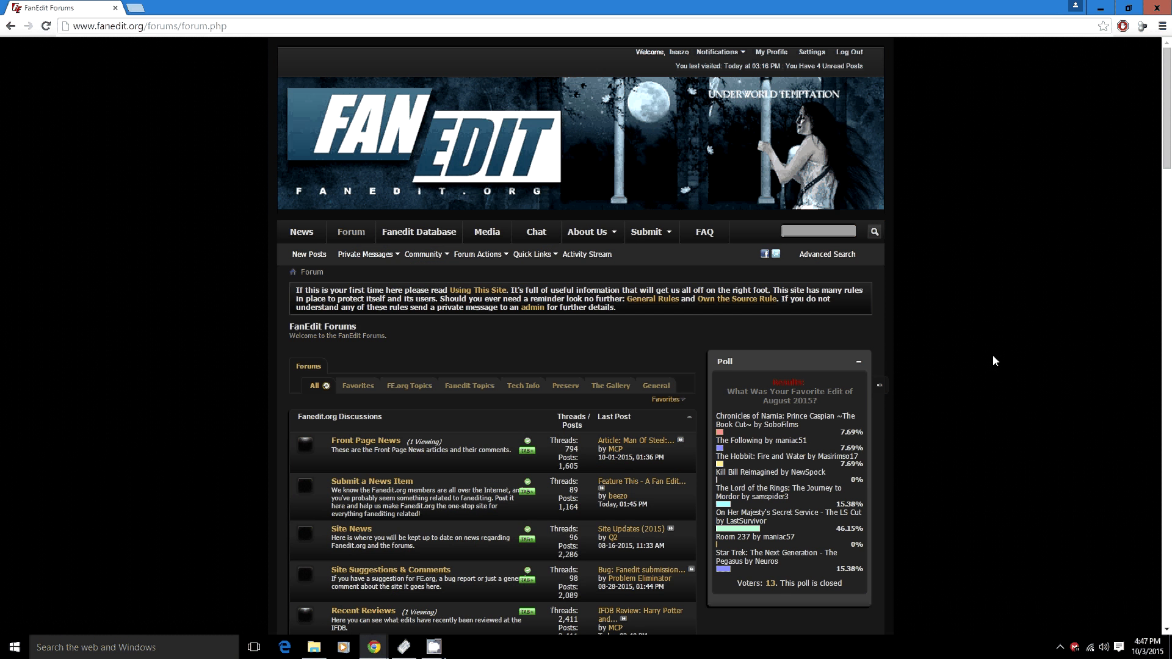
Scroll the FanEdit.org Forums main index down and back up.
scroll(994, 357, down, 2)
scroll(992, 358, up, 2)
Open the Fanedit Database in a new tab, switch to it, and browse the Faneditor, Franchise and Genre menus.
middle_click(419, 236)
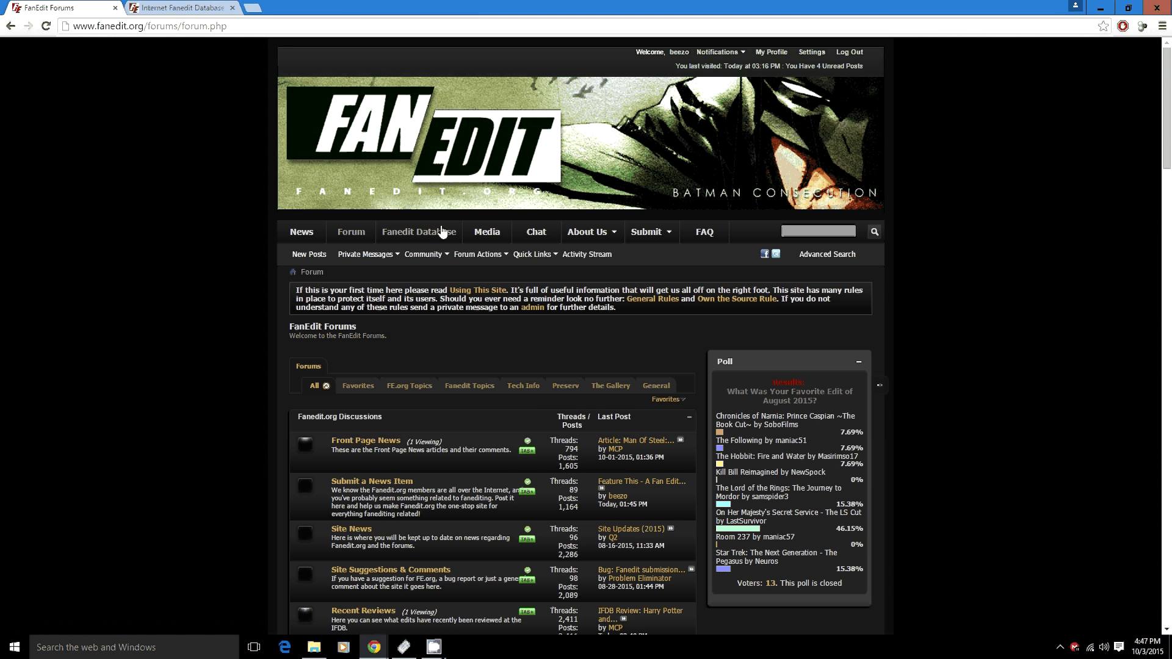
key(ctrl+Tab)
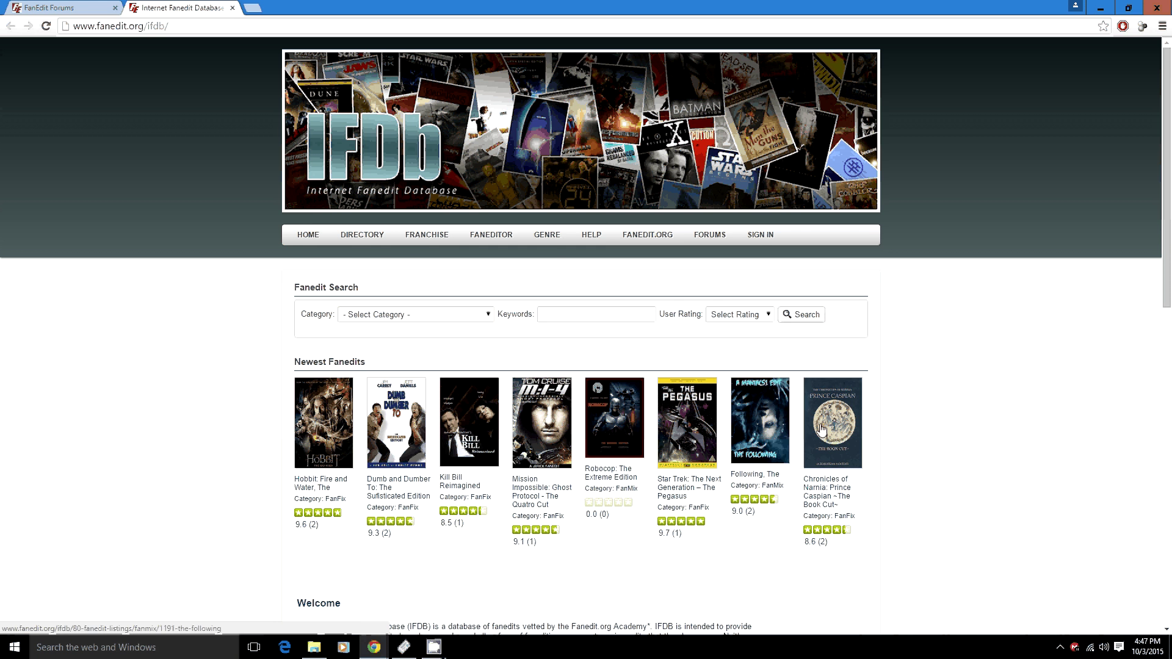
scroll(956, 415, down, 3)
scroll(955, 415, up, 3)
mouse_move(494, 245)
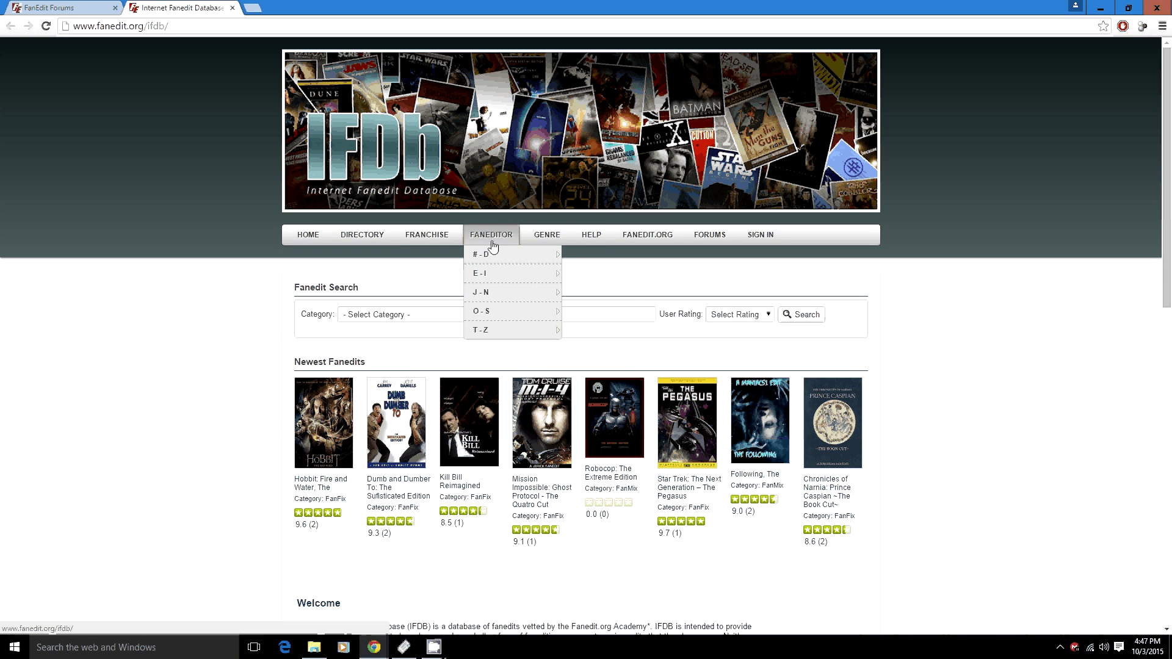
mouse_move(425, 240)
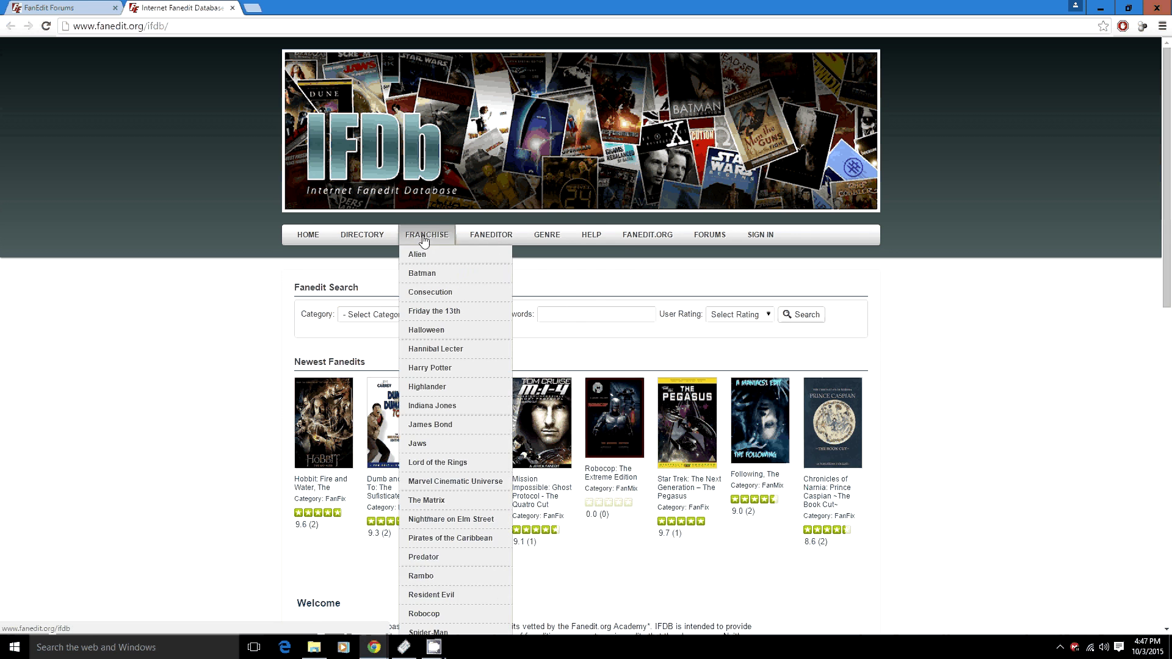
mouse_move(543, 240)
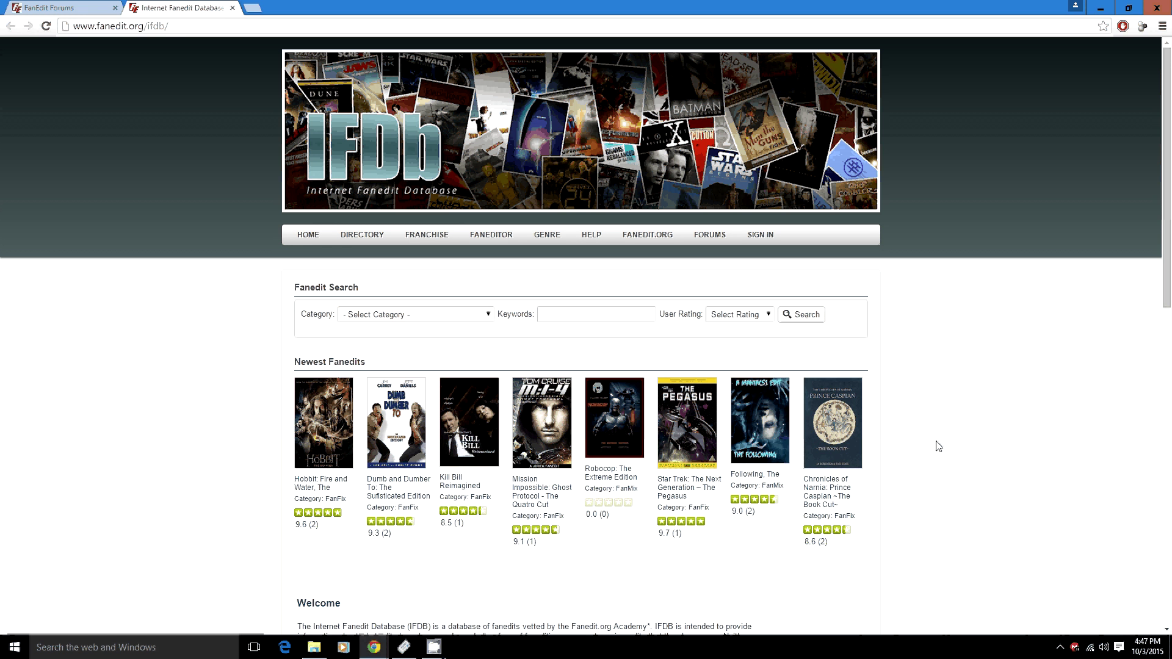
Open the Mission Impossible: Ghost Protocol - The Quatro Cut fanedit and read its Changes list.
click(852, 399)
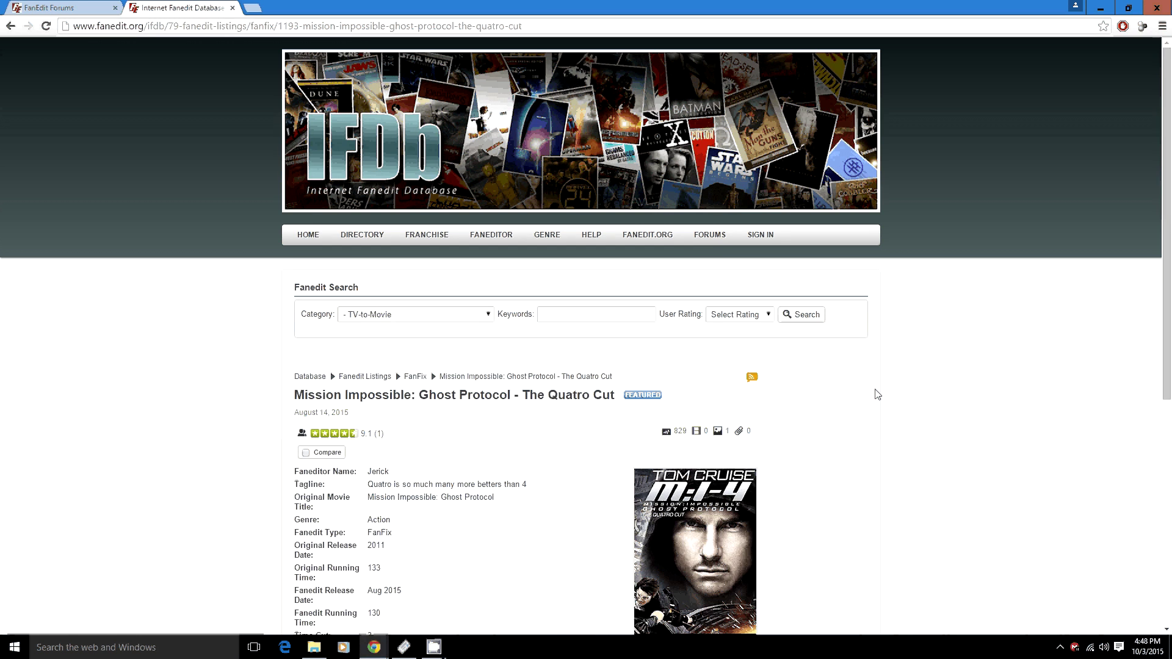
scroll(877, 394, down, 5)
click(511, 412)
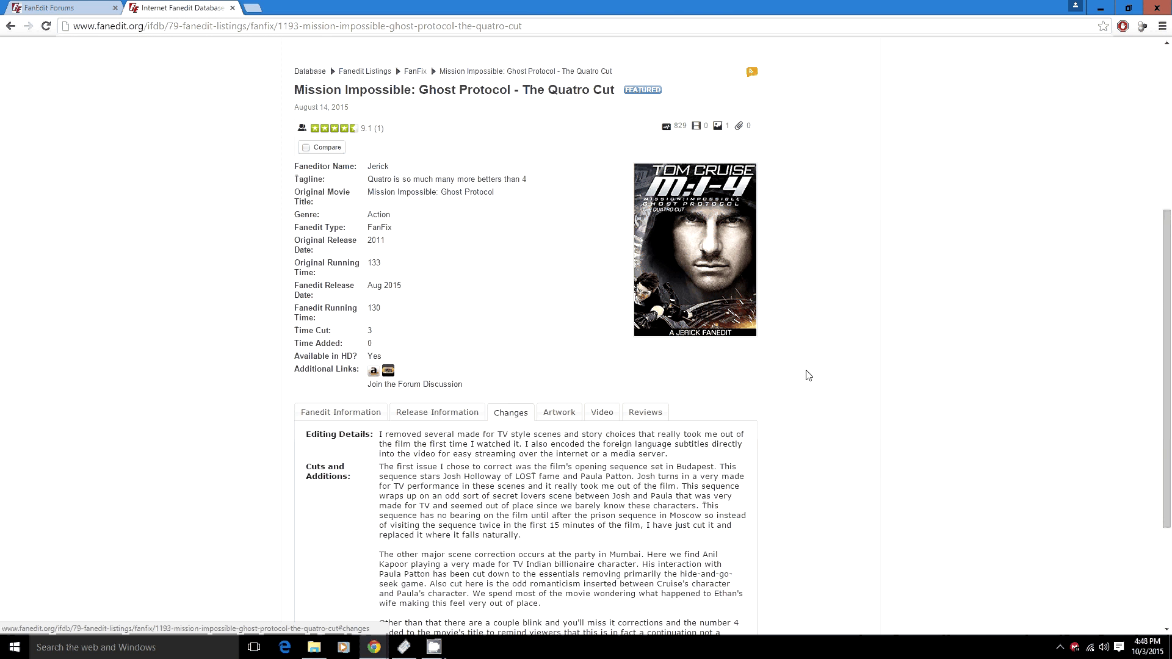
scroll(546, 305, down, 3)
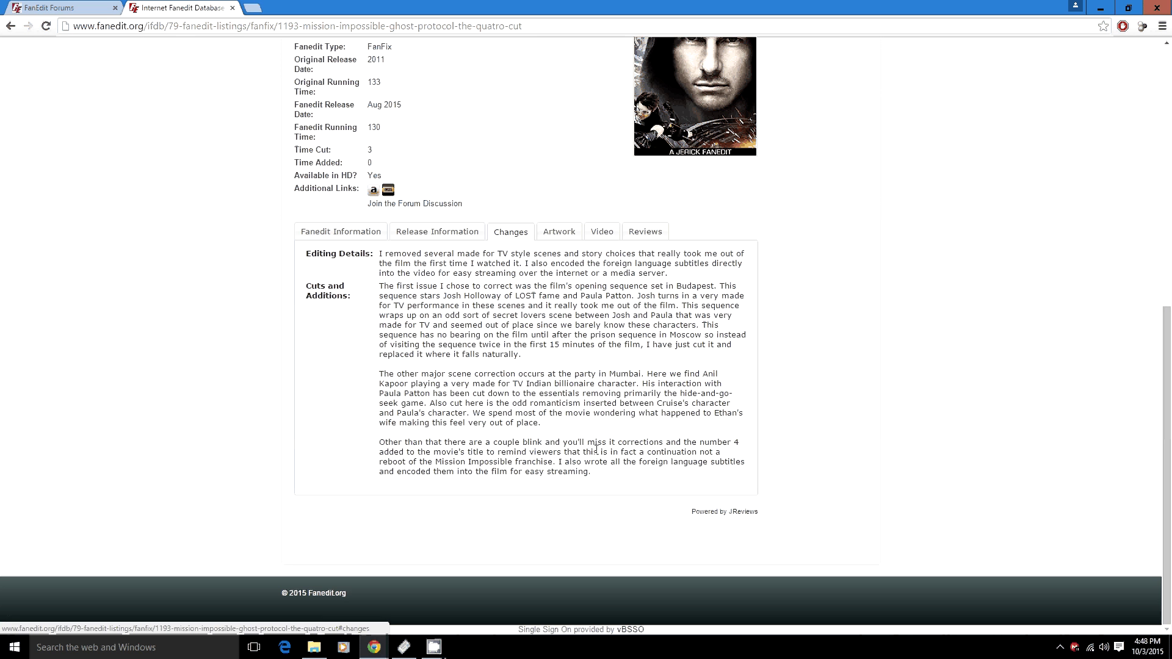
drag(595, 444, 442, 310)
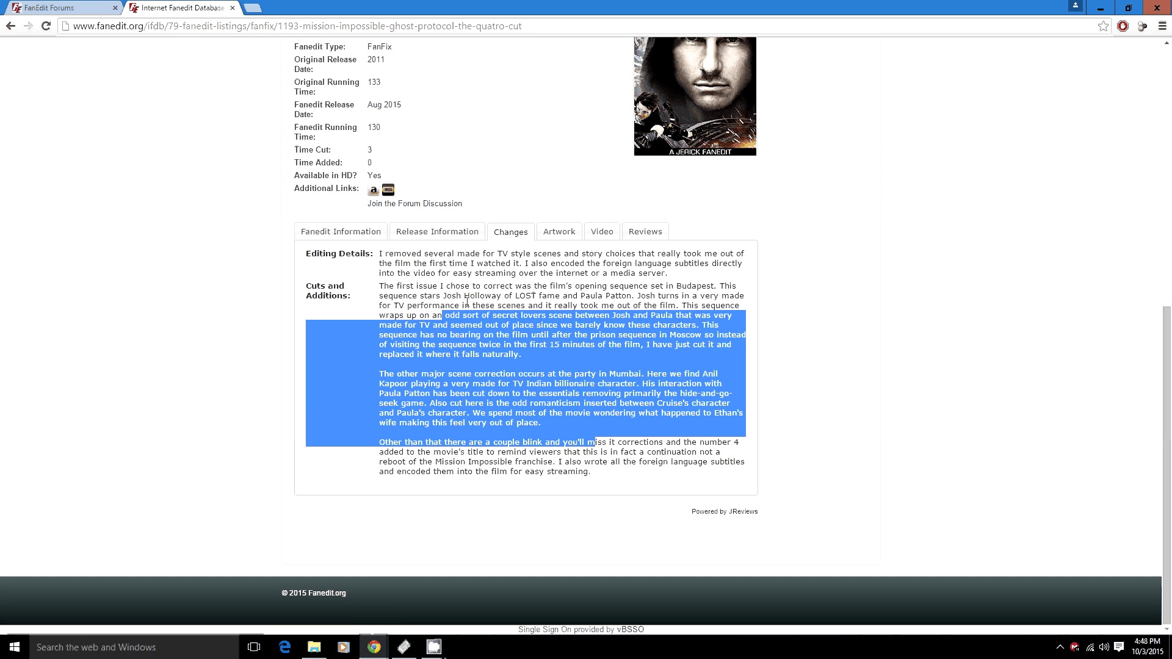
click(580, 301)
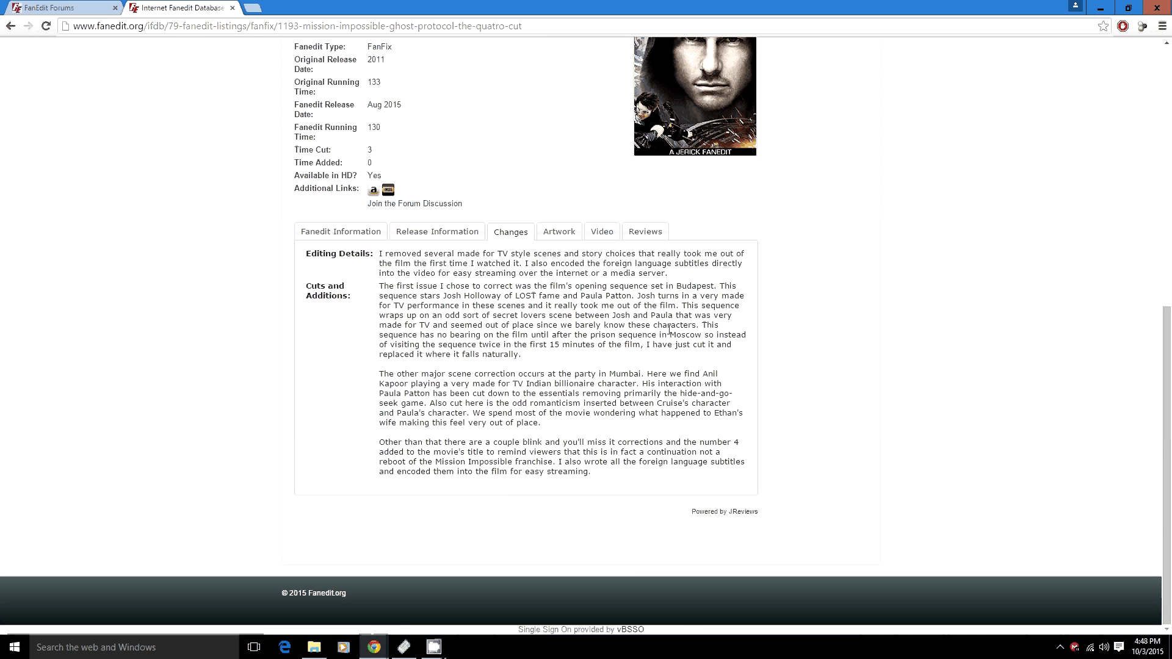
scroll(669, 330, up, 3)
scroll(707, 366, down, 2)
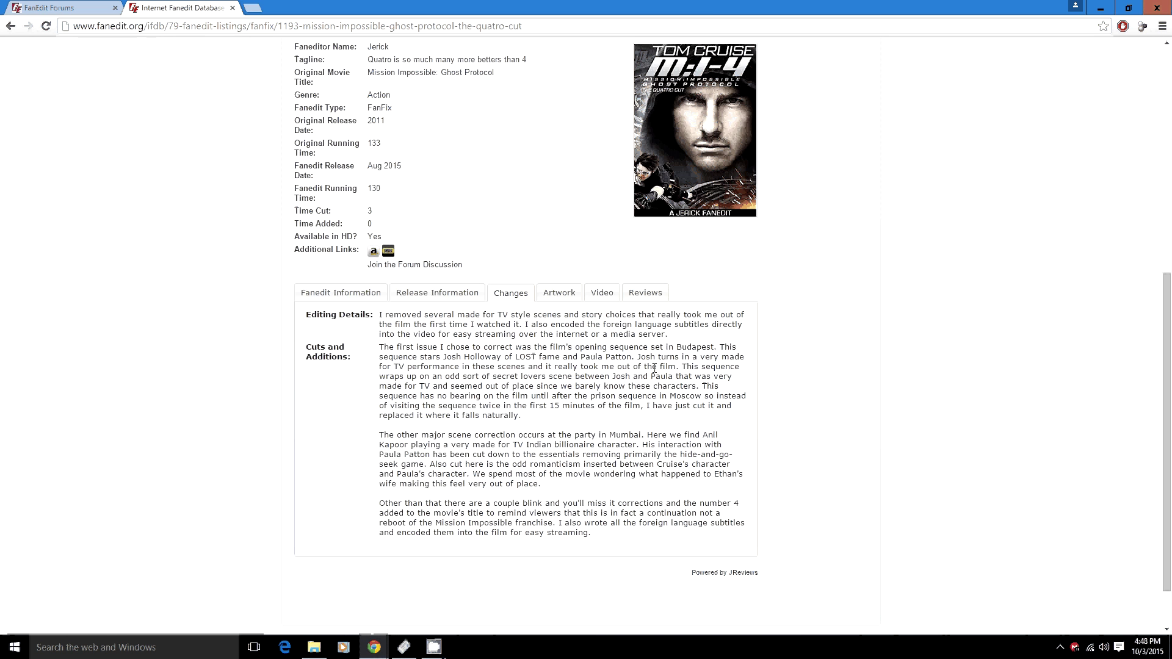
scroll(586, 367, up, 4)
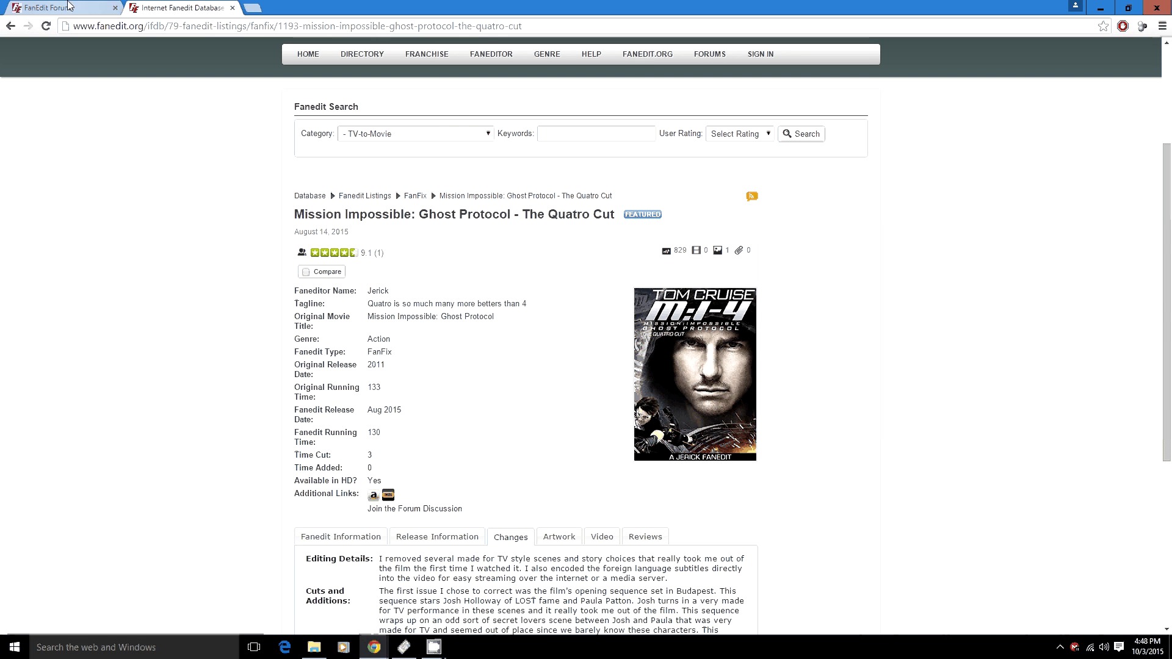
Switch between the forum tab and the Quatro Cut listing tab, ending on the forum.
key(ctrl+shift+Tab)
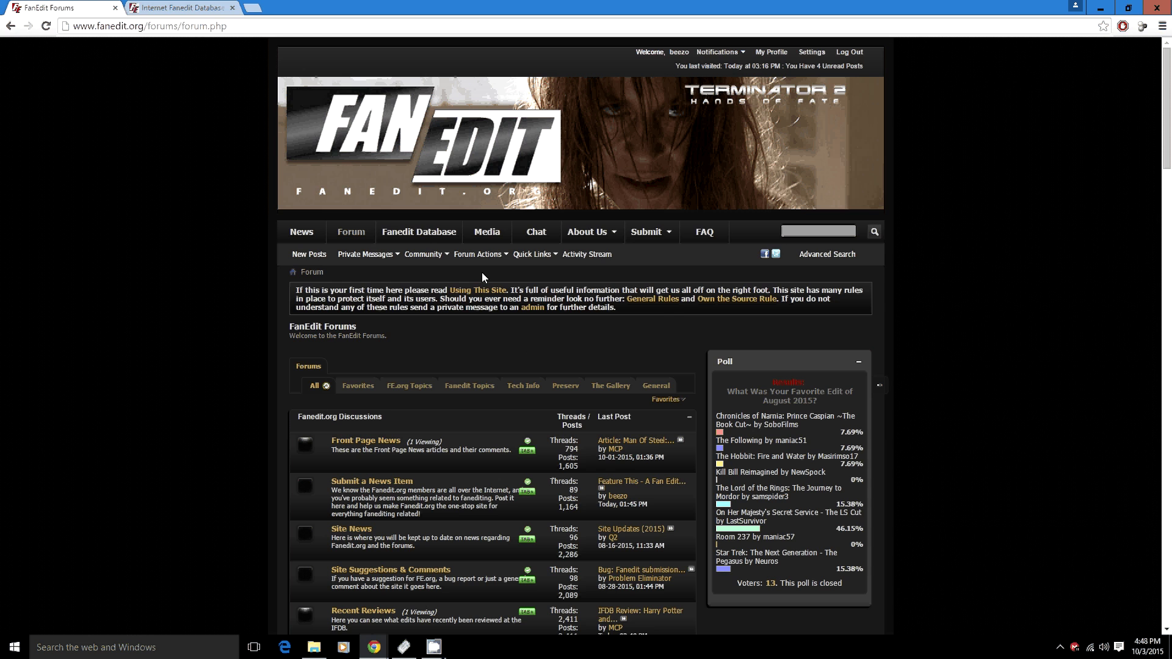
click(186, 8)
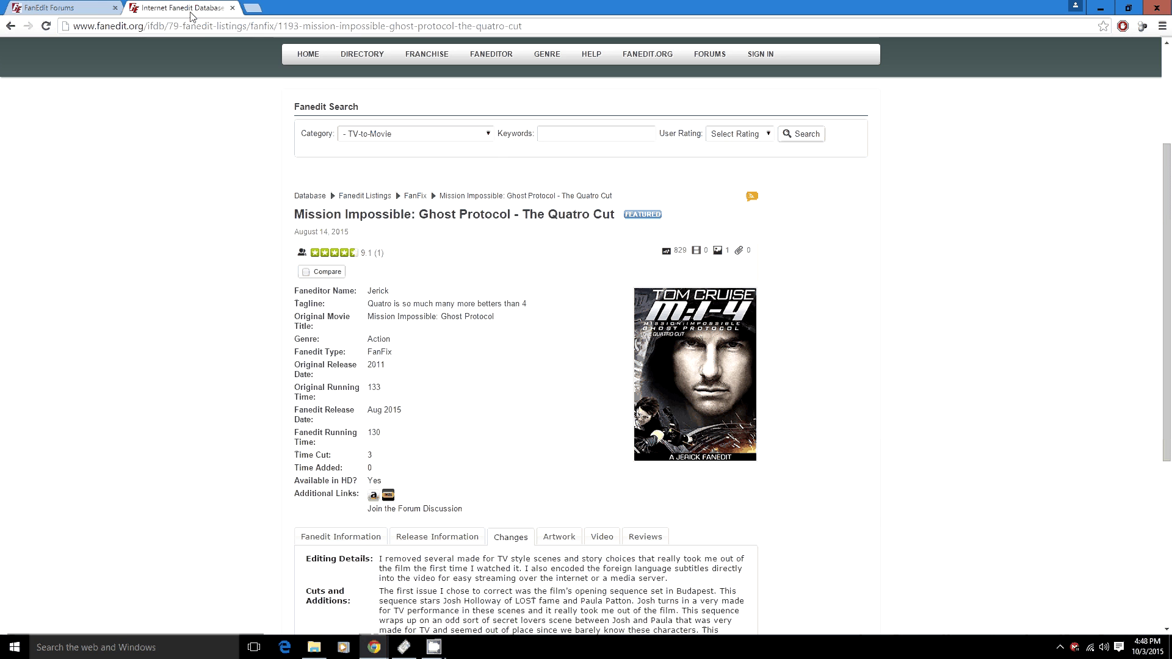
click(94, 9)
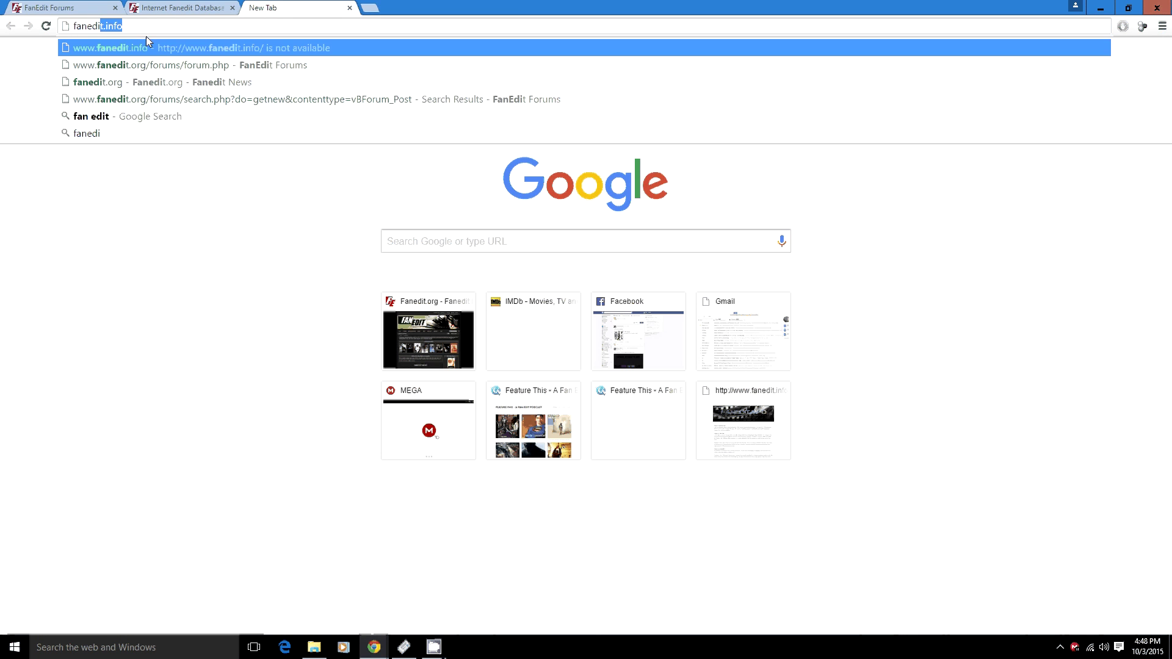
Load fanedit.info and open its full table of fanedits.
key(Return)
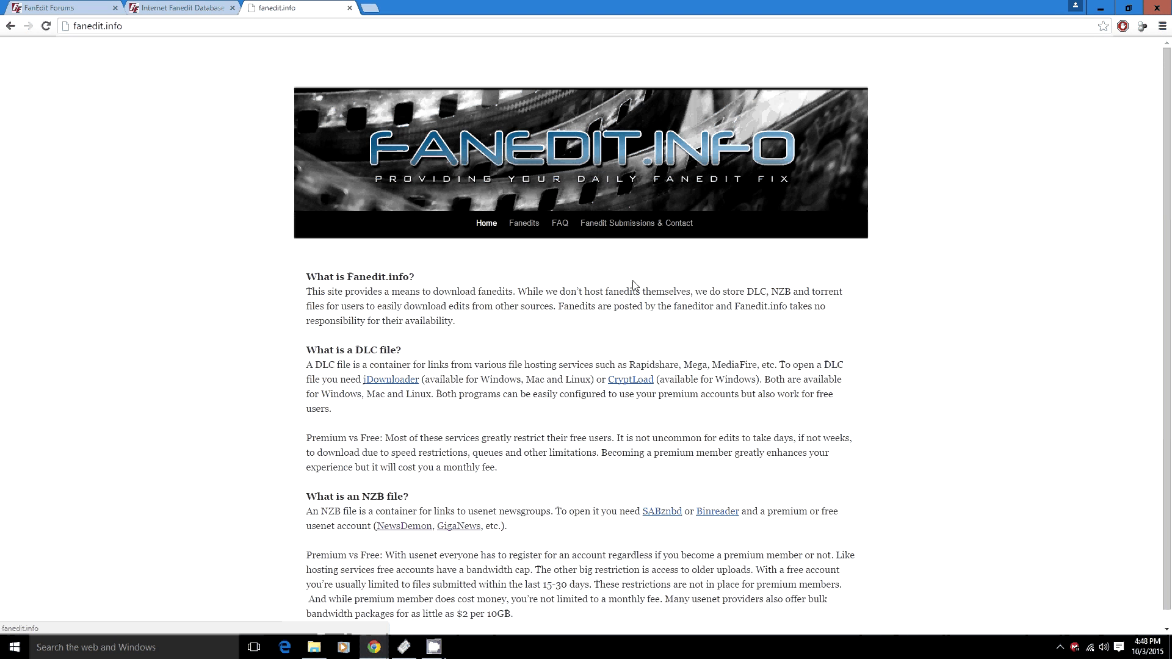
scroll(628, 288, down, 1)
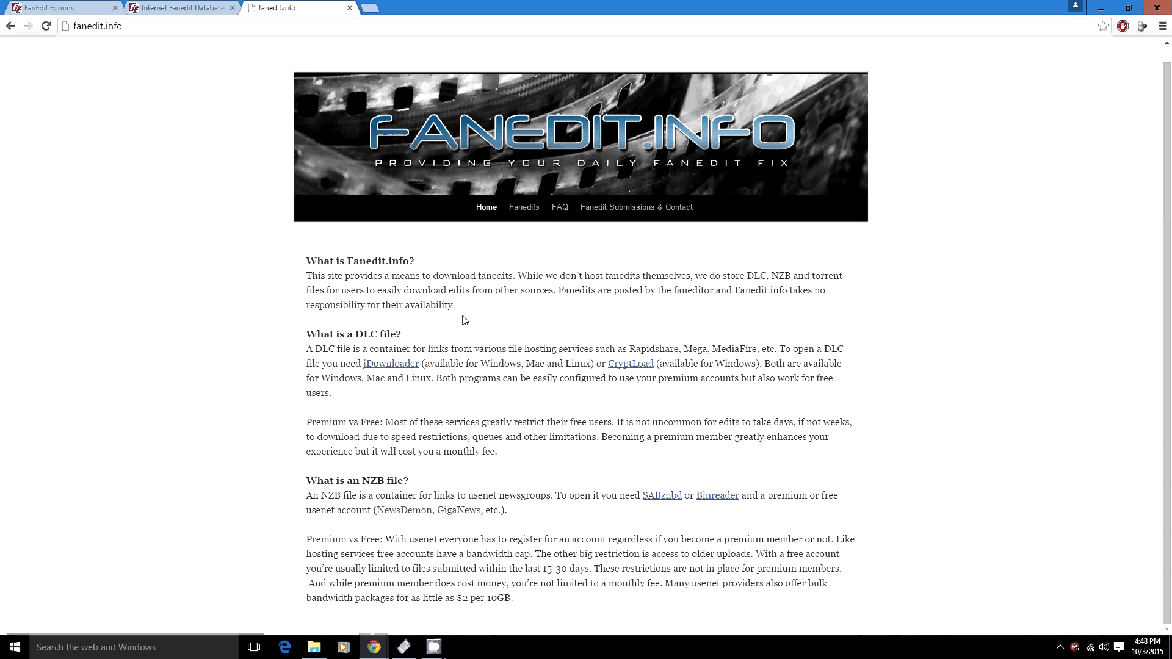
click(525, 208)
Scroll through the Fanedits table down to the mid-2014 entries.
scroll(882, 340, down, 10)
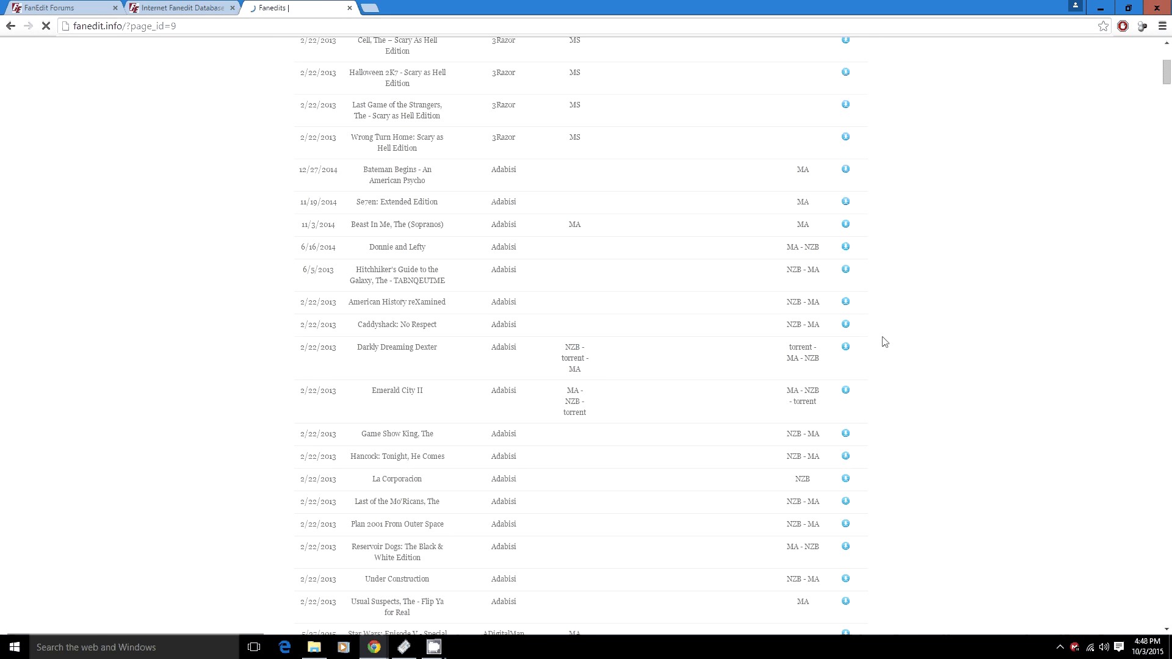
scroll(901, 338, down, 20)
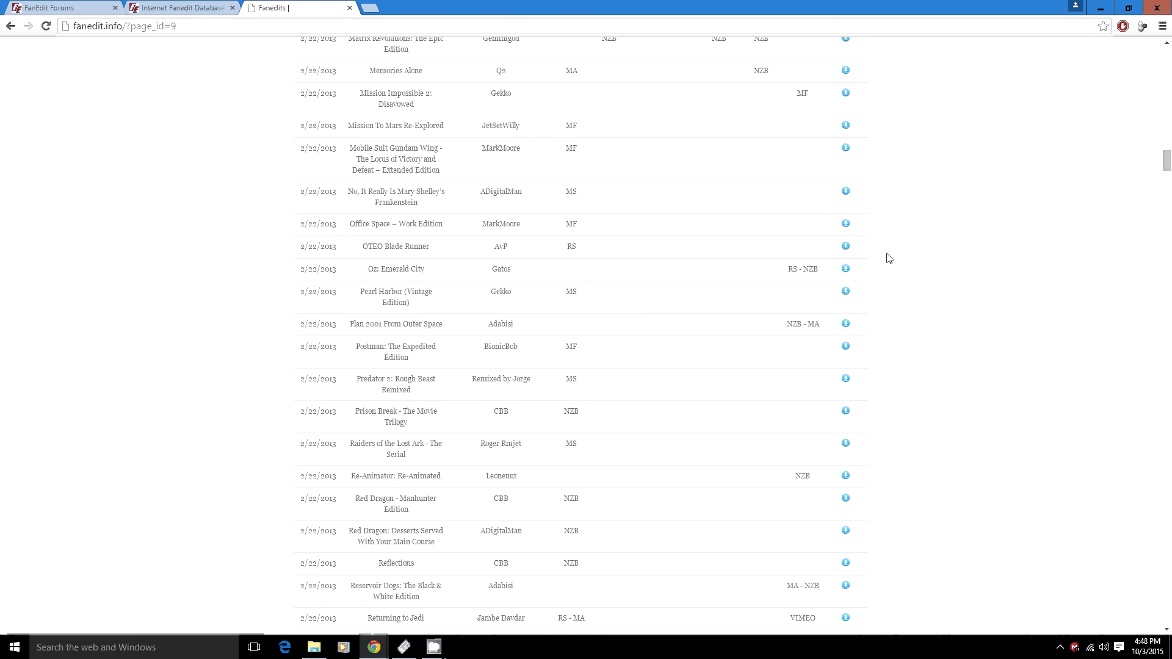
scroll(888, 258, down, 20)
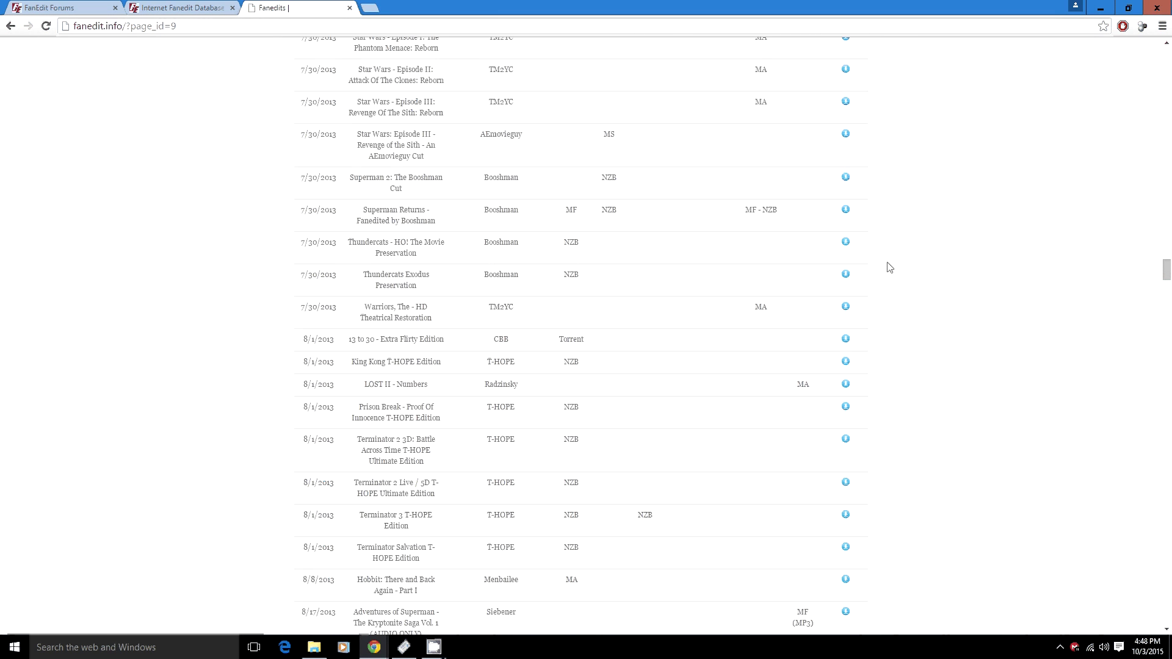
scroll(890, 268, down, 20)
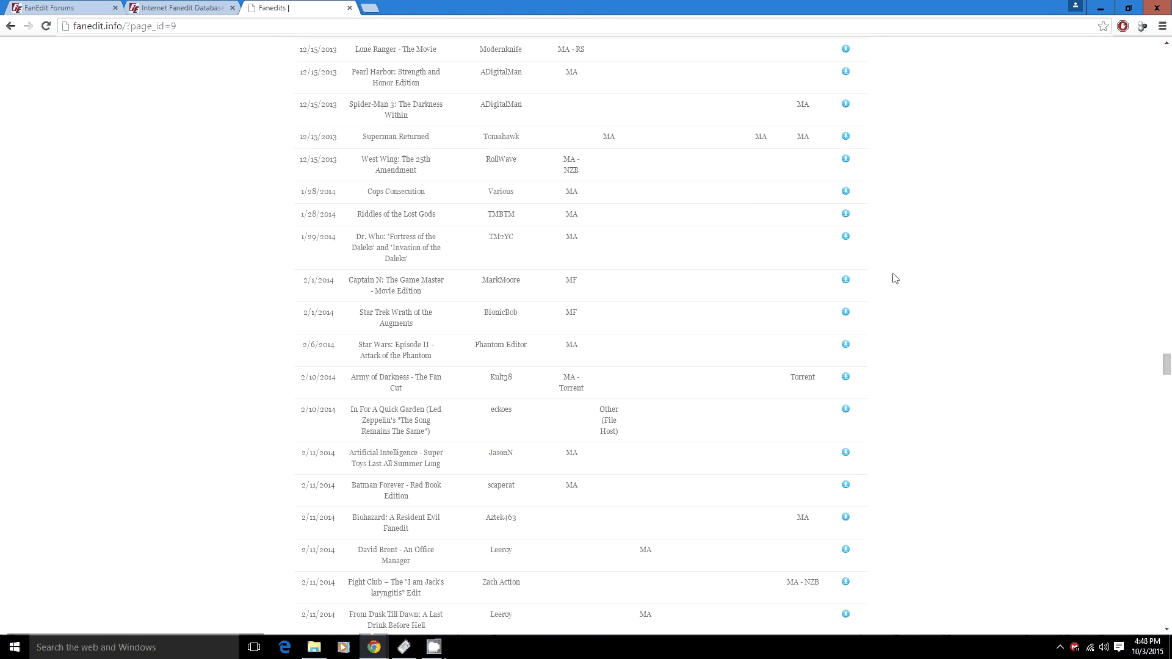
scroll(895, 278, down, 20)
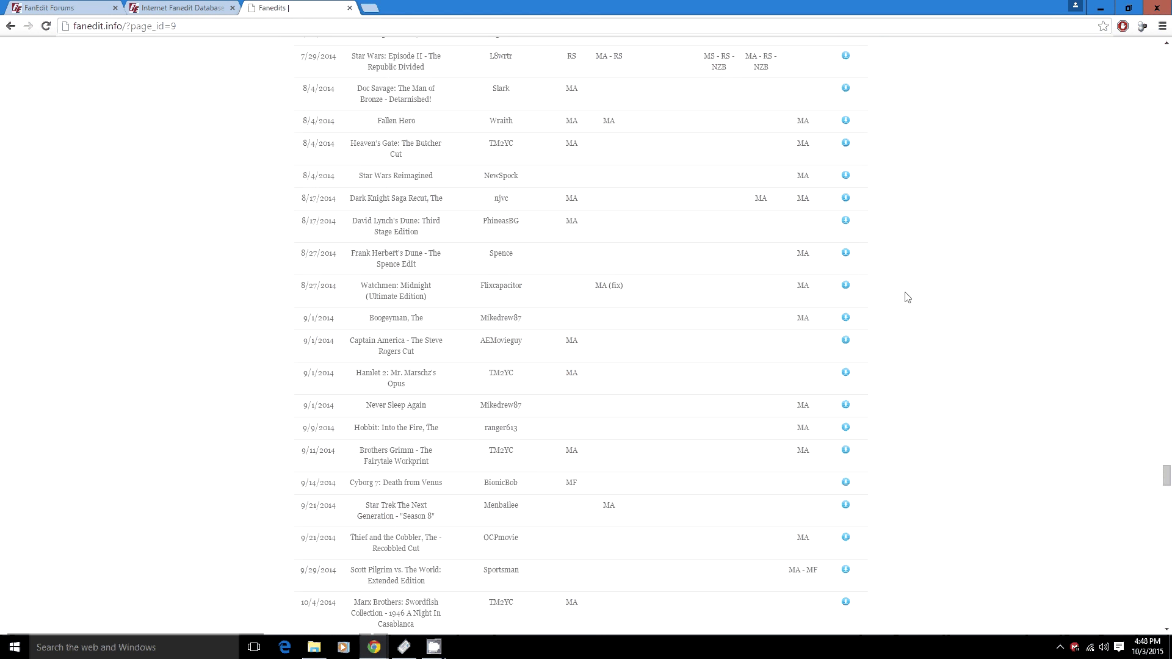
scroll(918, 314, down, 15)
scroll(922, 318, up, 20)
scroll(923, 318, up, 20)
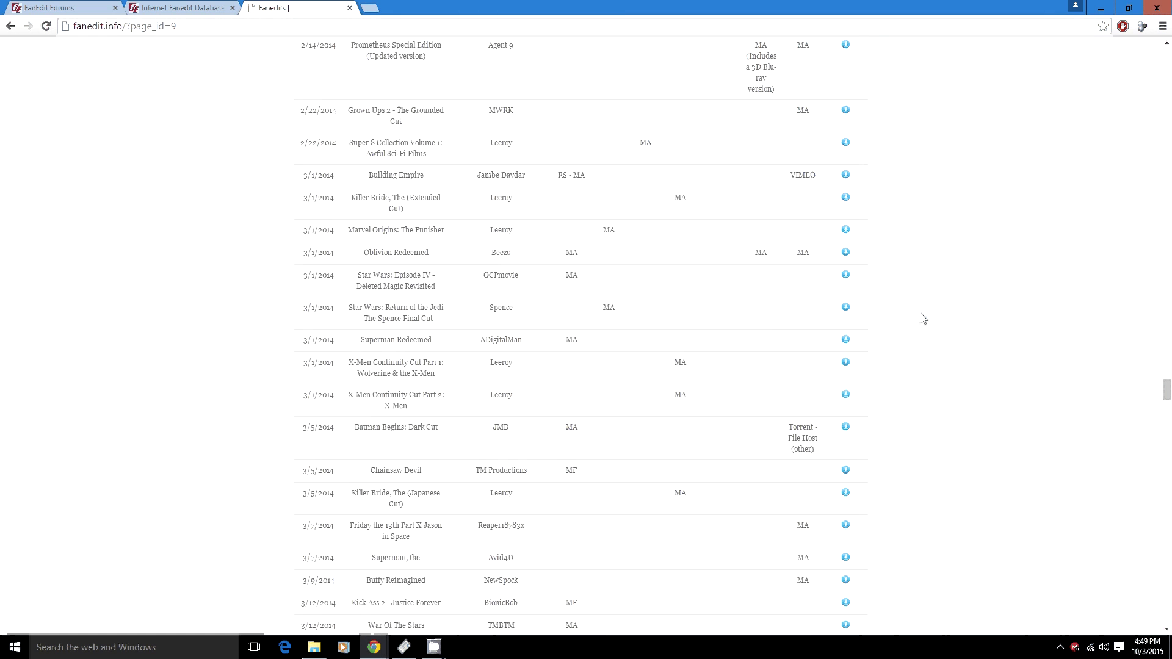
scroll(923, 318, up, 12)
scroll(923, 318, down, 17)
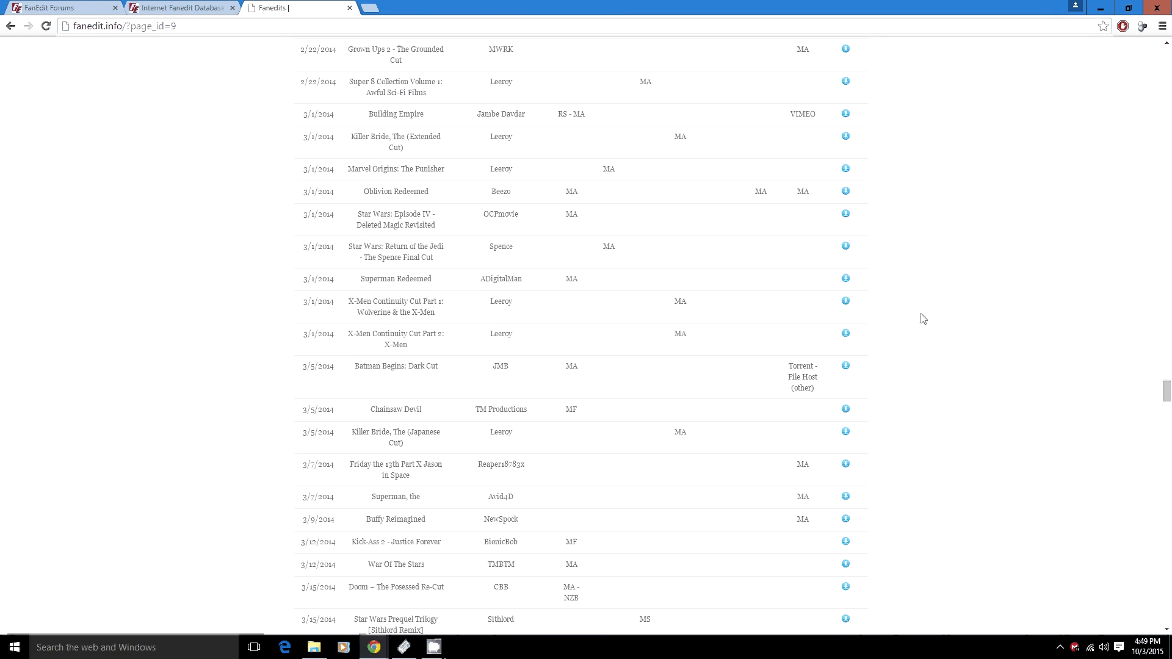
scroll(923, 318, down, 15)
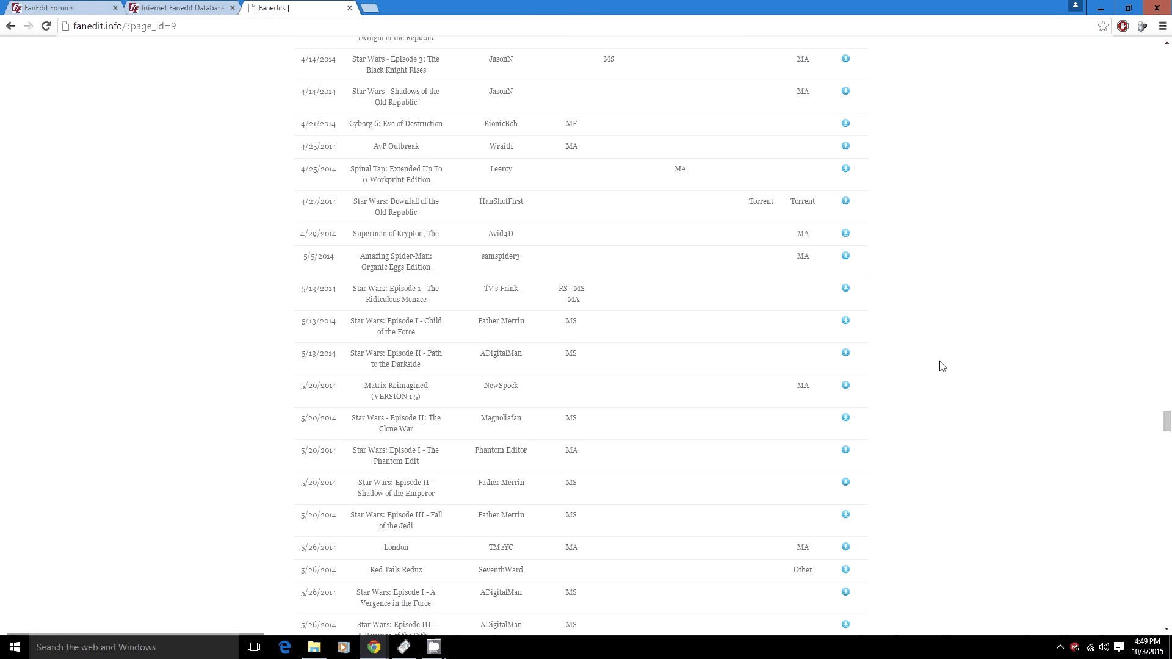
scroll(942, 366, down, 16)
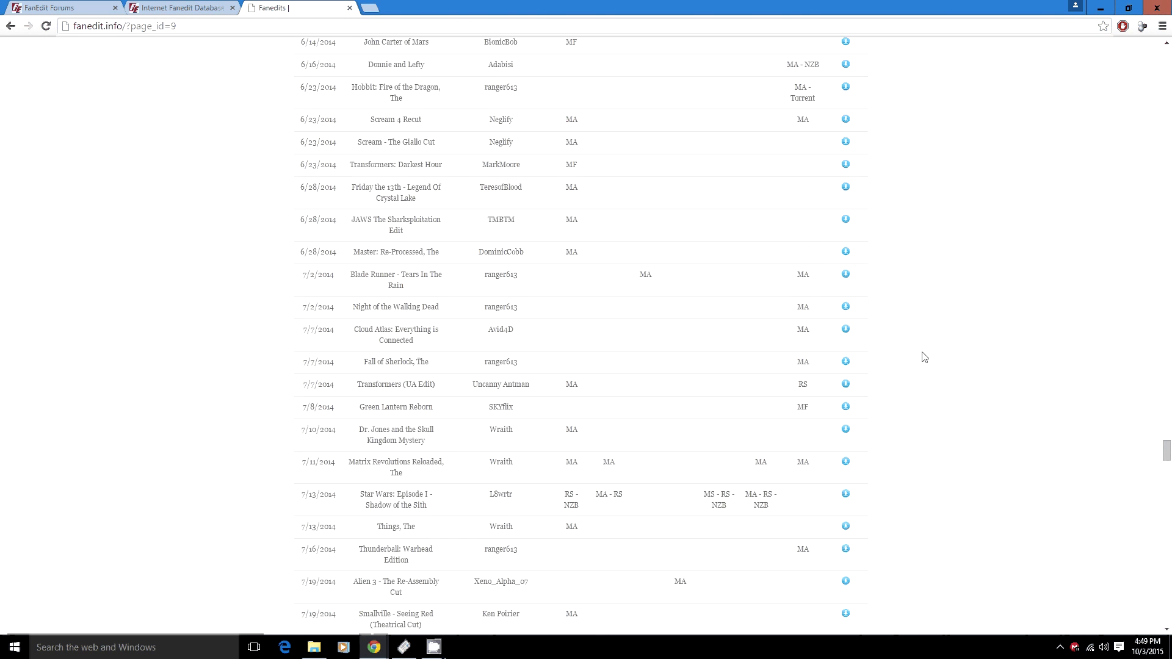
scroll(924, 358, down, 18)
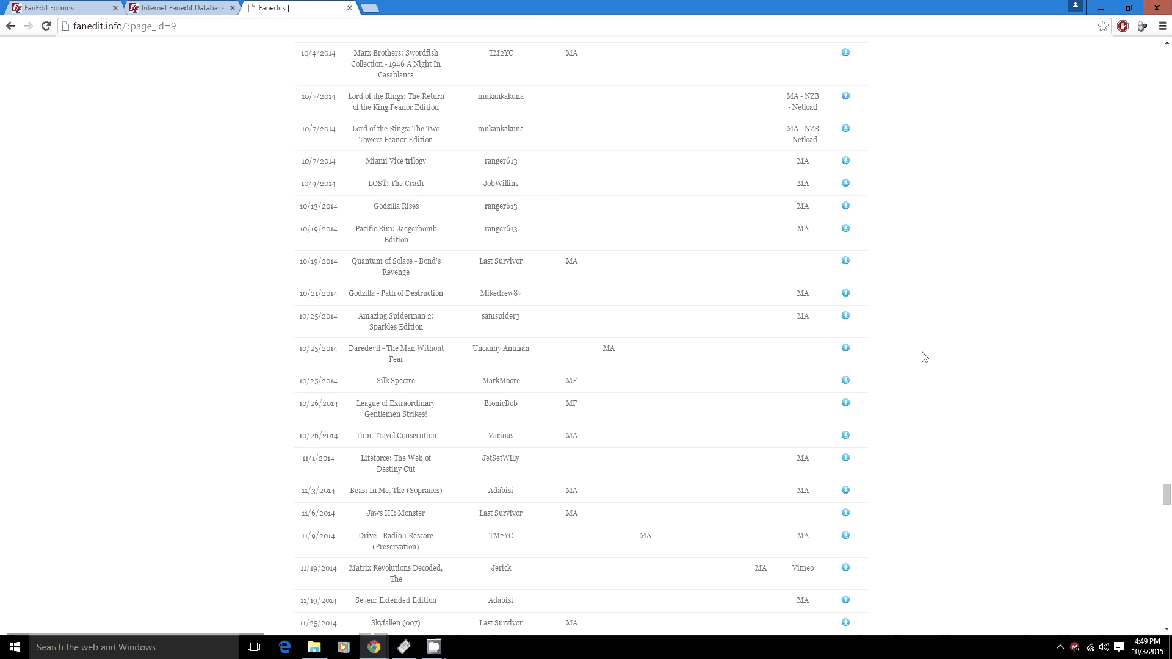
scroll(925, 358, down, 18)
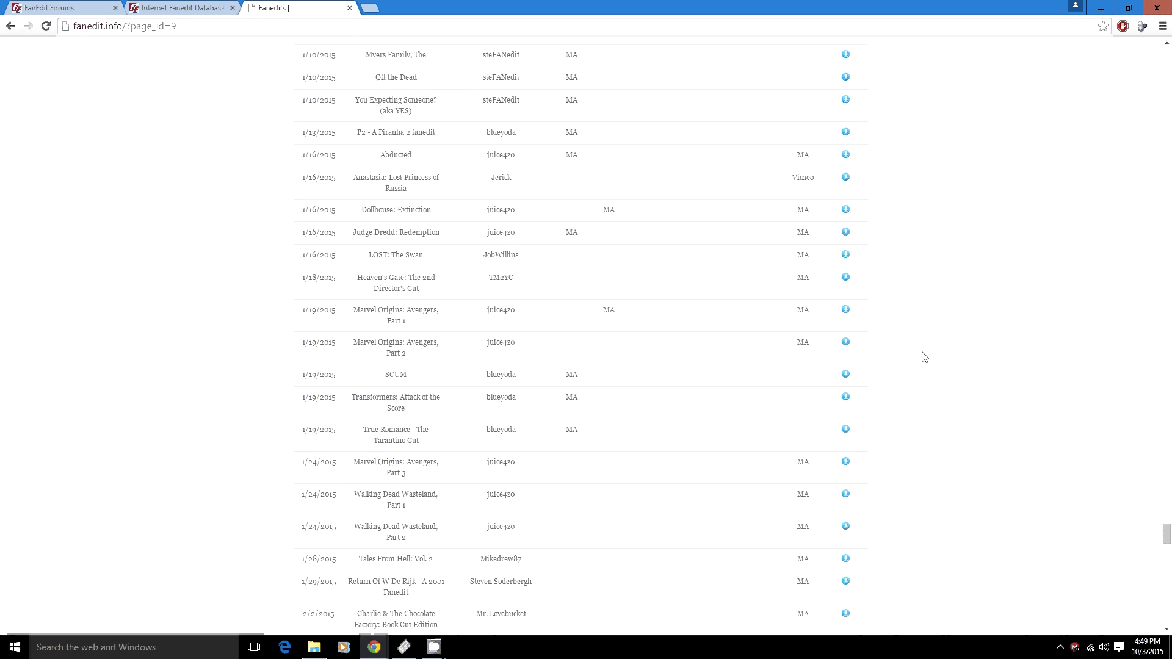
scroll(924, 357, up, 3)
scroll(924, 358, down, 4)
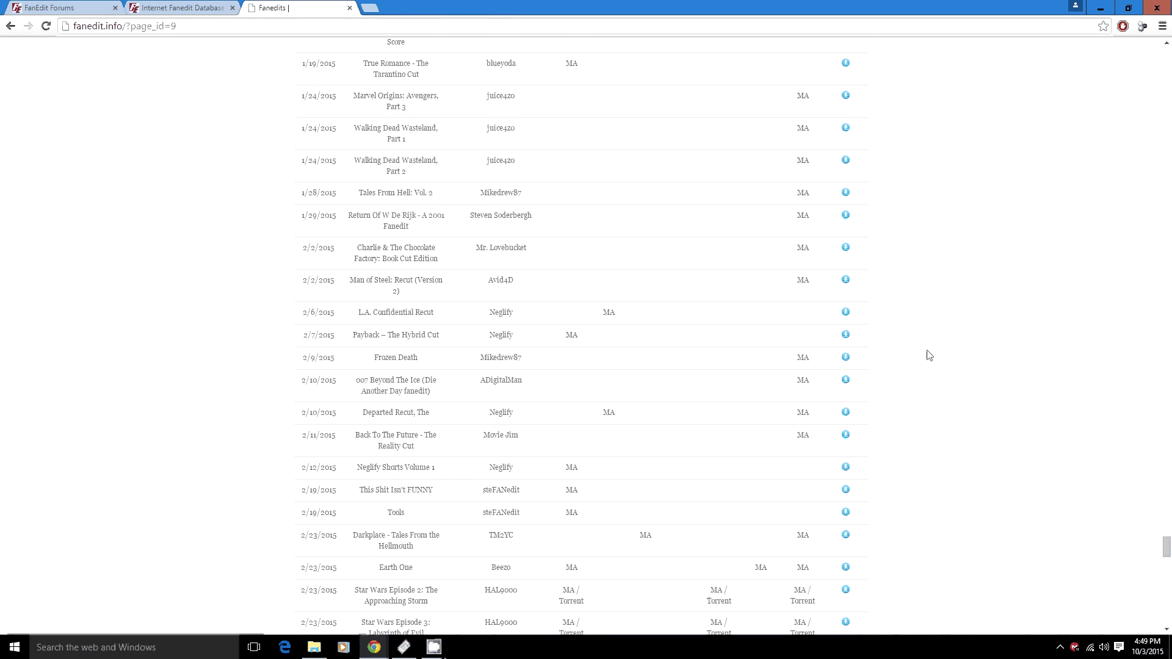
scroll(929, 355, up, 1)
scroll(930, 355, up, 7)
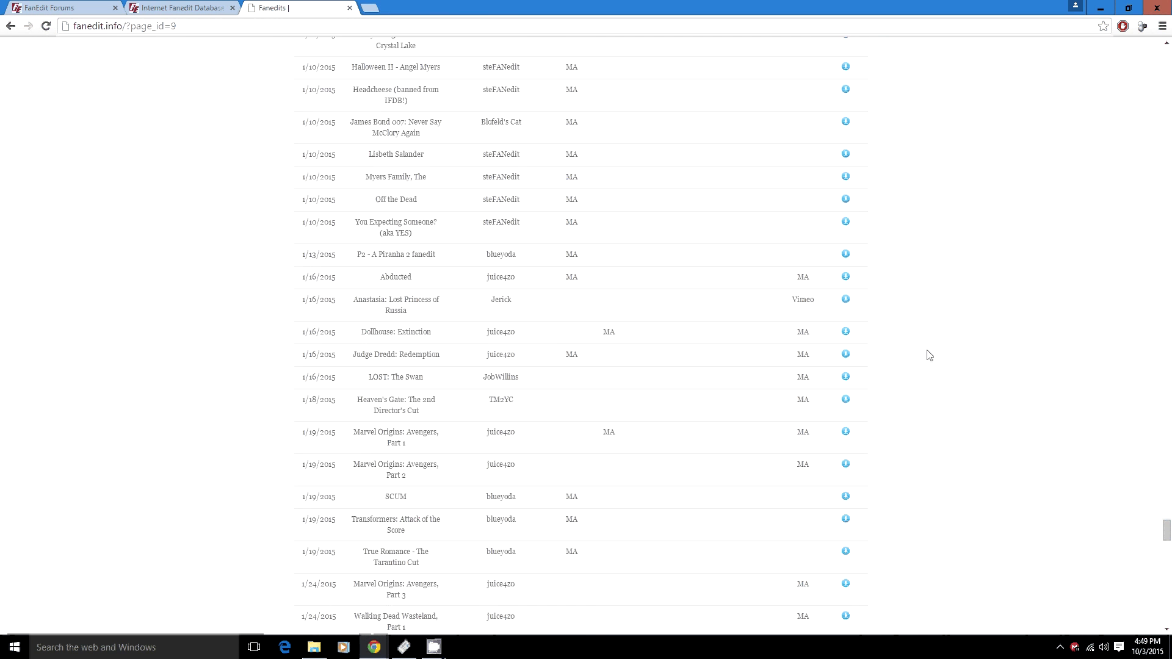
scroll(930, 355, up, 3)
scroll(935, 348, down, 5)
scroll(935, 348, up, 10)
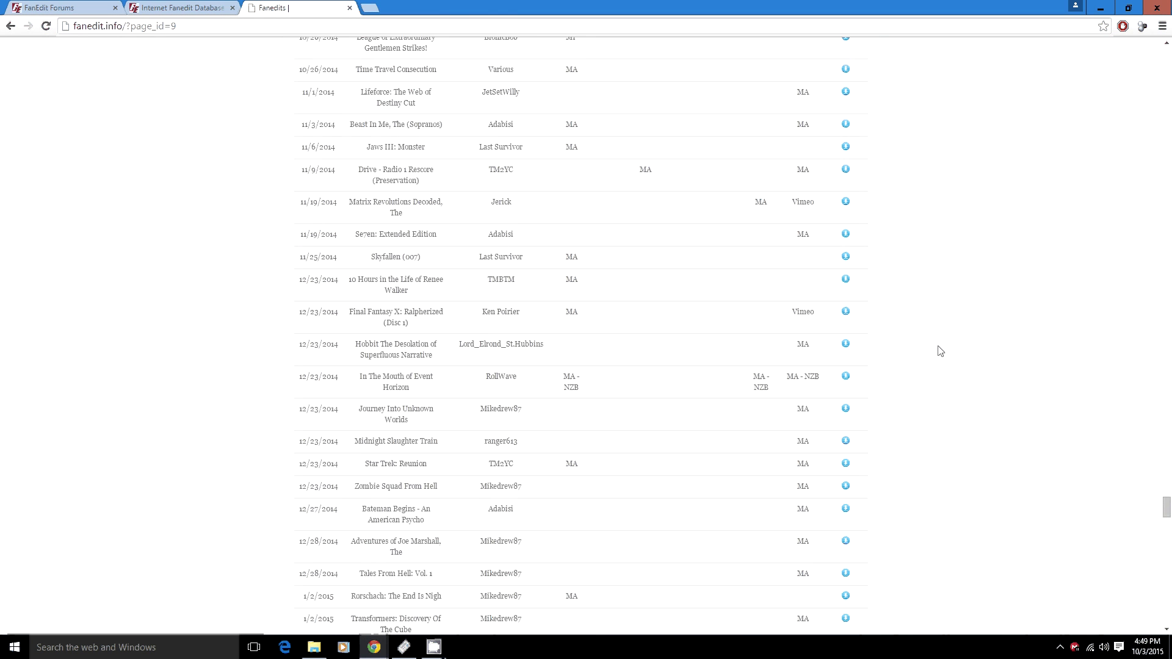
scroll(940, 351, up, 20)
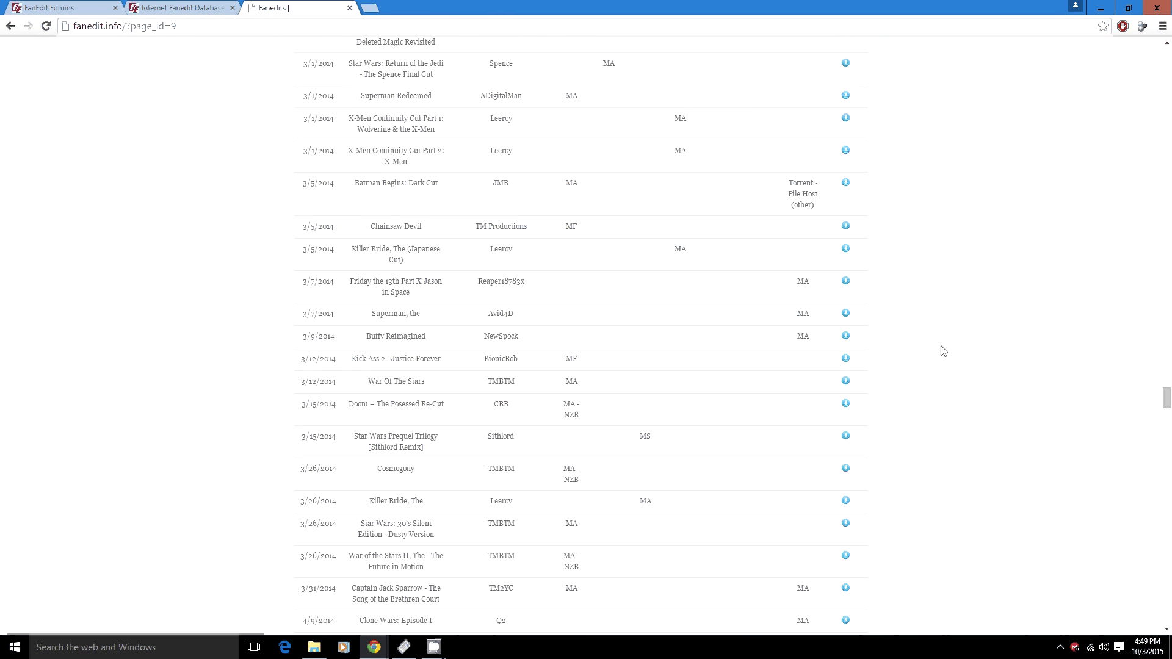
scroll(943, 351, down, 18)
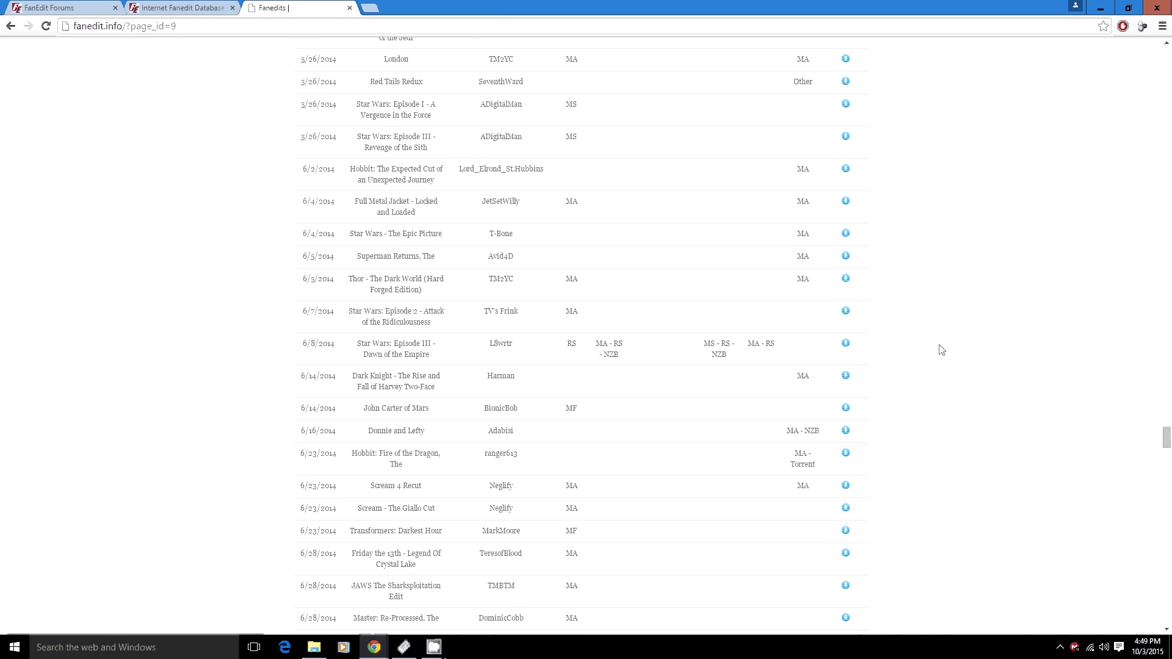
scroll(1099, 455, down, 5)
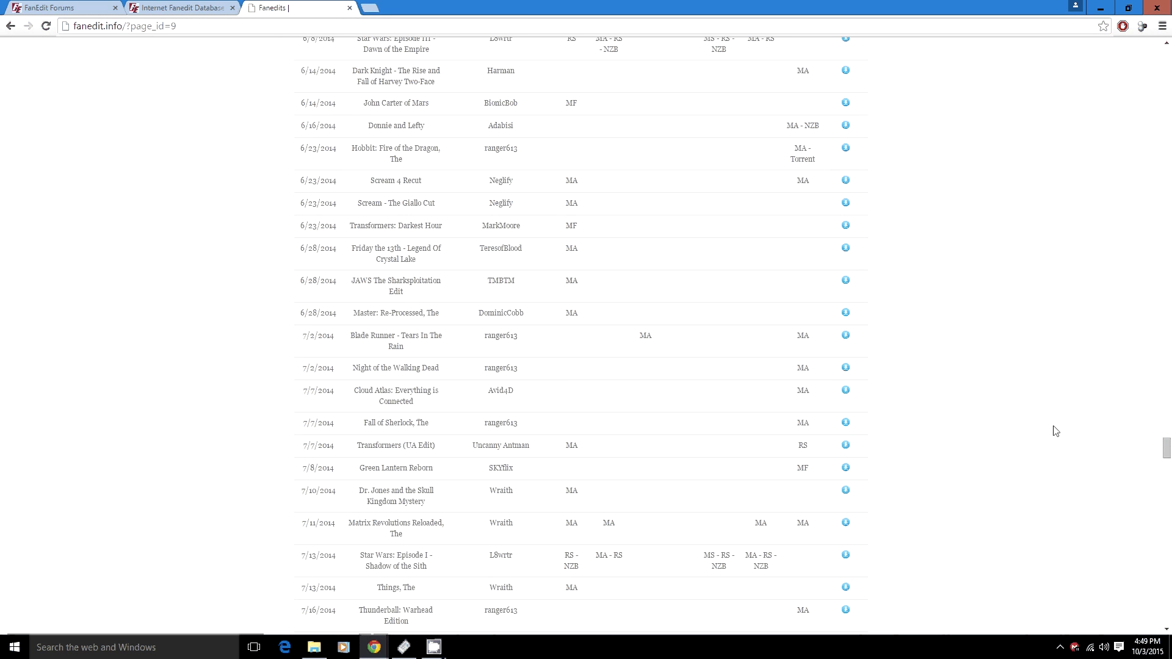
scroll(994, 327, down, 5)
scroll(986, 318, up, 3)
scroll(984, 317, up, 2)
scroll(981, 317, down, 3)
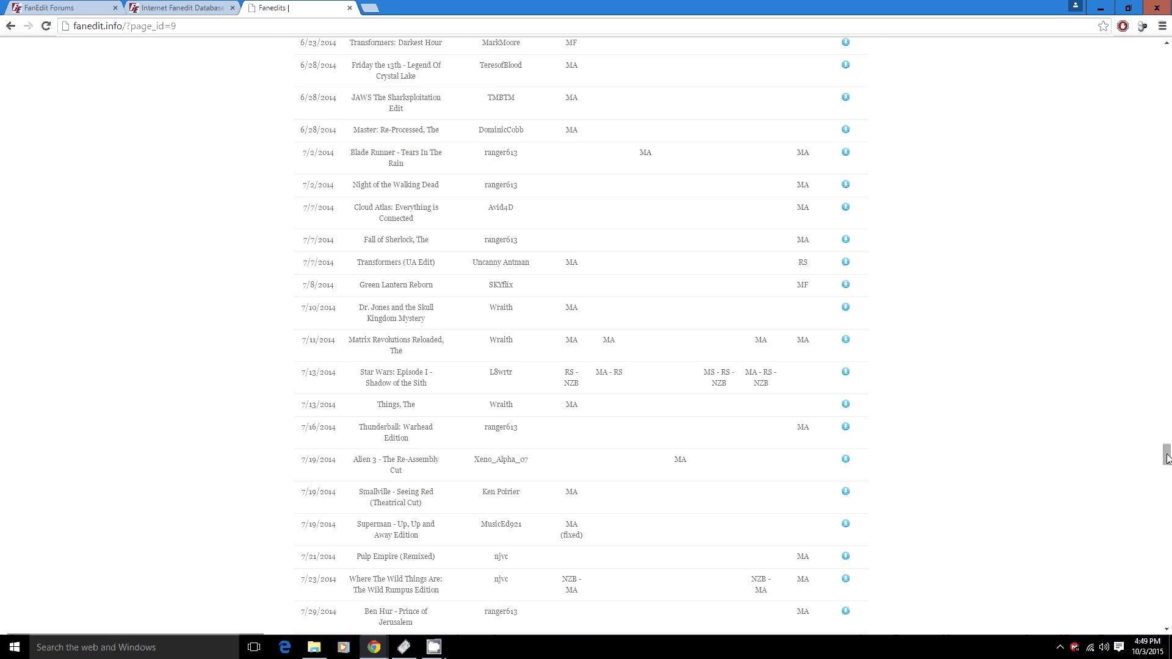
Review the 2015 rows like Phantasm - The Extended Cut, then return to the host legend at top.
drag(1167, 457, 1168, 616)
scroll(934, 487, up, 2)
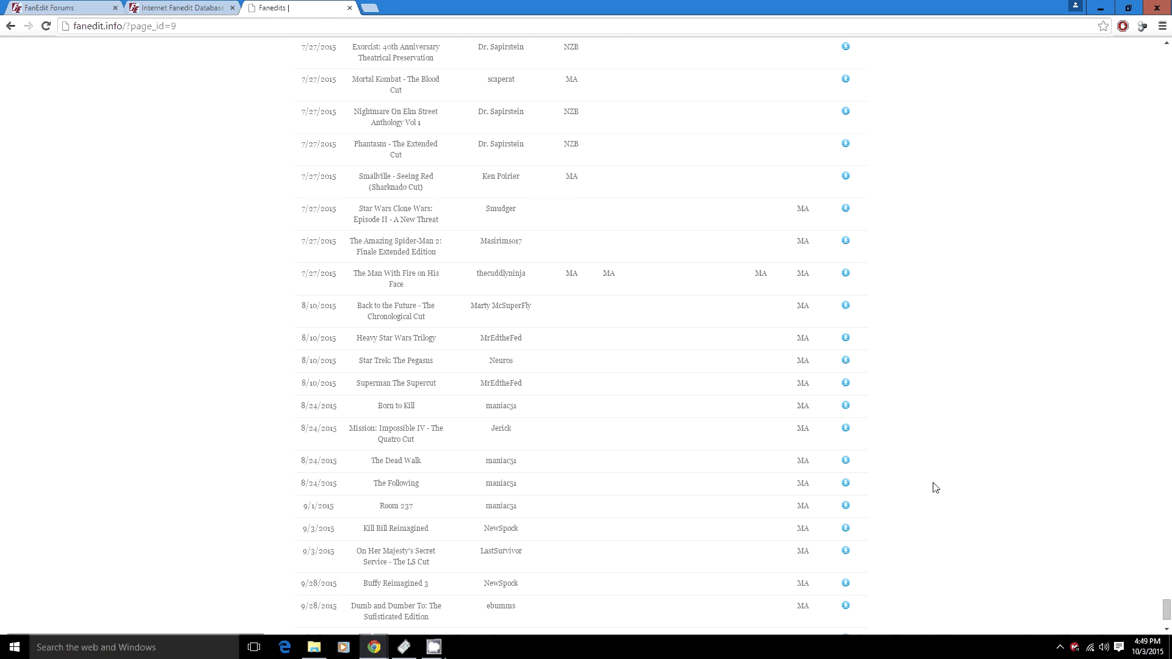
scroll(935, 487, up, 2)
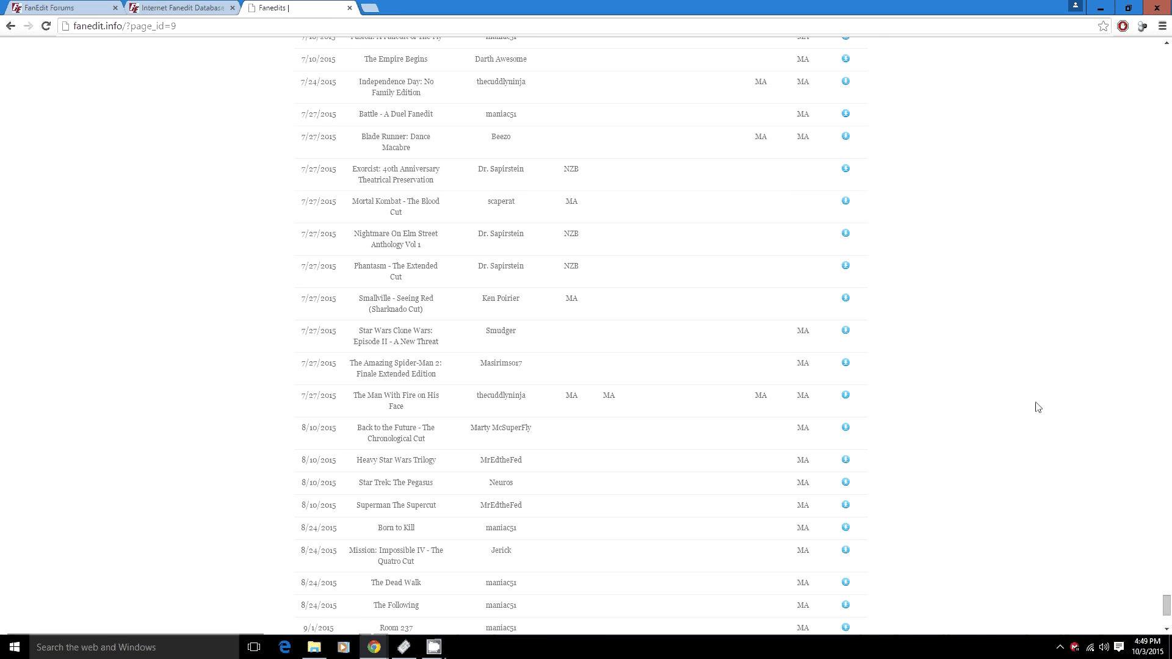
scroll(863, 453, down, 4)
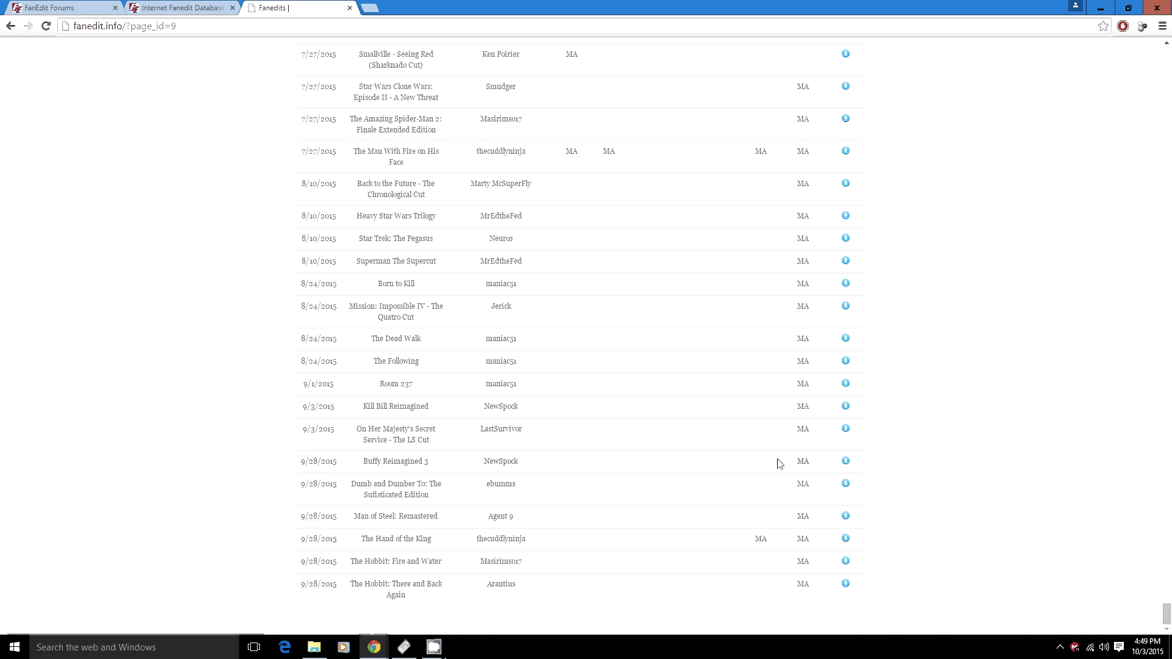
scroll(784, 468, up, 1)
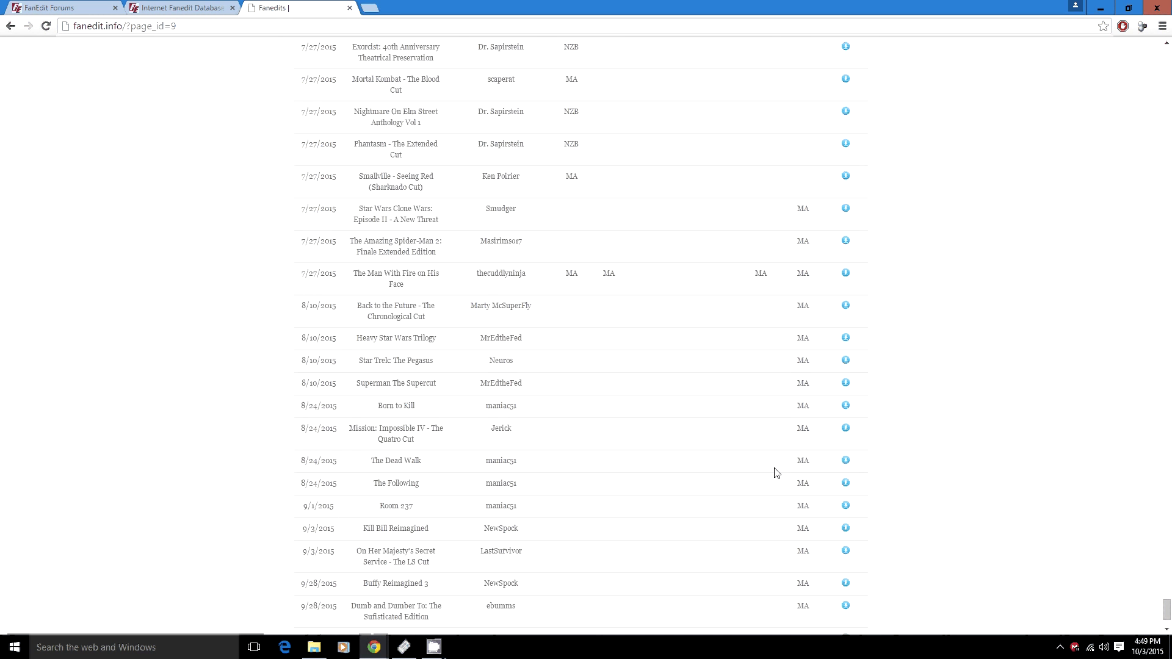
scroll(776, 474, down, 1)
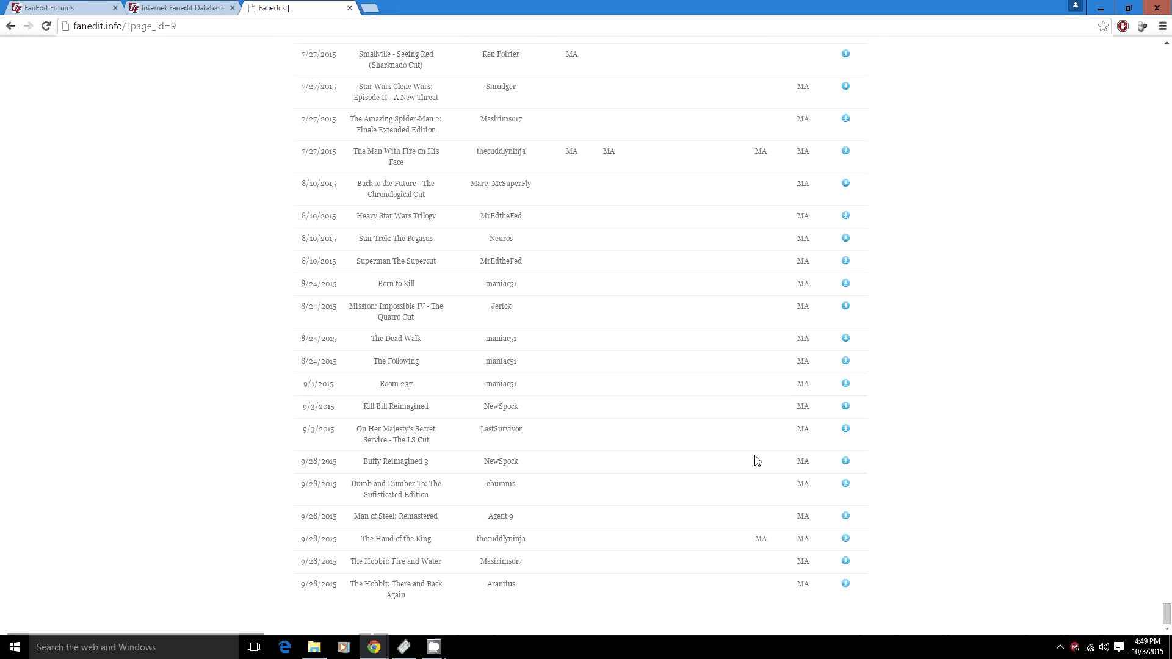
scroll(760, 446, up, 4)
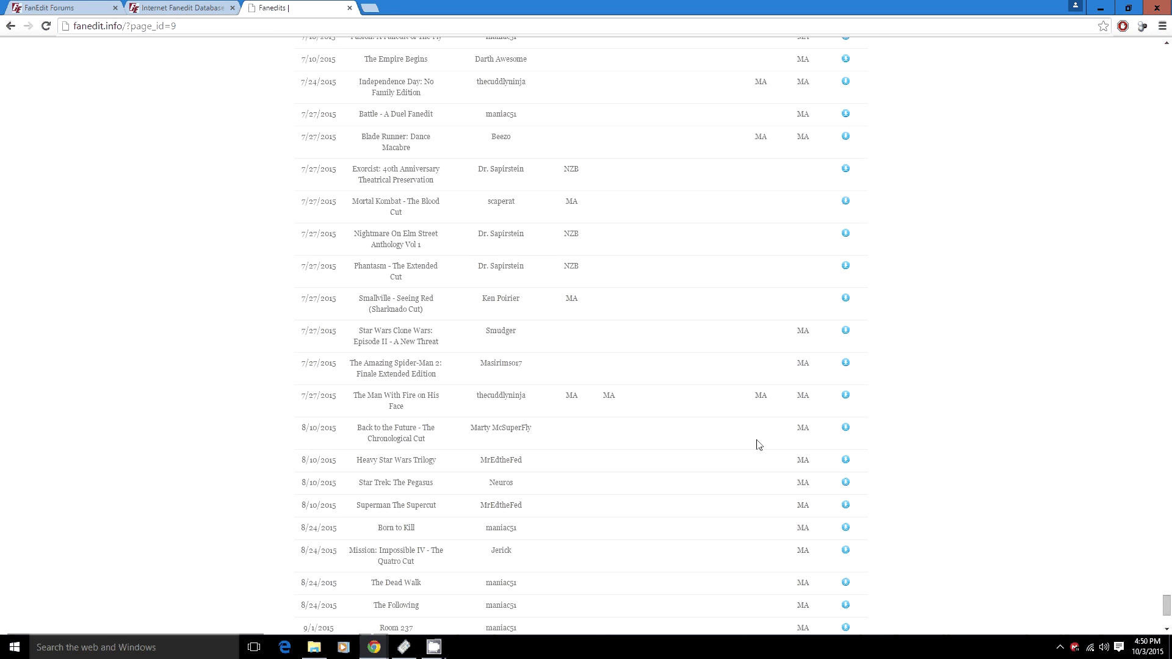
scroll(756, 446, up, 2)
scroll(746, 433, up, 10)
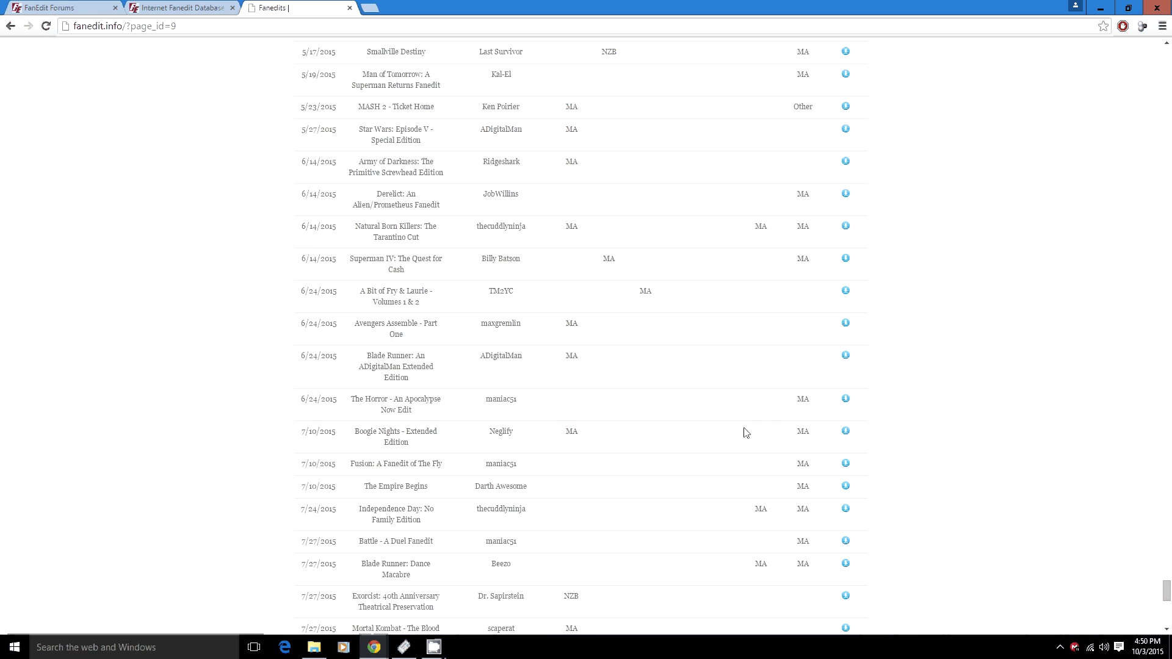
scroll(746, 433, down, 15)
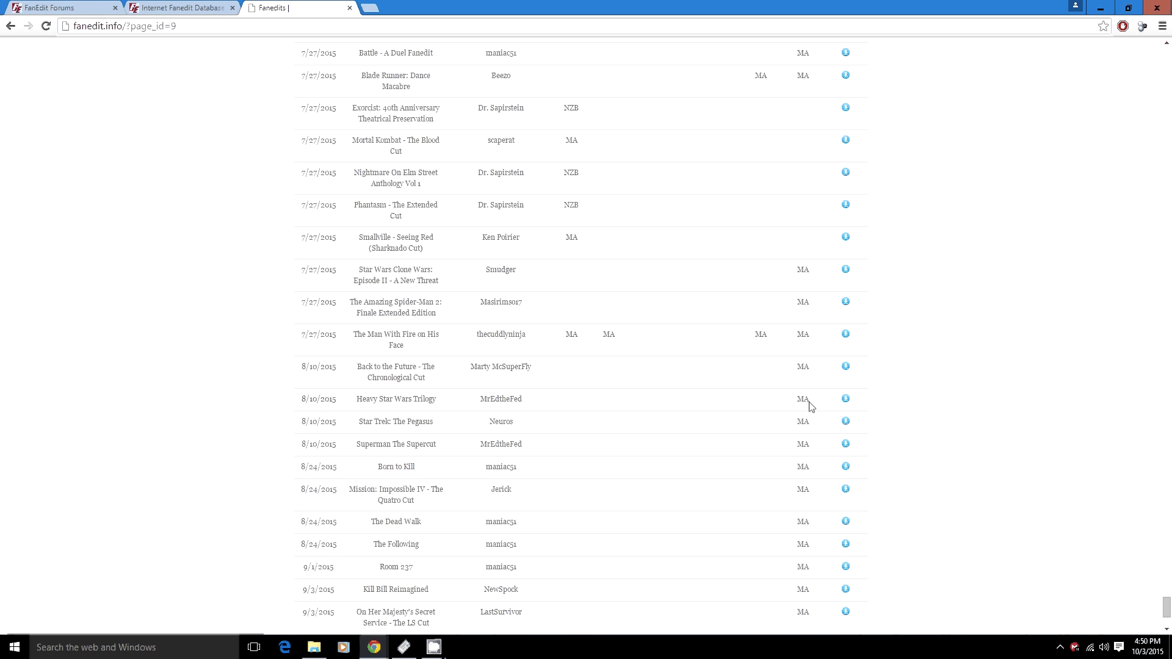
scroll(778, 423, up, 4)
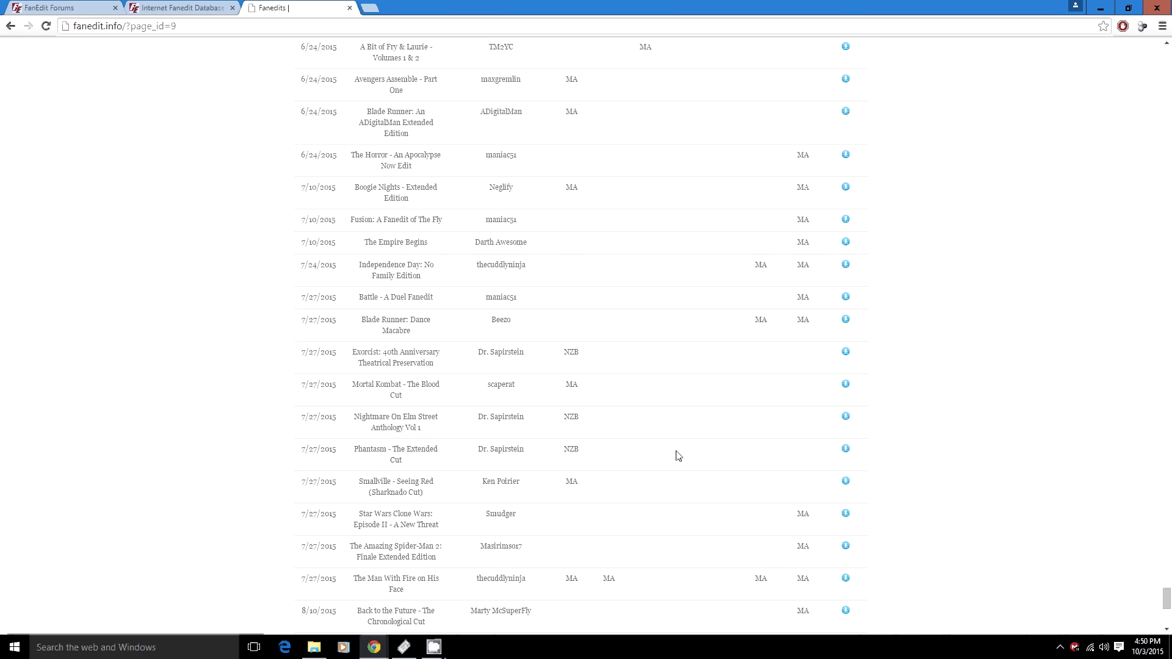
scroll(676, 456, down, 5)
scroll(676, 456, up, 5)
scroll(672, 443, down, 3)
scroll(672, 440, down, 4)
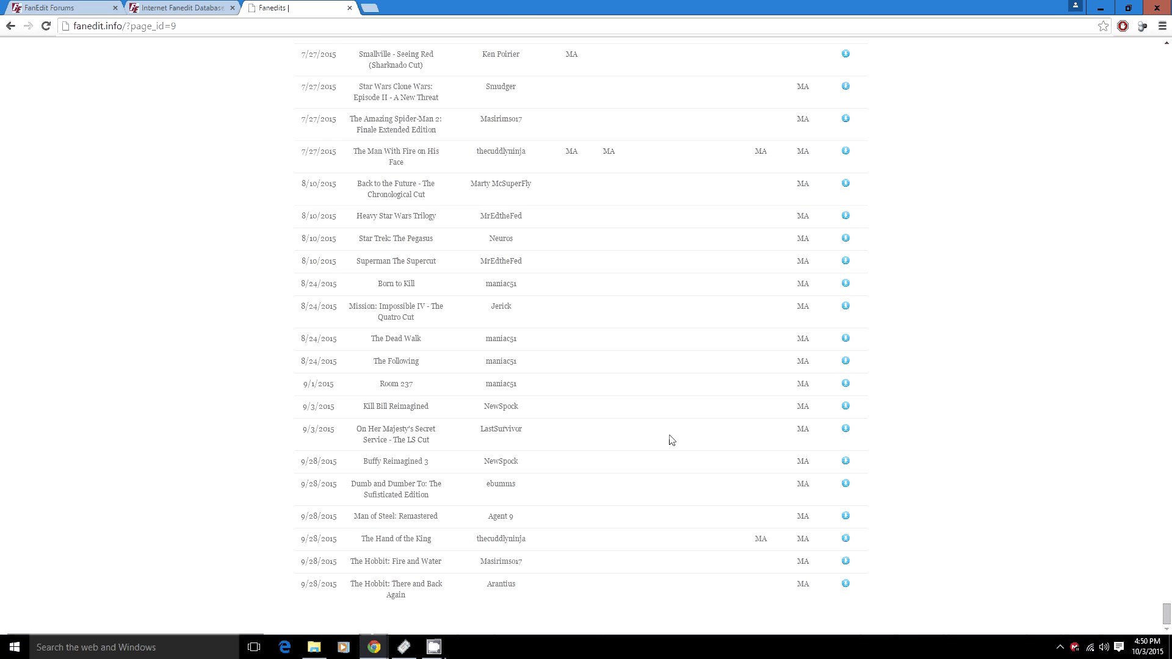
scroll(672, 440, up, 5)
scroll(671, 440, down, 2)
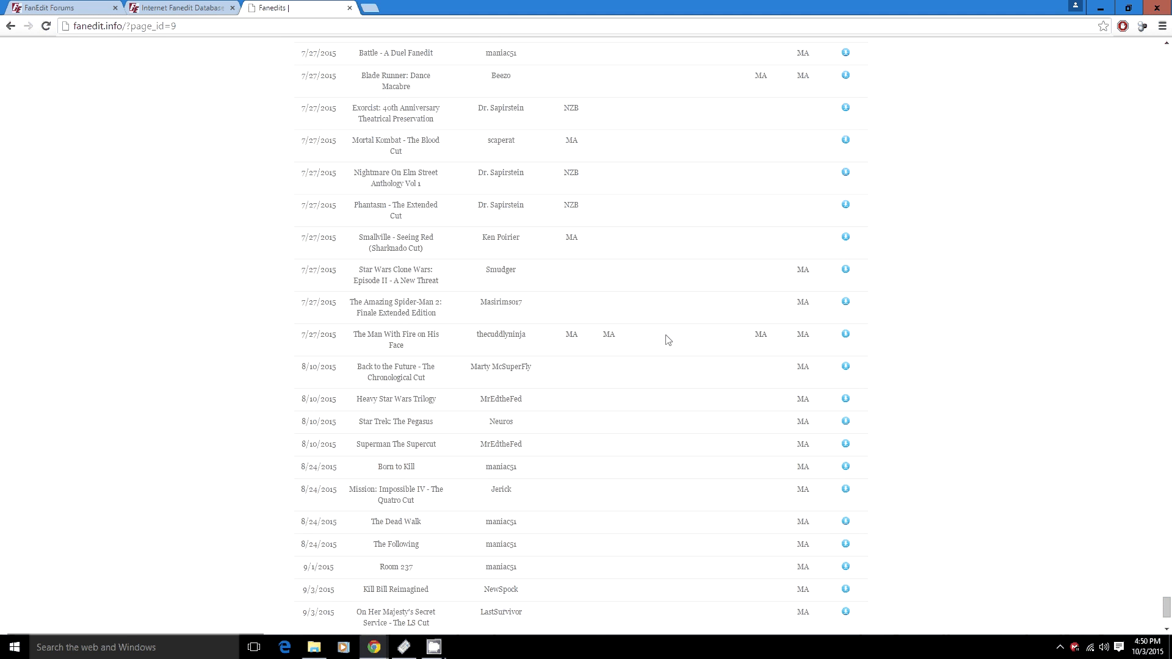
drag(1166, 608, 1168, 41)
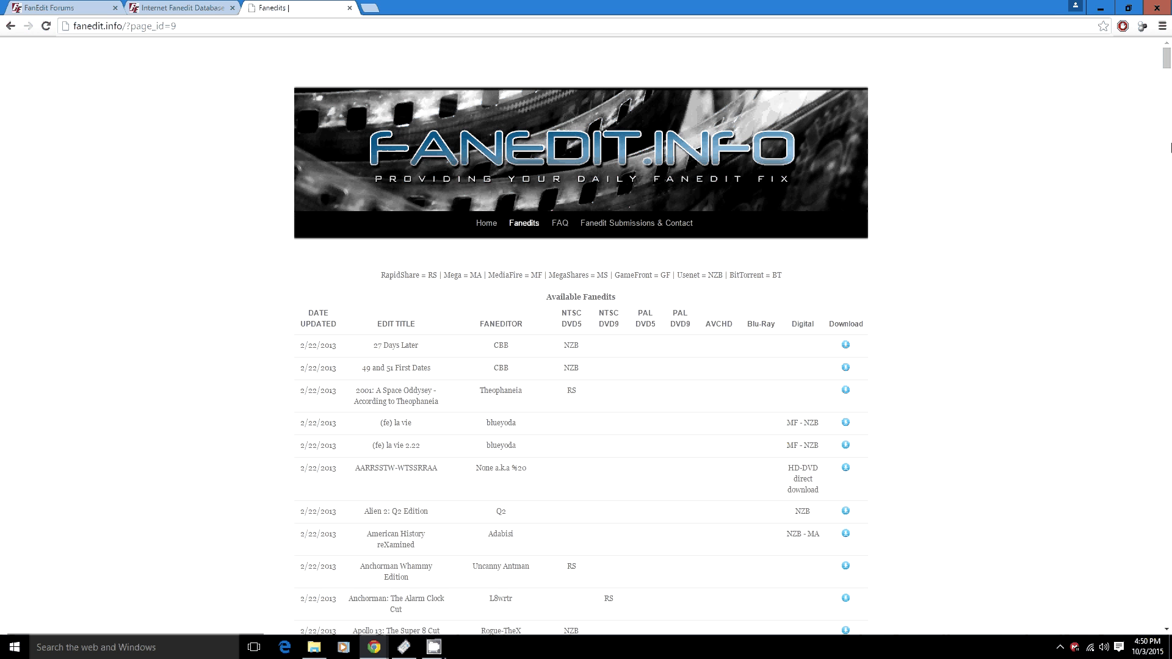
Jump to the table's bottom and scroll up to The Man With Fire on His Face row.
drag(1166, 58, 1168, 635)
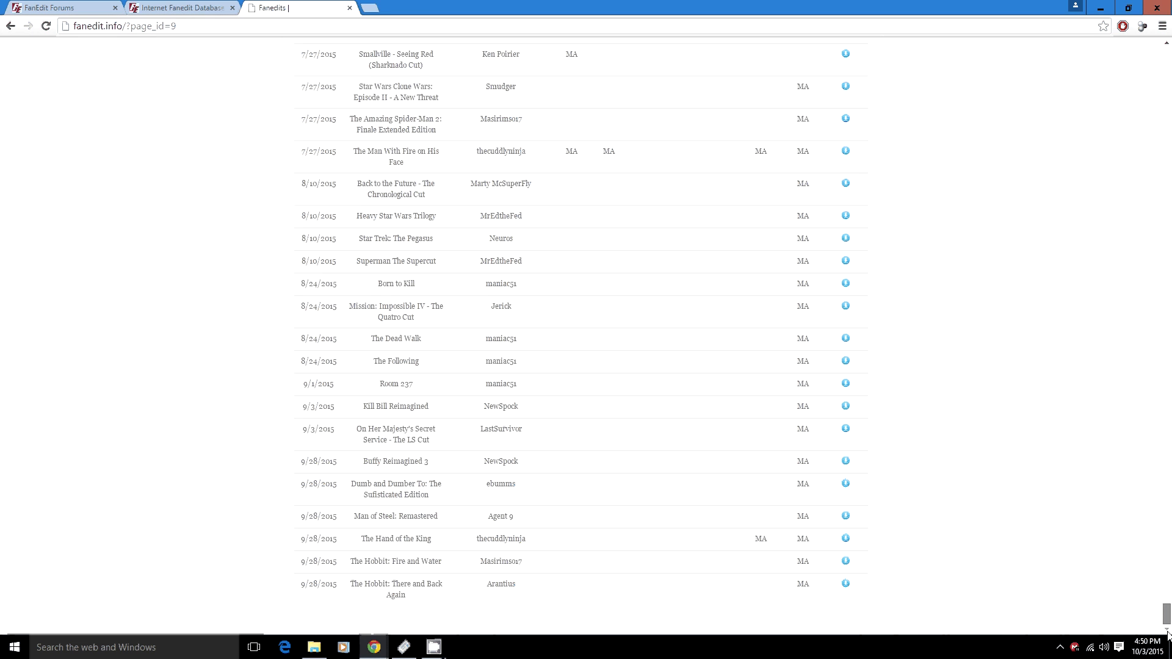
scroll(858, 387, up, 2)
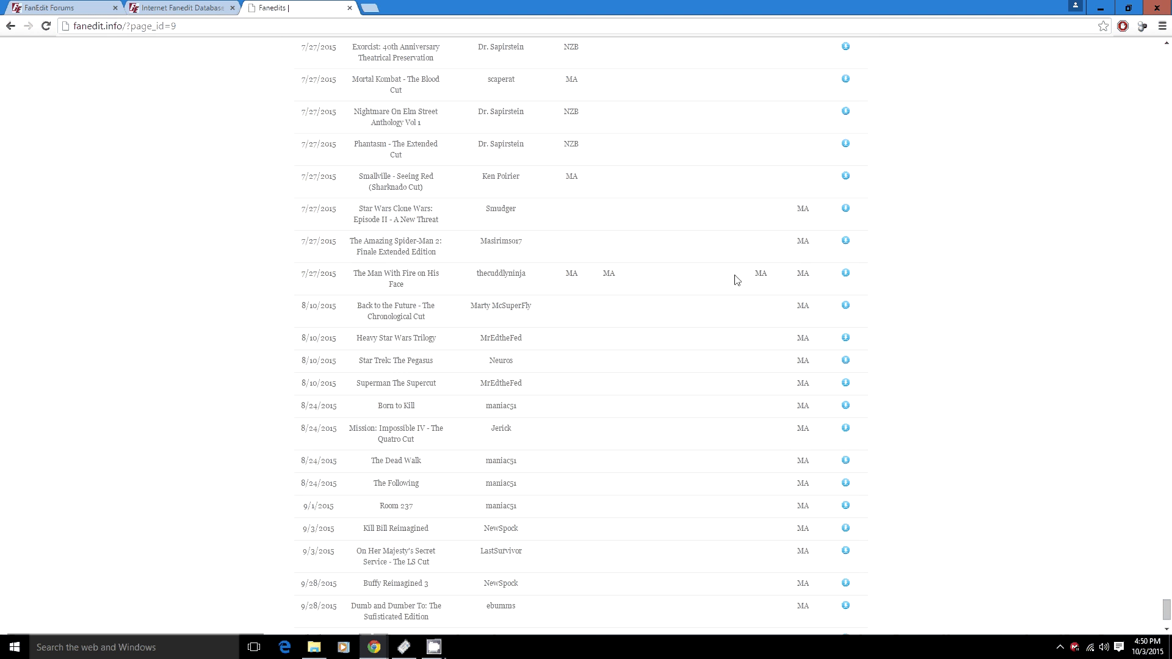
Download The Man With Fire on His Face, open thecuddlyninja_manfireface.rar in WinRAR, and widen Name column.
click(846, 279)
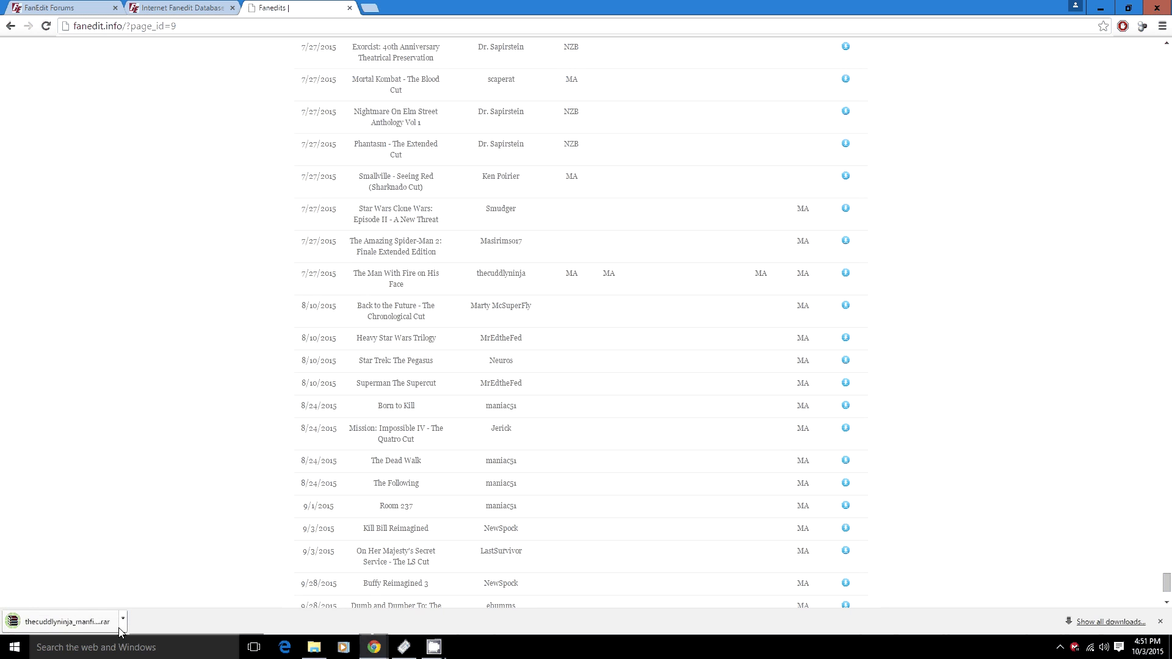
click(119, 632)
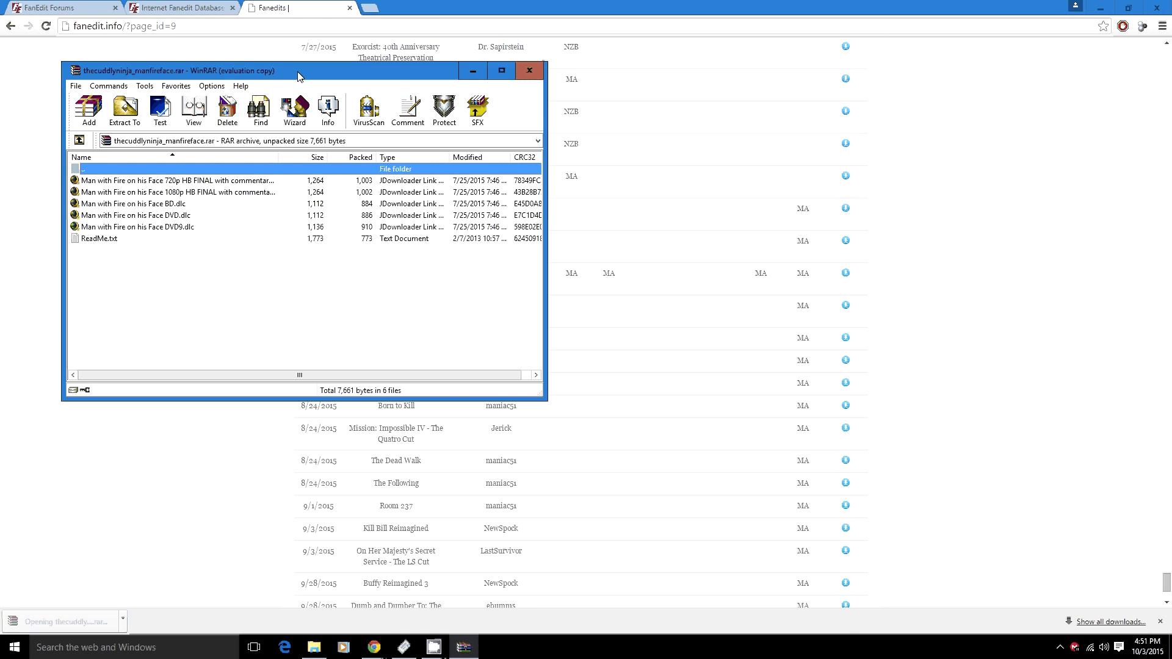
drag(300, 76, 674, 124)
click(755, 285)
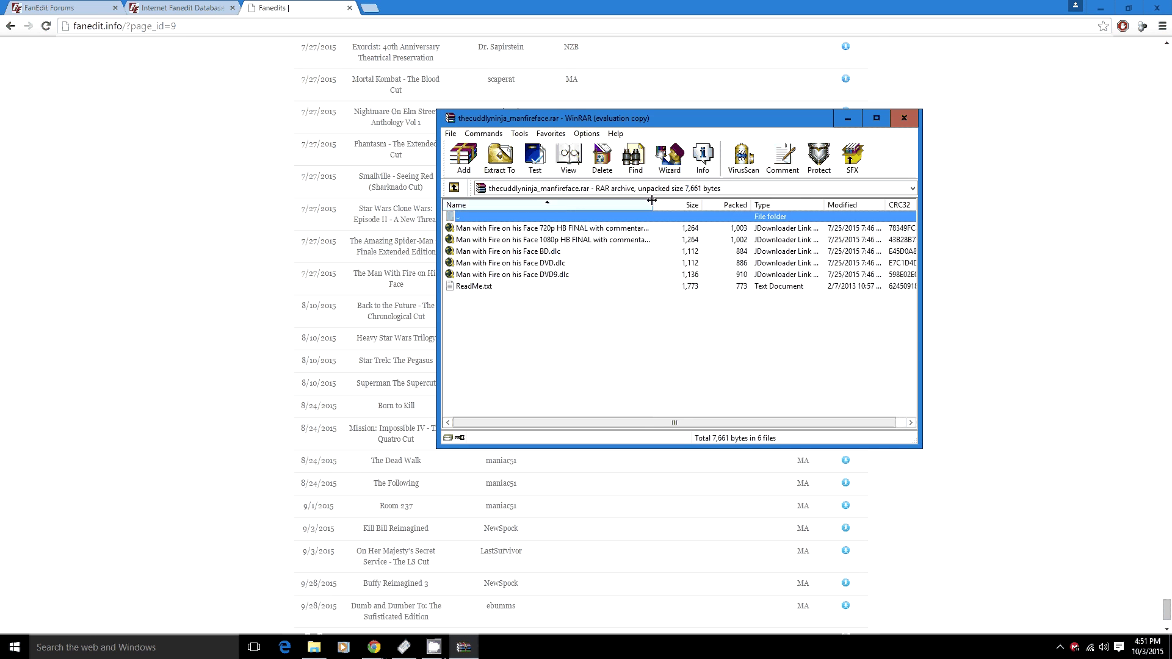
drag(652, 201, 686, 202)
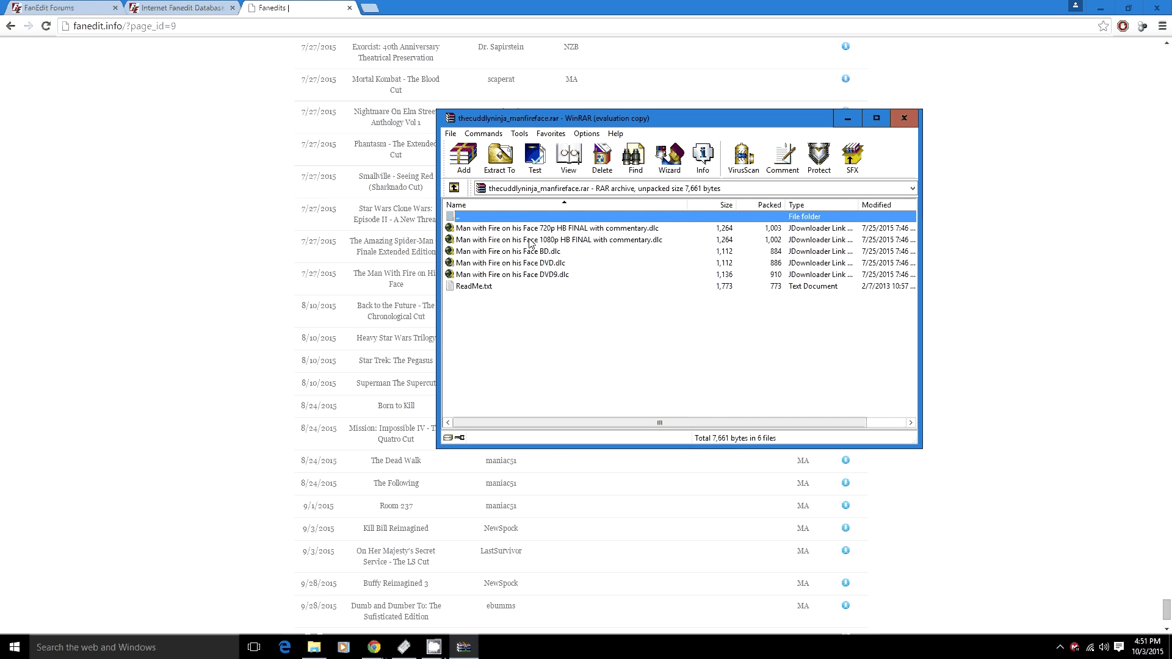
Select the 1080p commentary .dlc in WinRAR, minimize Chrome, and launch JDownloader 2.
click(573, 240)
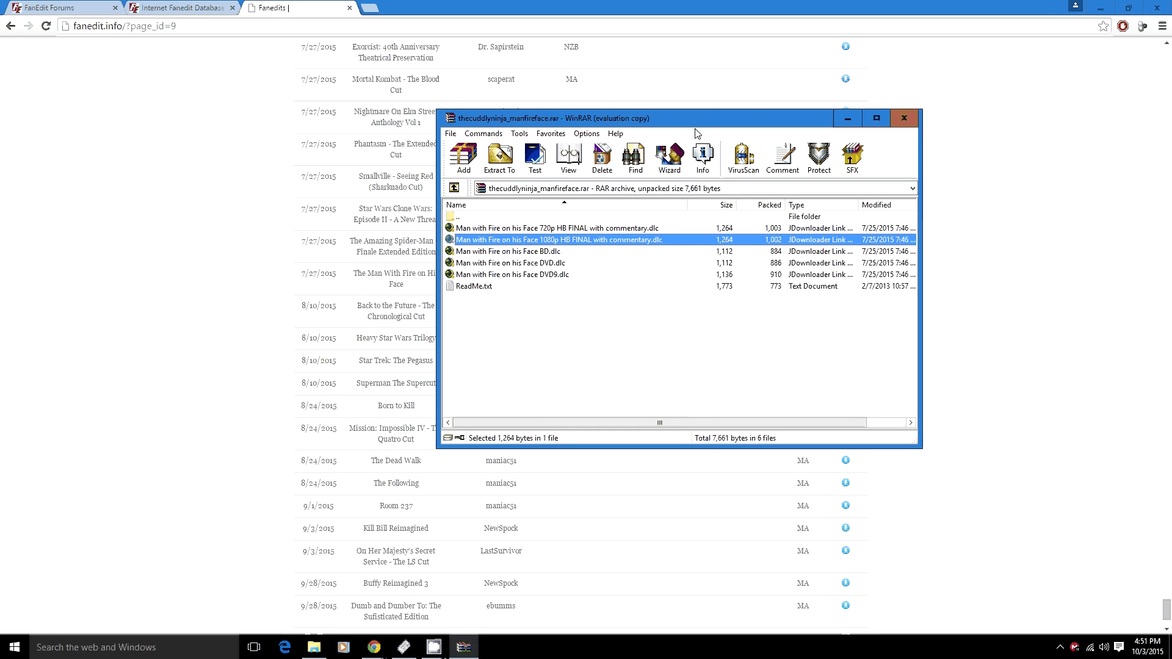
drag(711, 119, 806, 126)
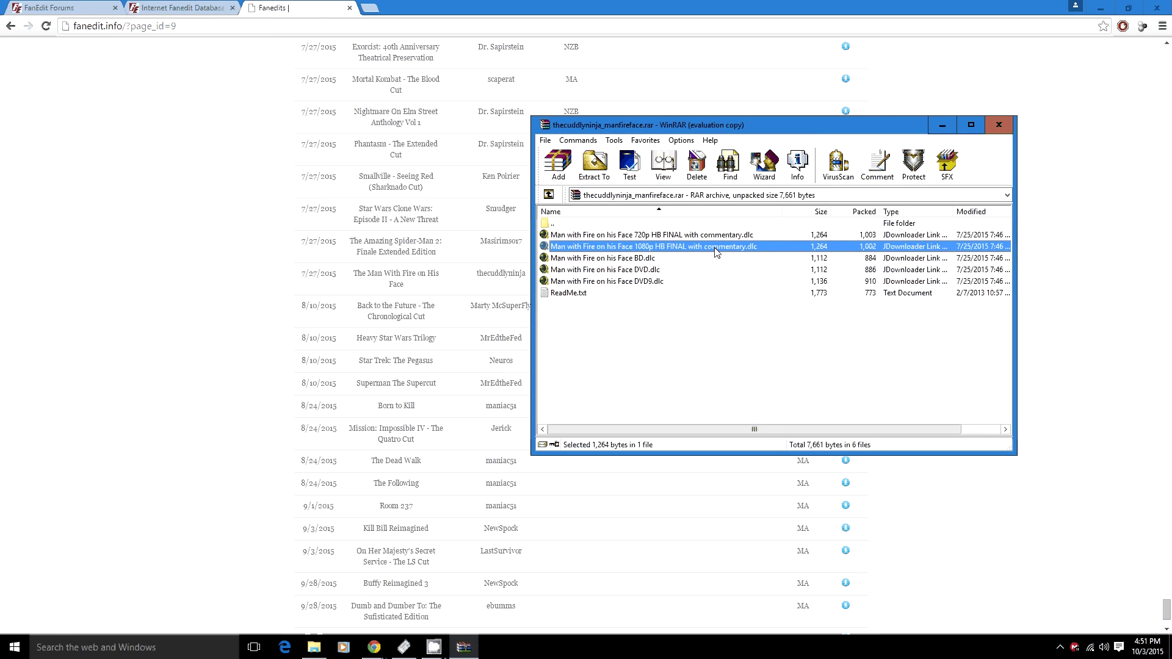
click(1102, 9)
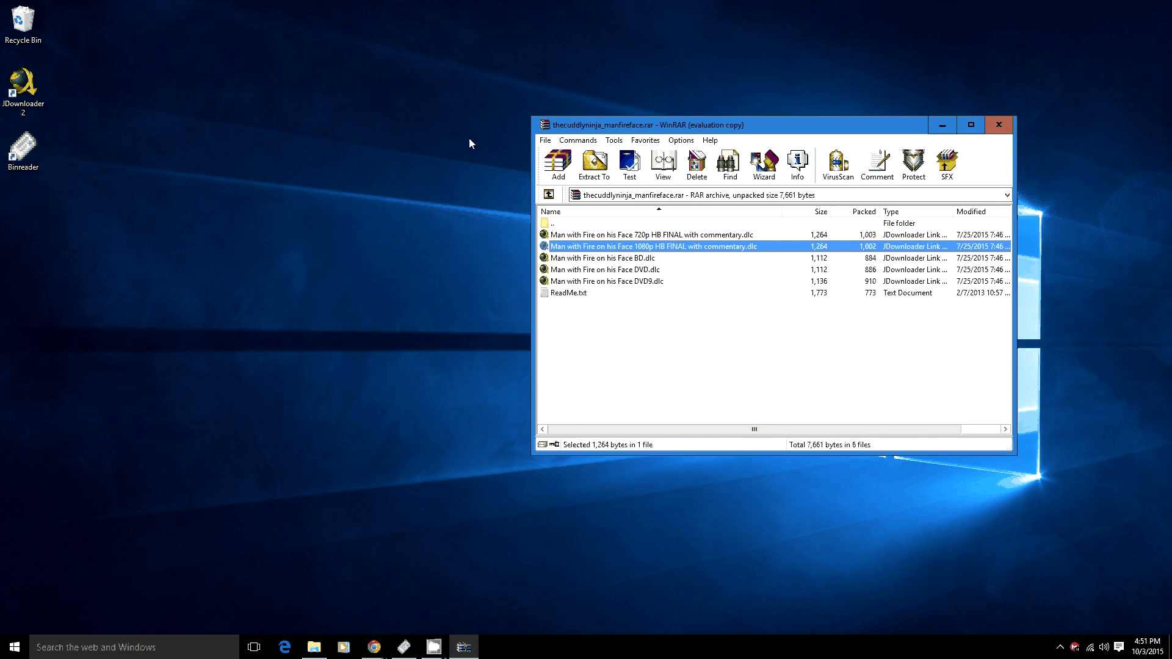
click(32, 88)
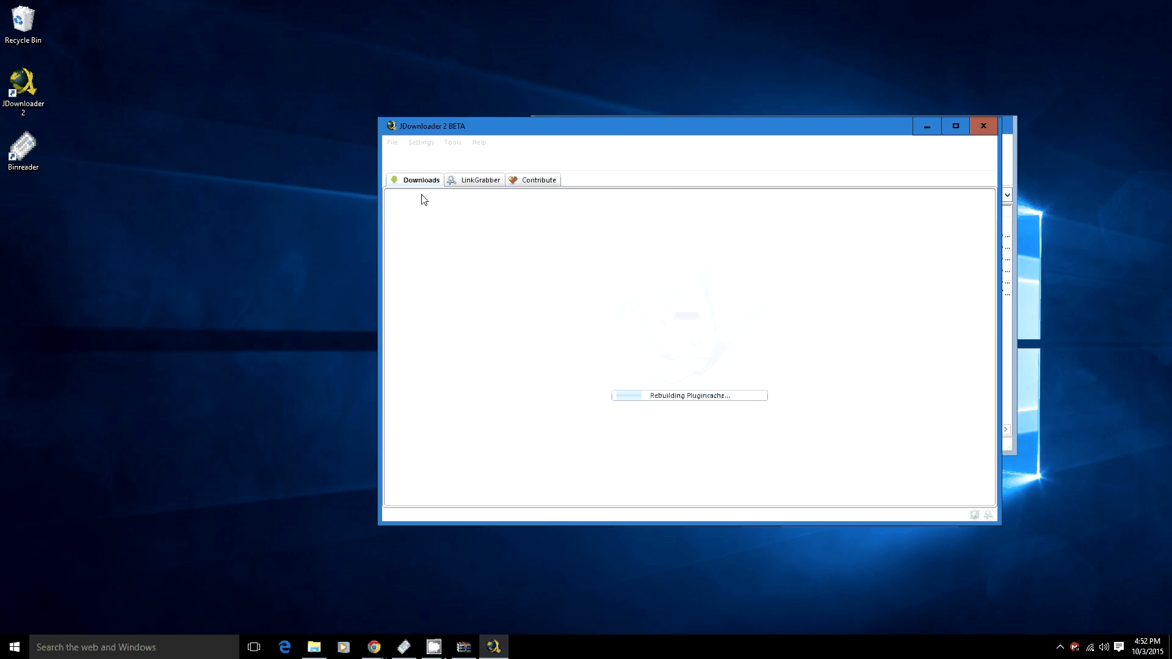
Arrange JDownloader 2 and the WinRAR archive side by side, dragging the 1080p .dlc toward JDownloader.
drag(635, 132, 431, 167)
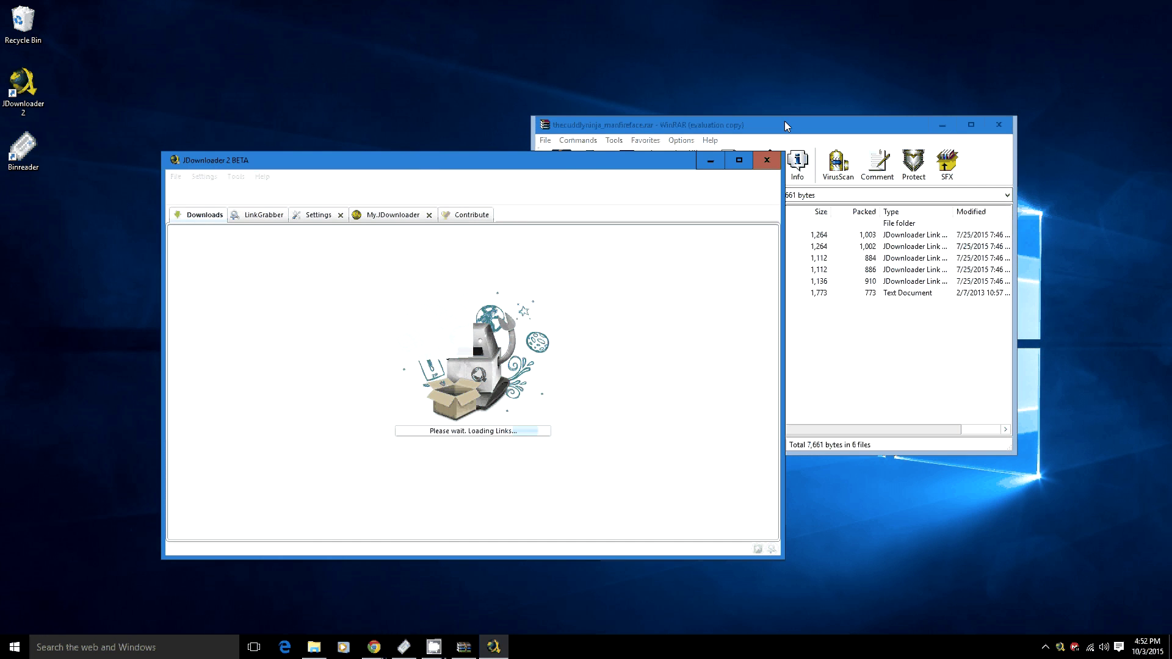
click(713, 249)
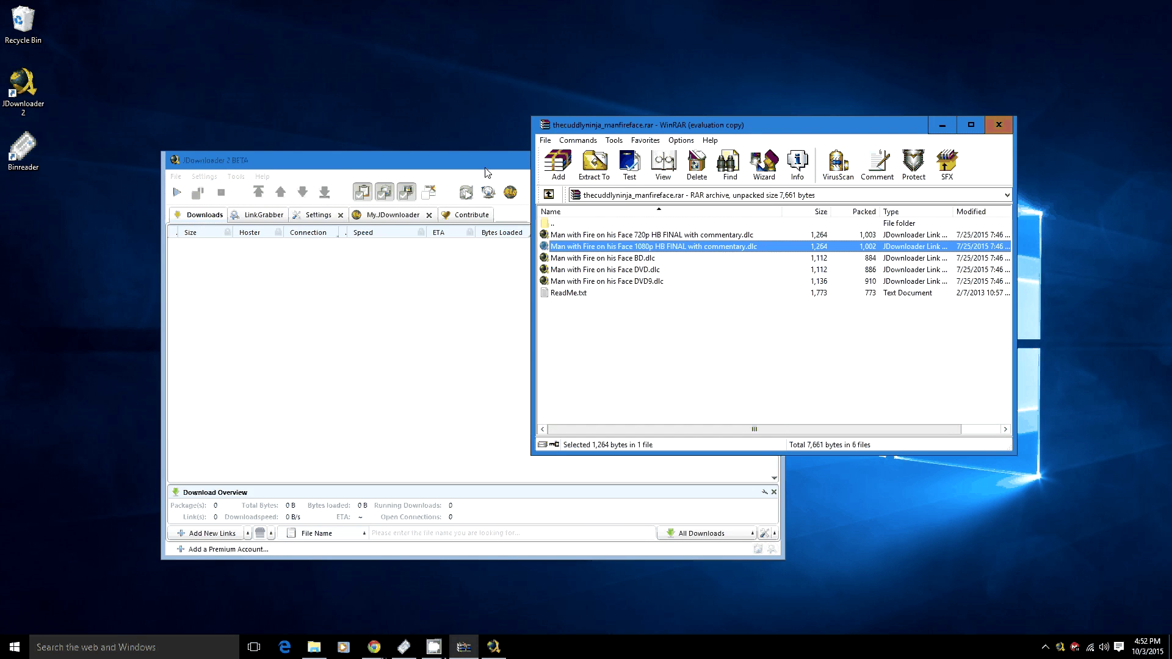
drag(487, 173, 398, 115)
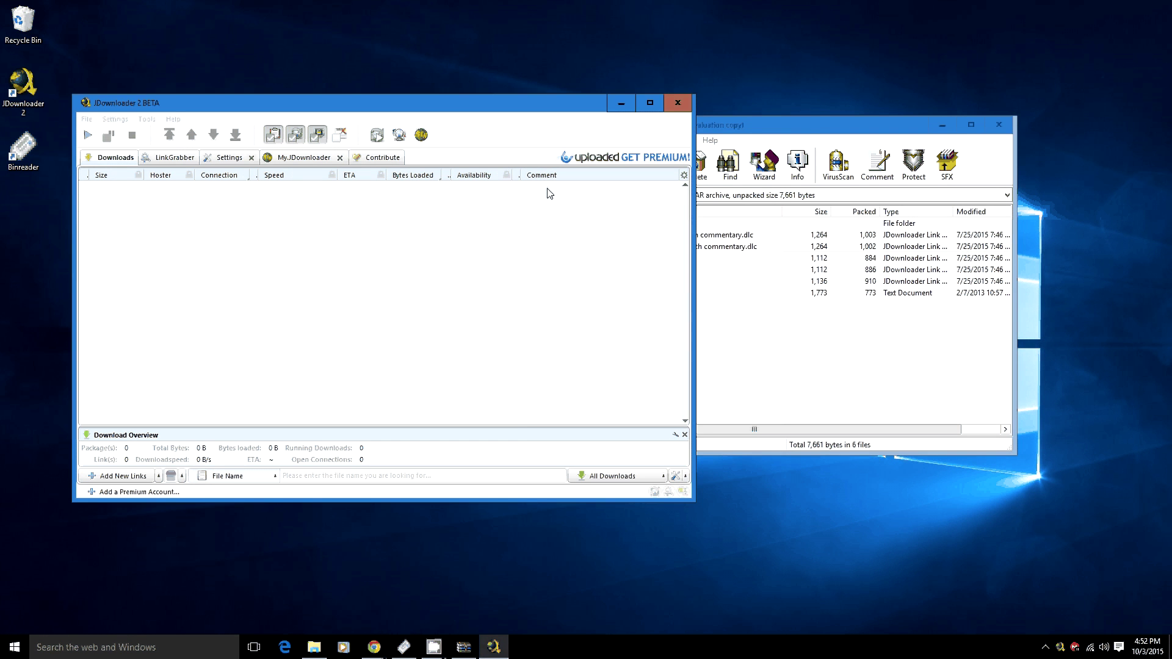
click(809, 126)
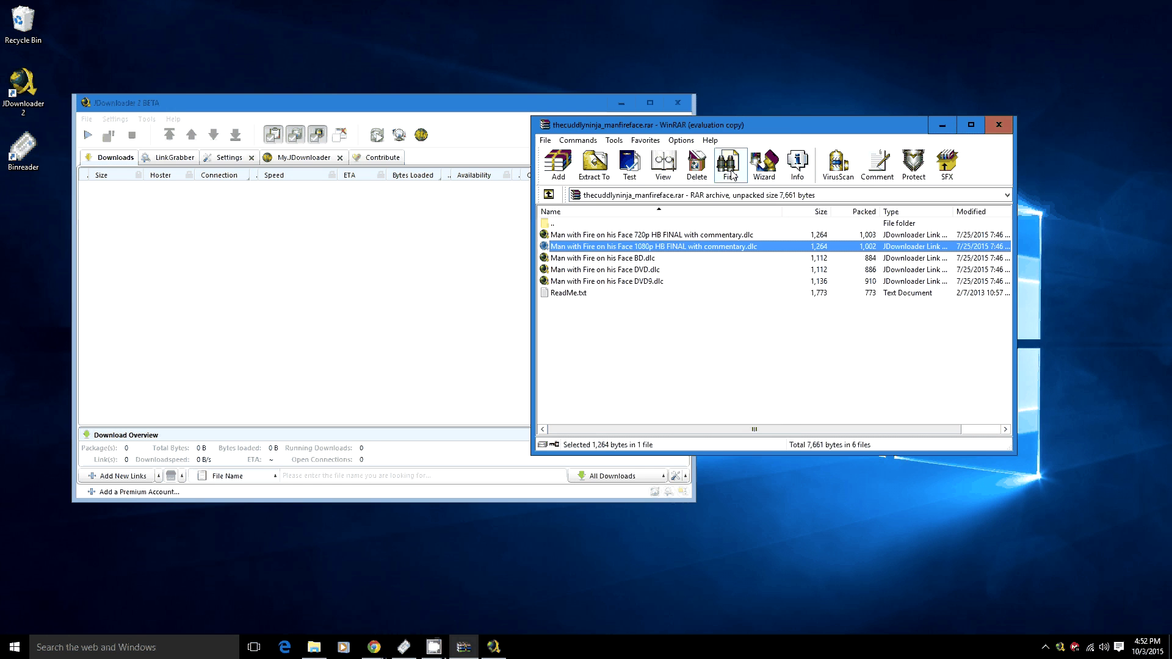
drag(784, 120, 841, 136)
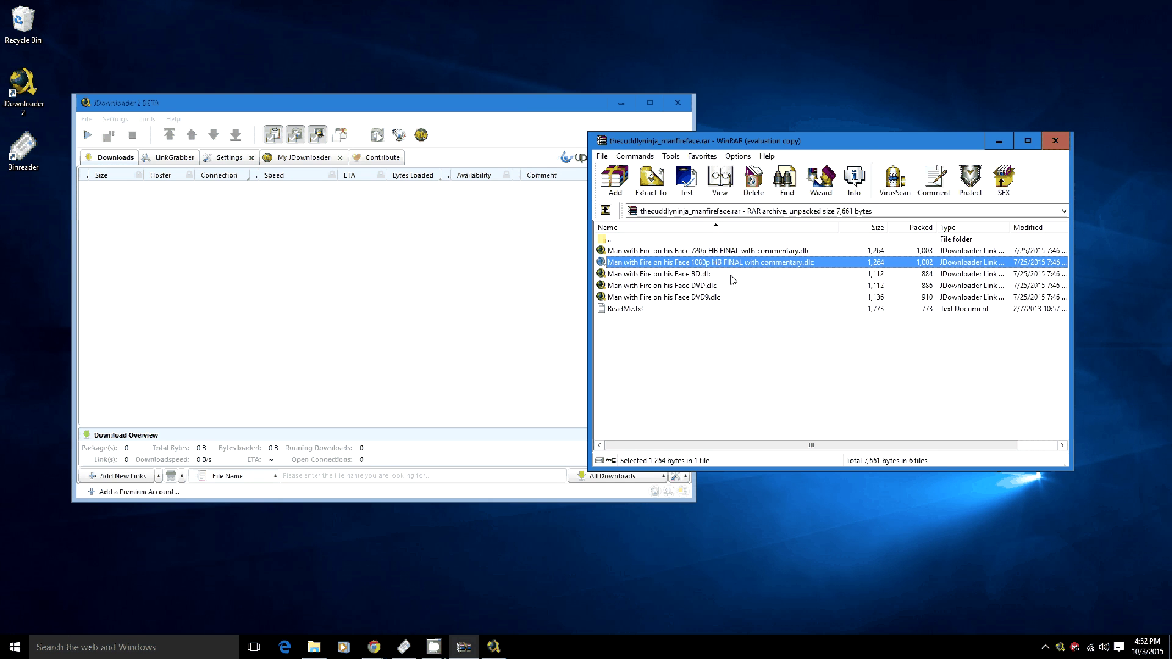
mouse_move(824, 140)
mouse_down()
mouse_move(842, 122)
mouse_move(837, 142)
mouse_up()
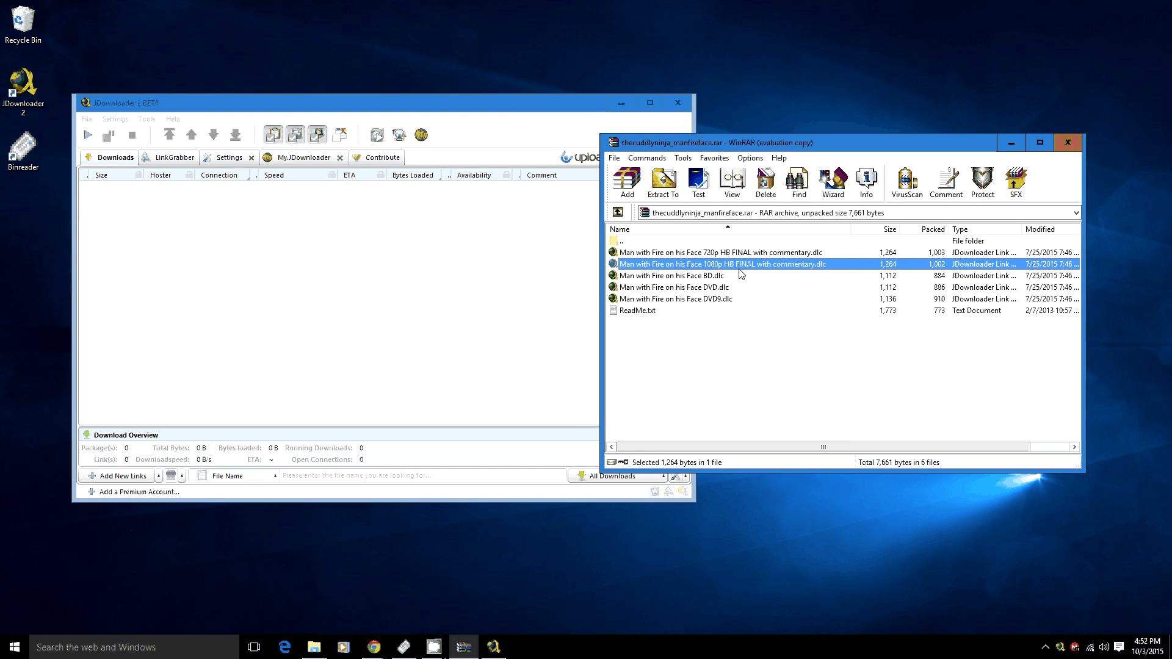
drag(689, 264, 564, 258)
Drag the 1080p commentary .dlc into JDownloader 2, choosing to keep the container file.
click(720, 263)
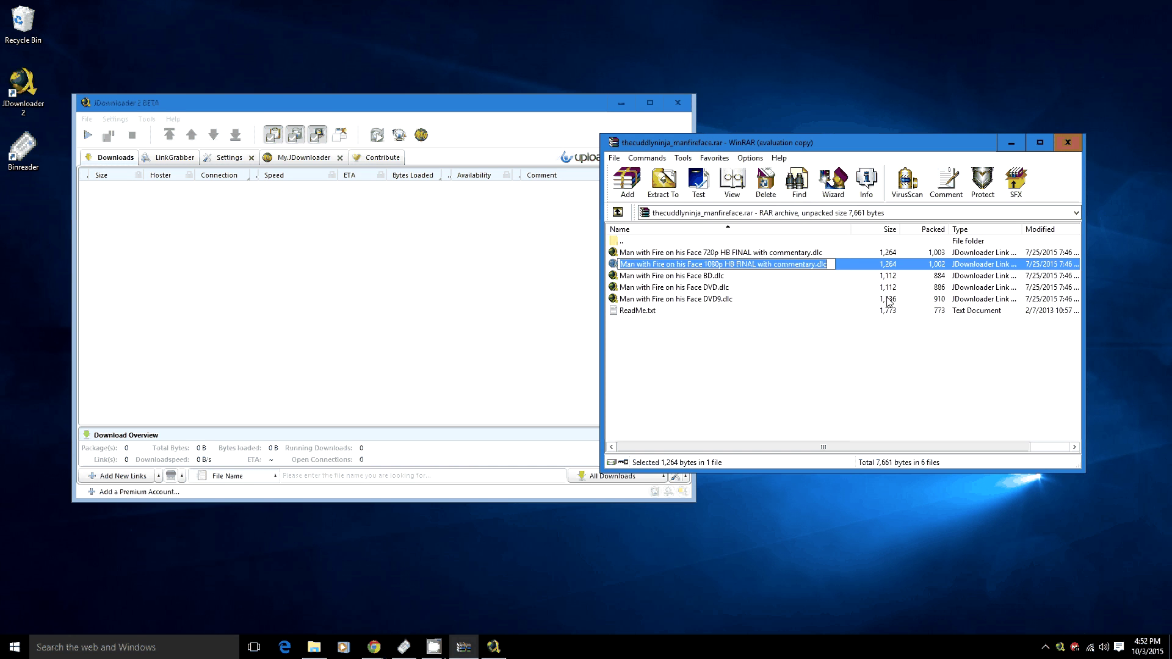
click(751, 366)
drag(721, 264, 287, 240)
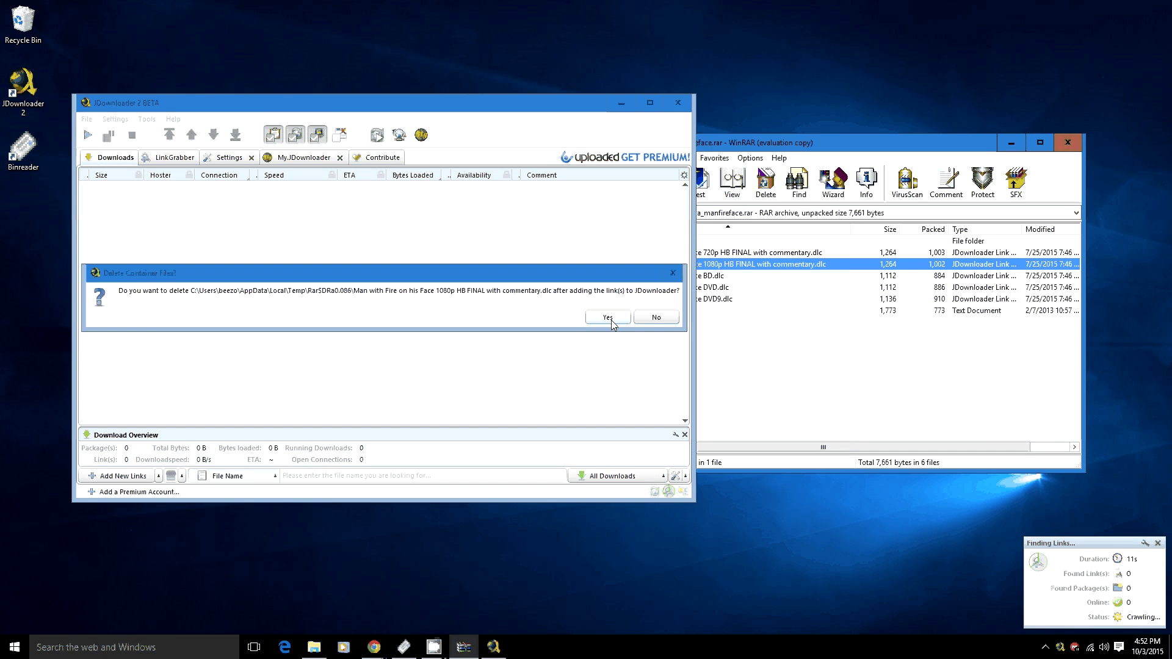
click(651, 319)
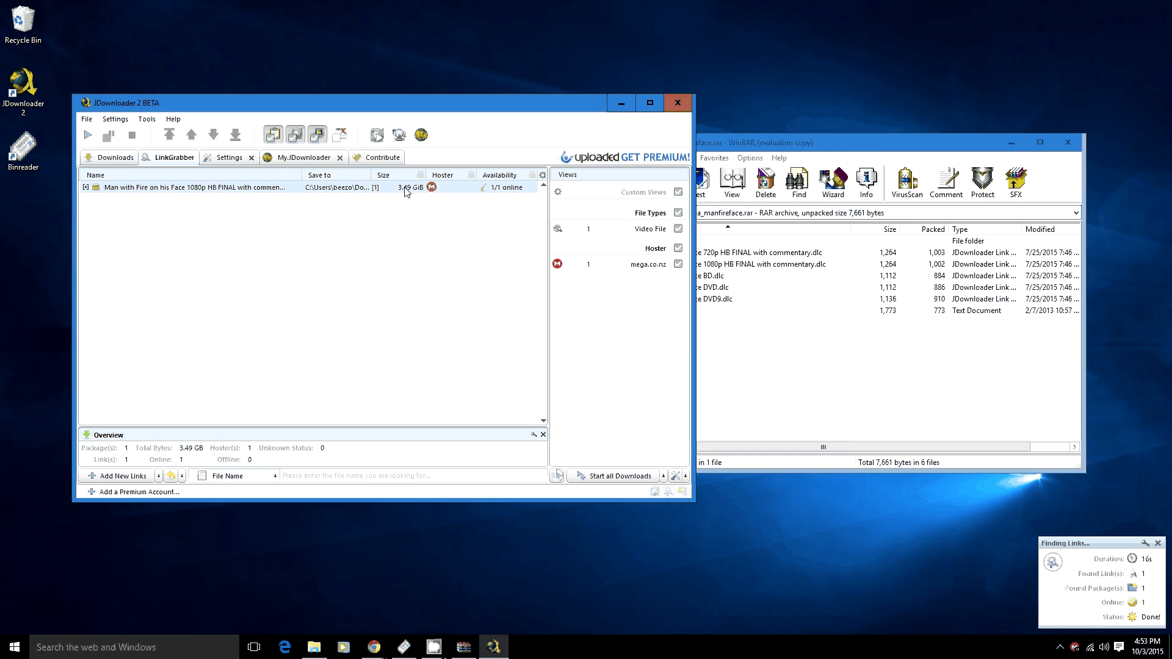
Expand the Man with Fire 1080p package in LinkGrabber, widen the Name column, and select it.
click(99, 189)
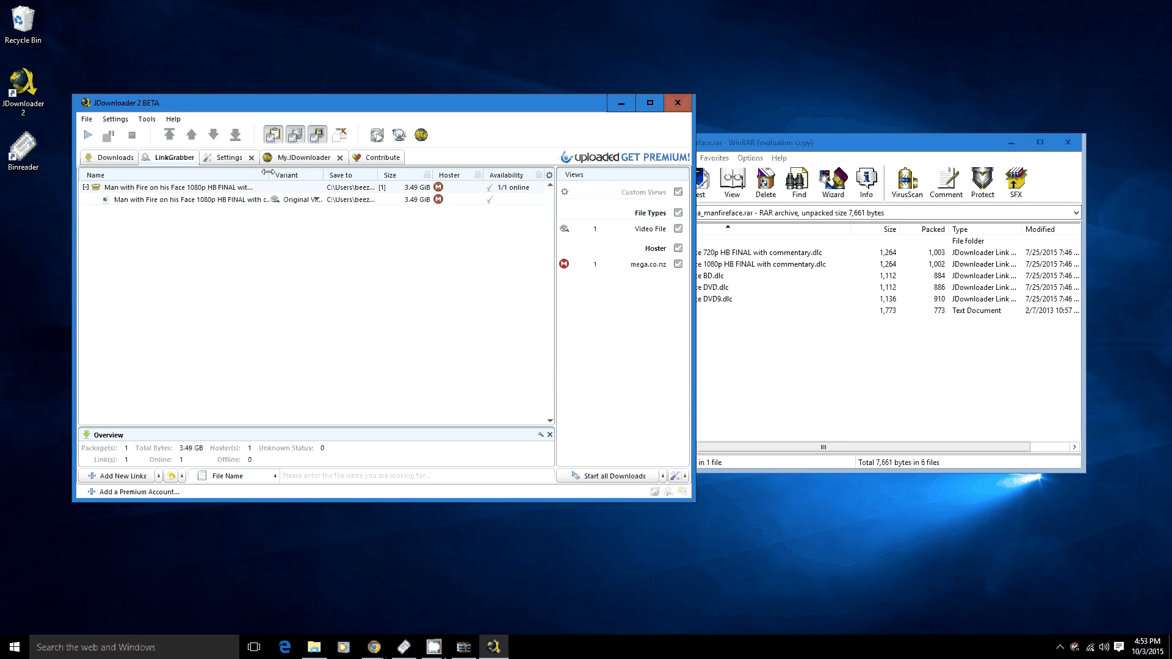
drag(270, 175, 324, 174)
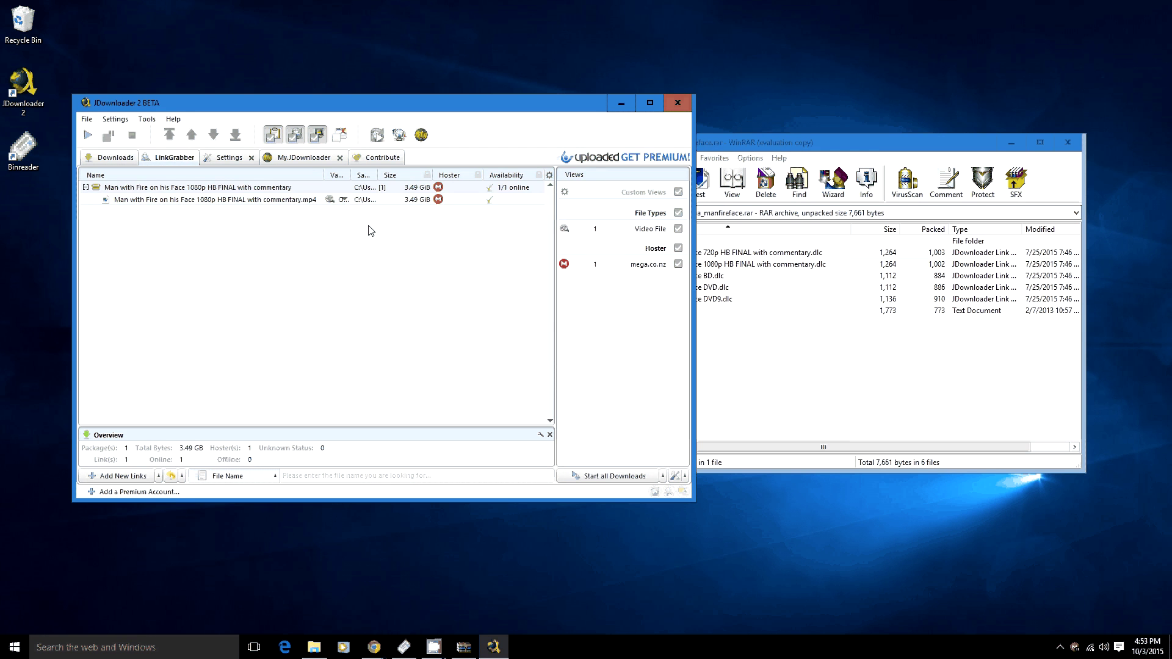
click(235, 189)
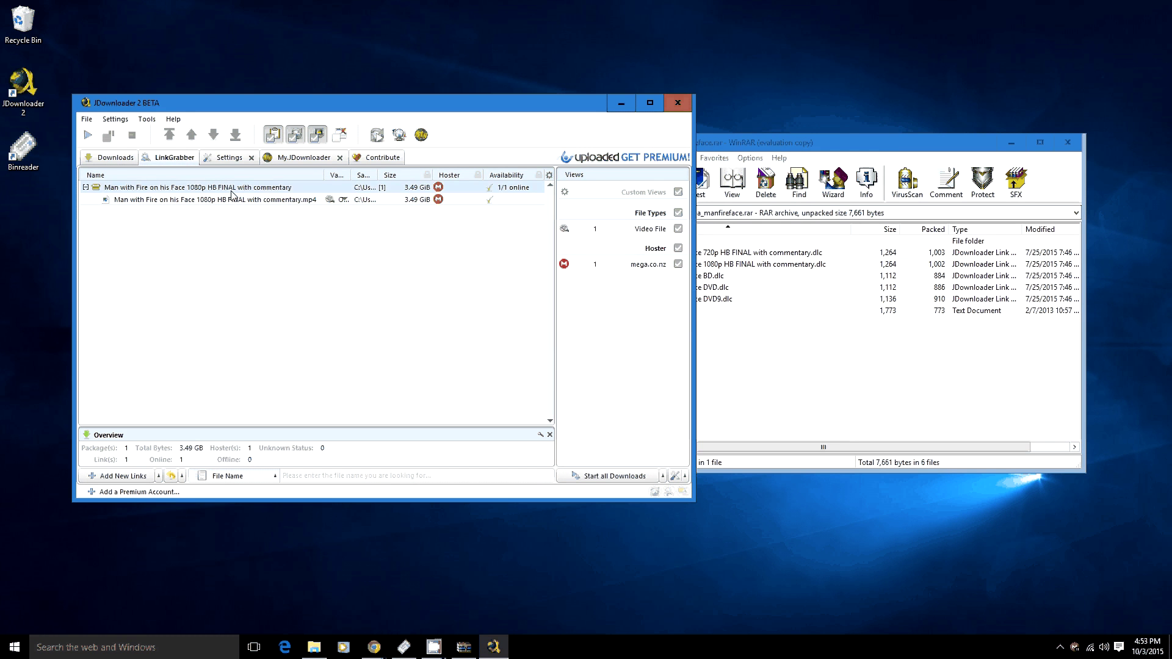
Start the 1080p commentary package download, then delete it from Downloads while keeping files.
right_click(236, 192)
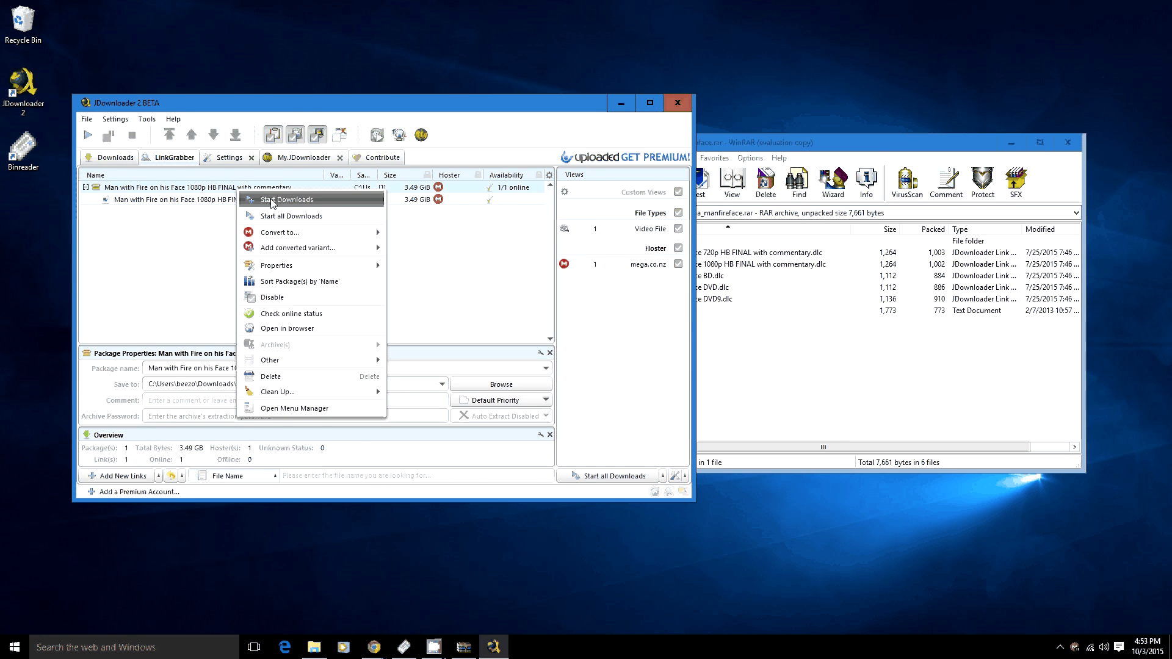
click(272, 202)
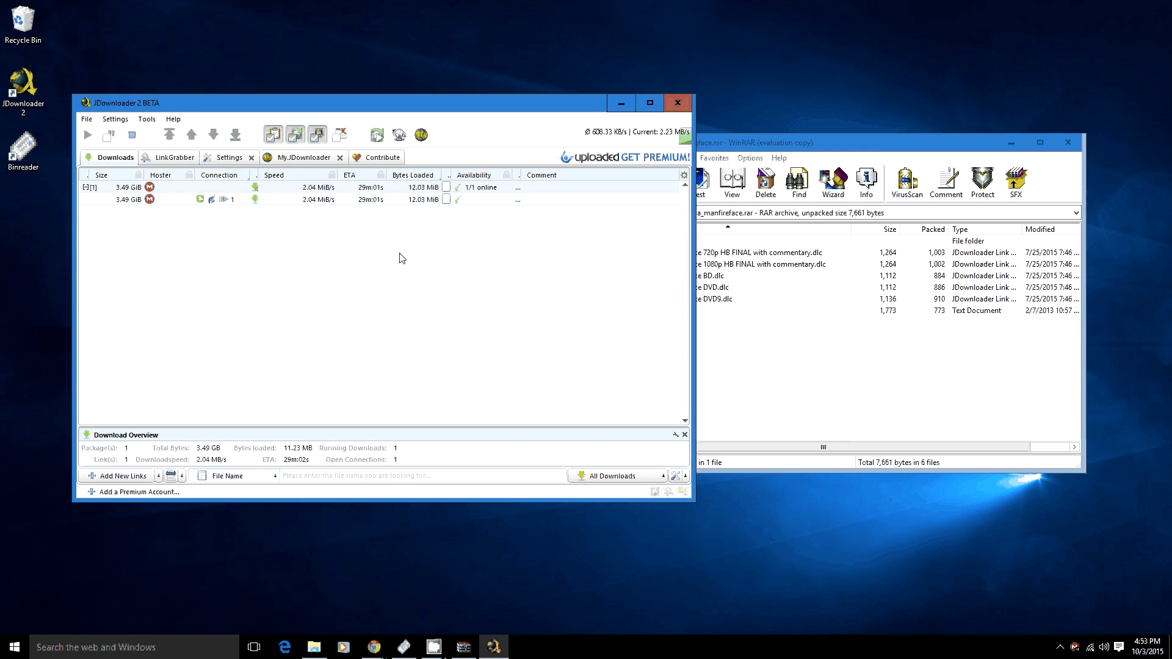
right_click(169, 189)
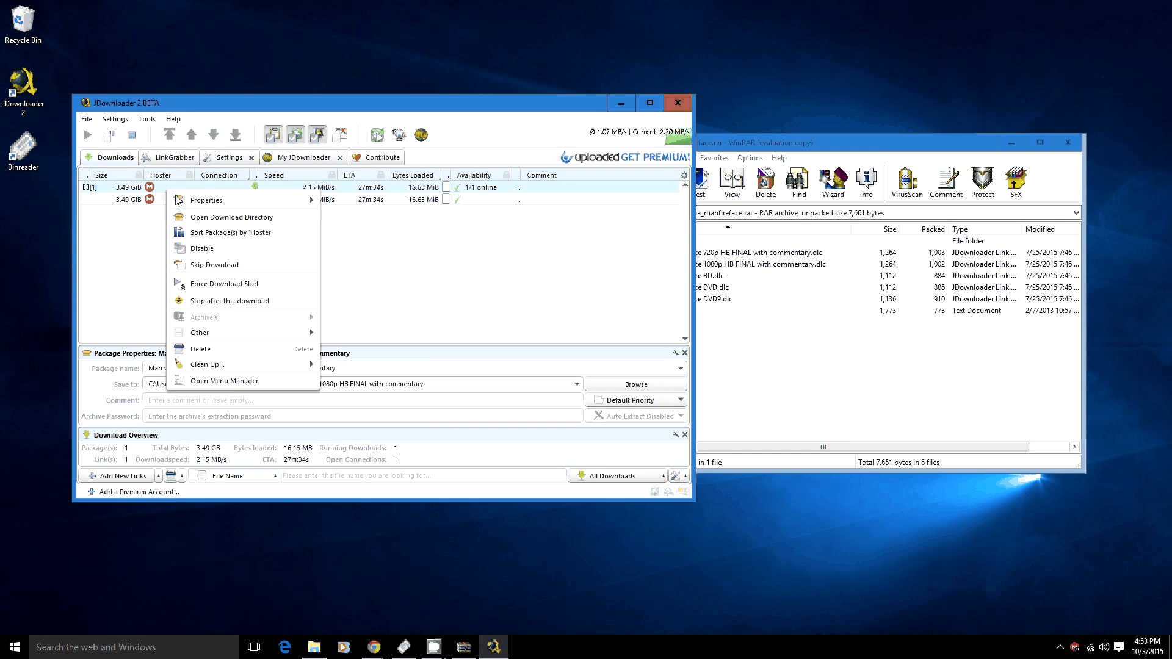
click(293, 348)
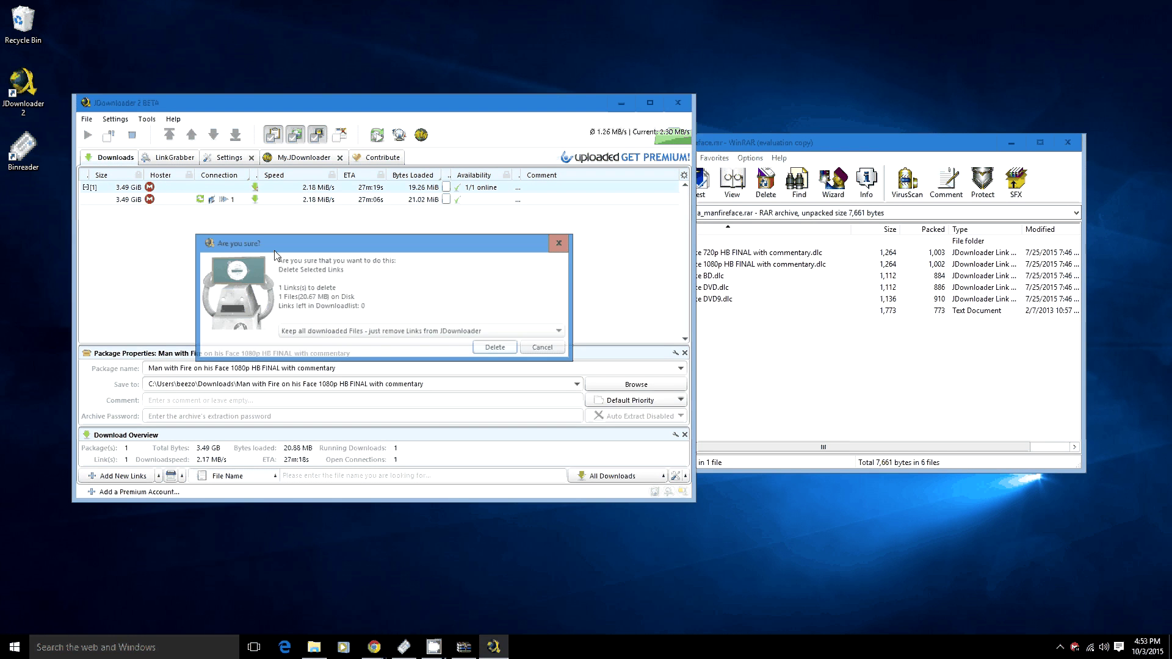
click(496, 348)
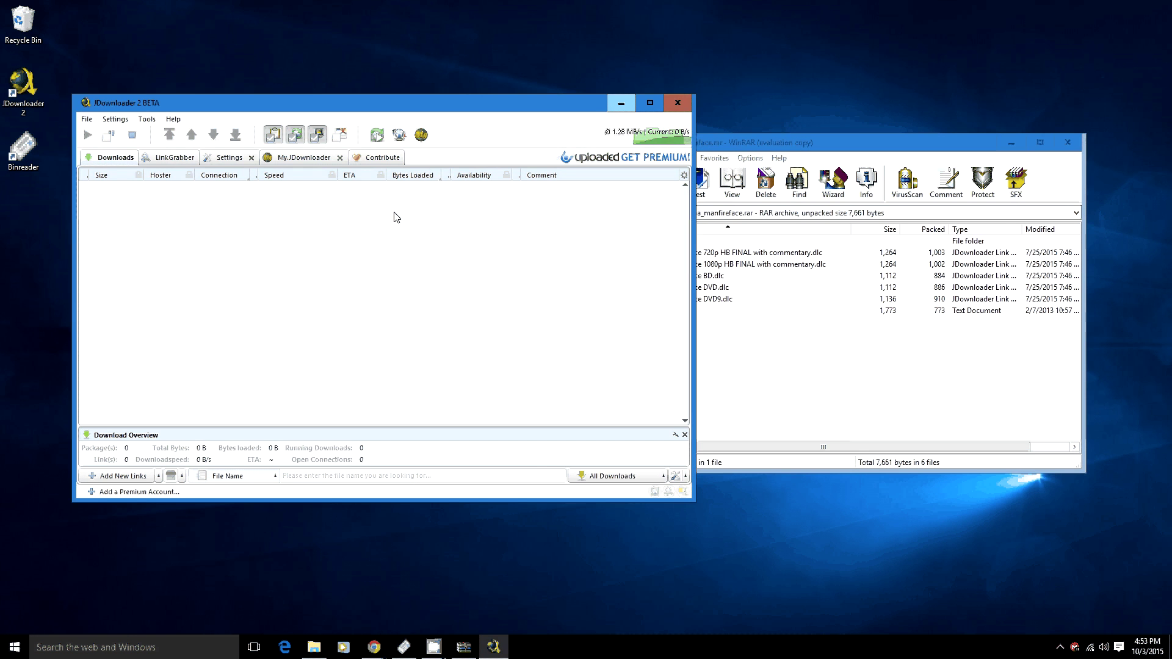
Maximize Chrome on dcrypt.it, minimize the downloader, and move the archive window to the top-left.
click(620, 102)
drag(722, 145, 515, 139)
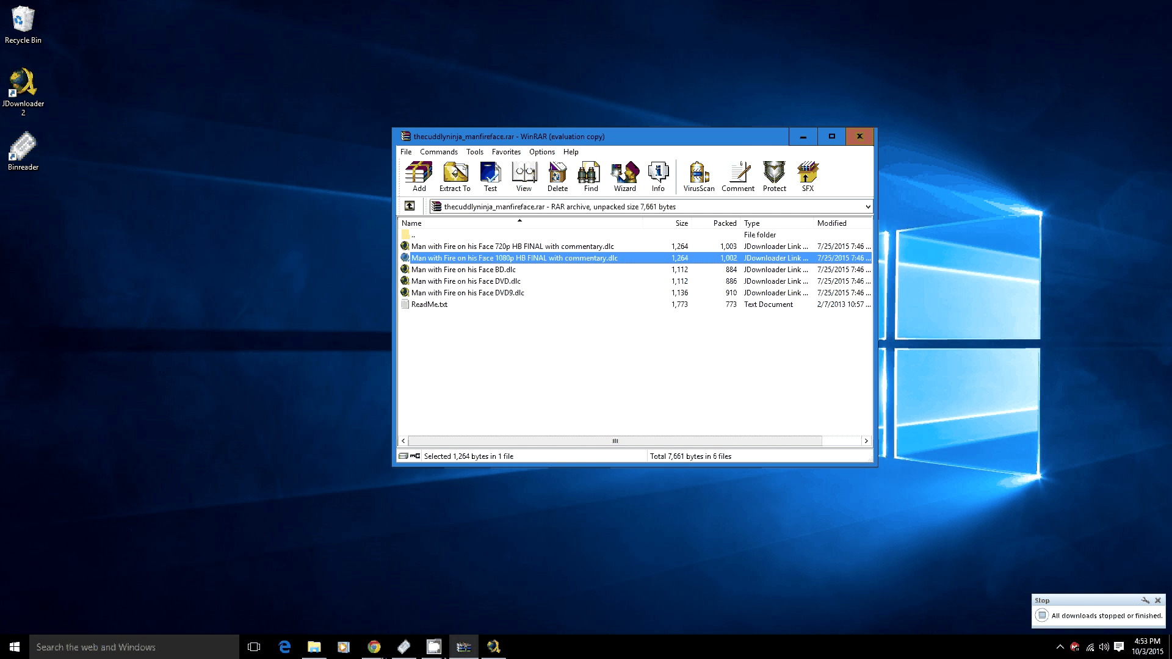
click(374, 647)
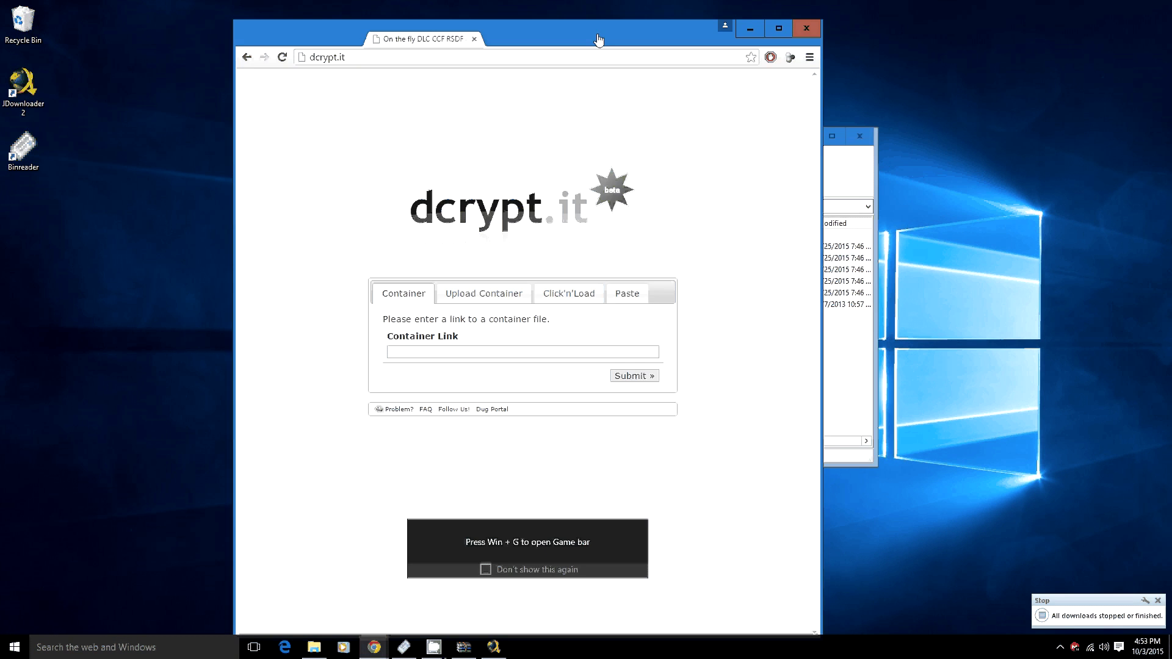
double_click(598, 40)
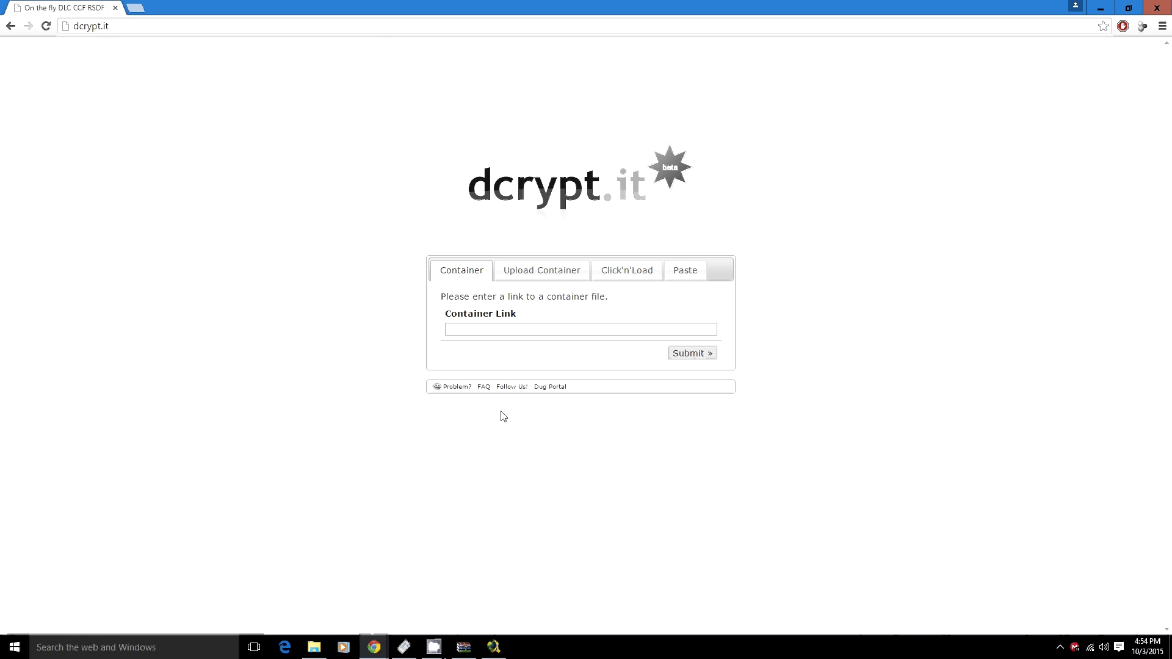
click(493, 648)
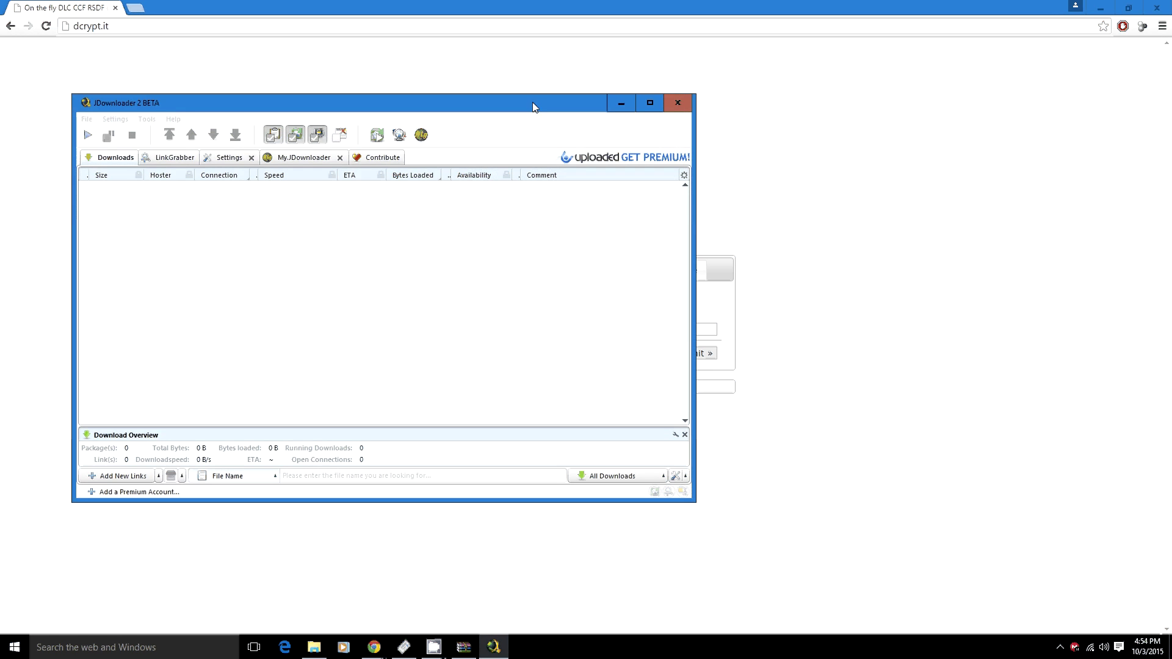
click(621, 103)
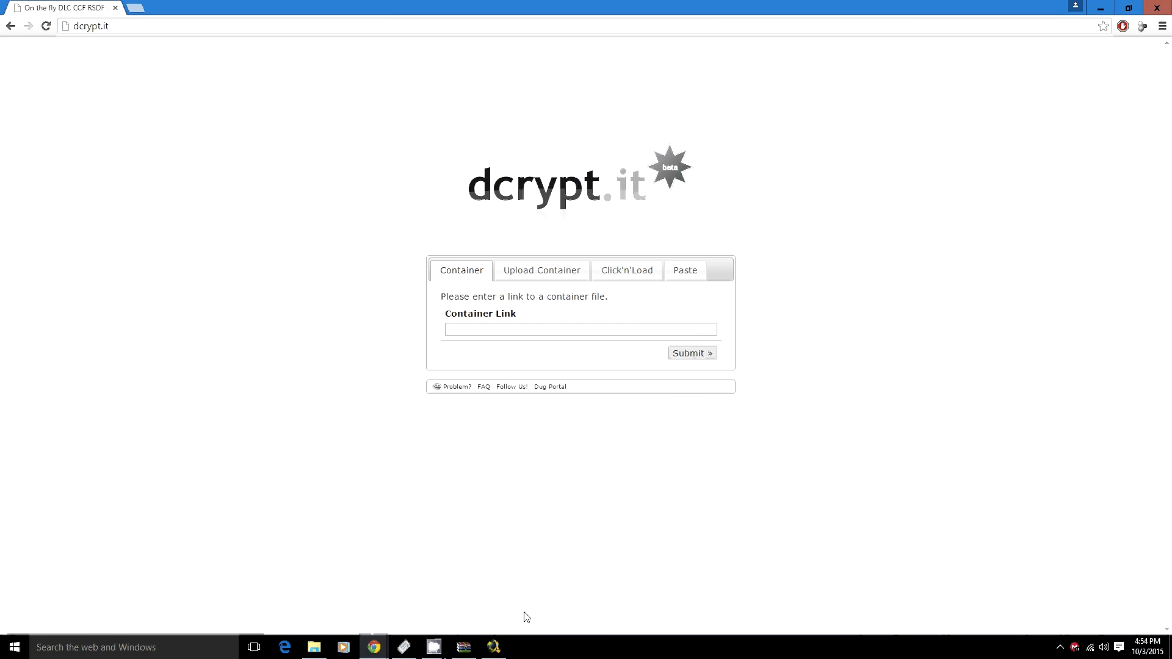
click(464, 647)
drag(634, 141, 189, 63)
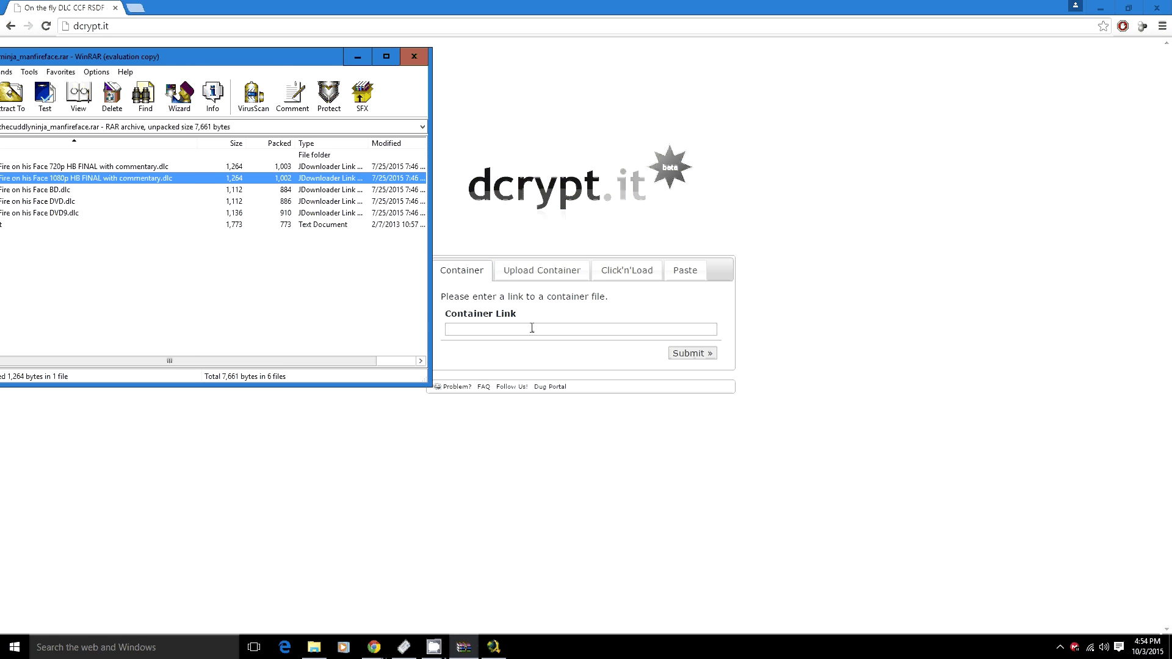
drag(276, 63, 339, 65)
drag(259, 90, 377, 50)
Switch dcrypt.it to Upload Container and browse Downloads > Man with Fire on his Face, then cancel.
click(558, 270)
click(674, 331)
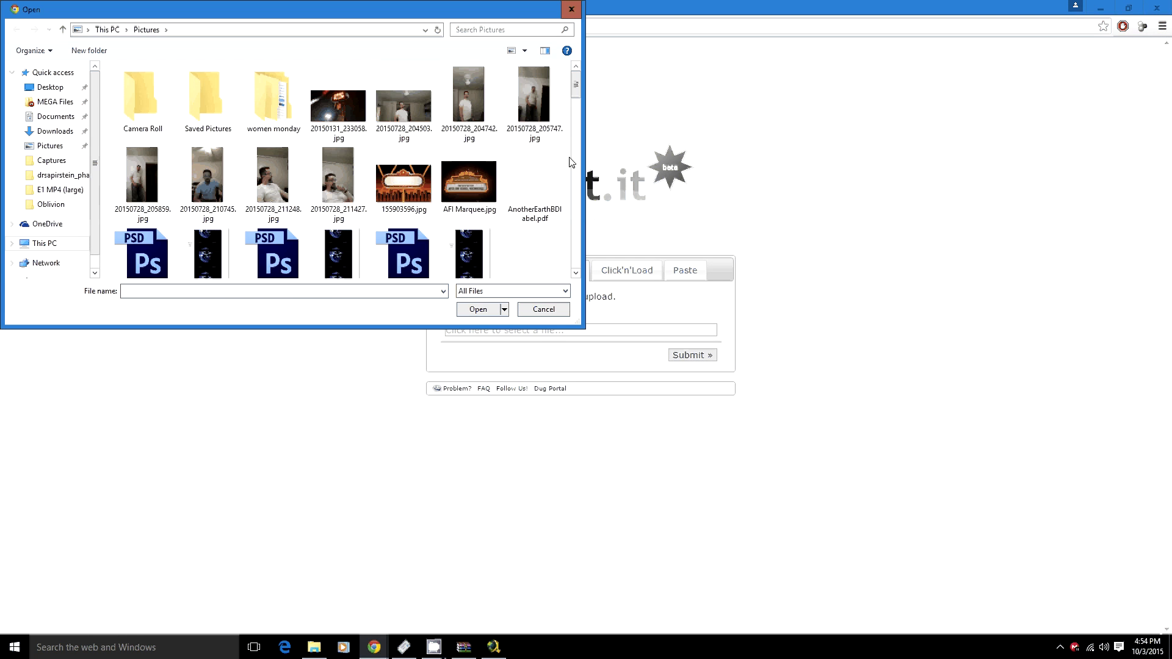
click(55, 130)
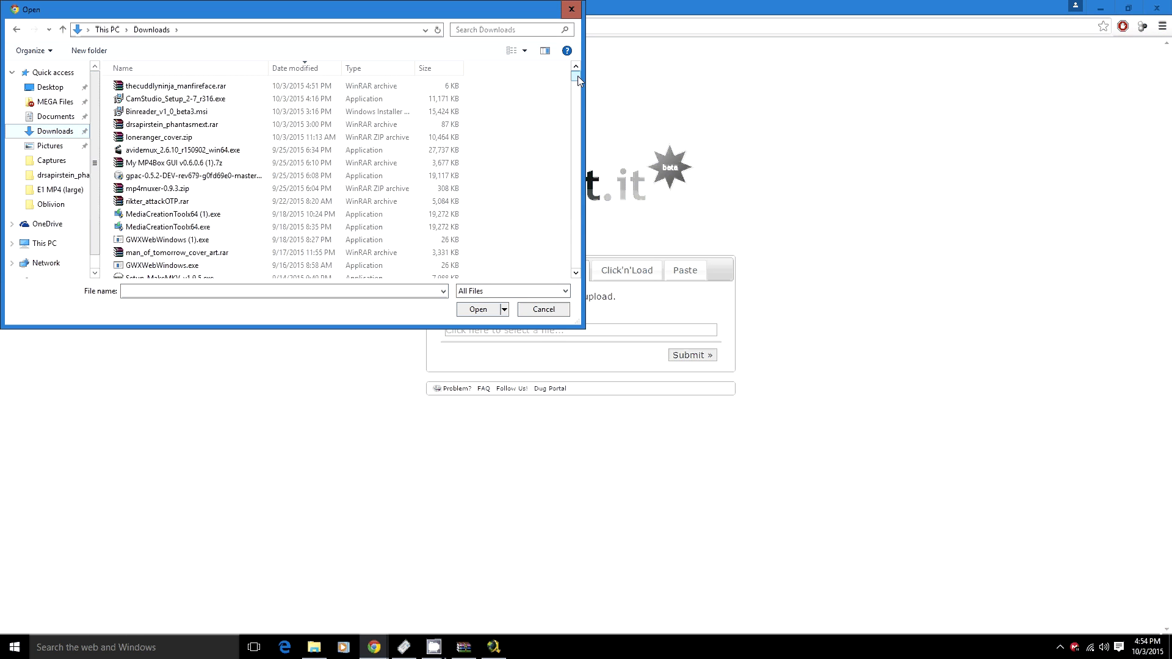
drag(578, 75, 581, 247)
double_click(267, 232)
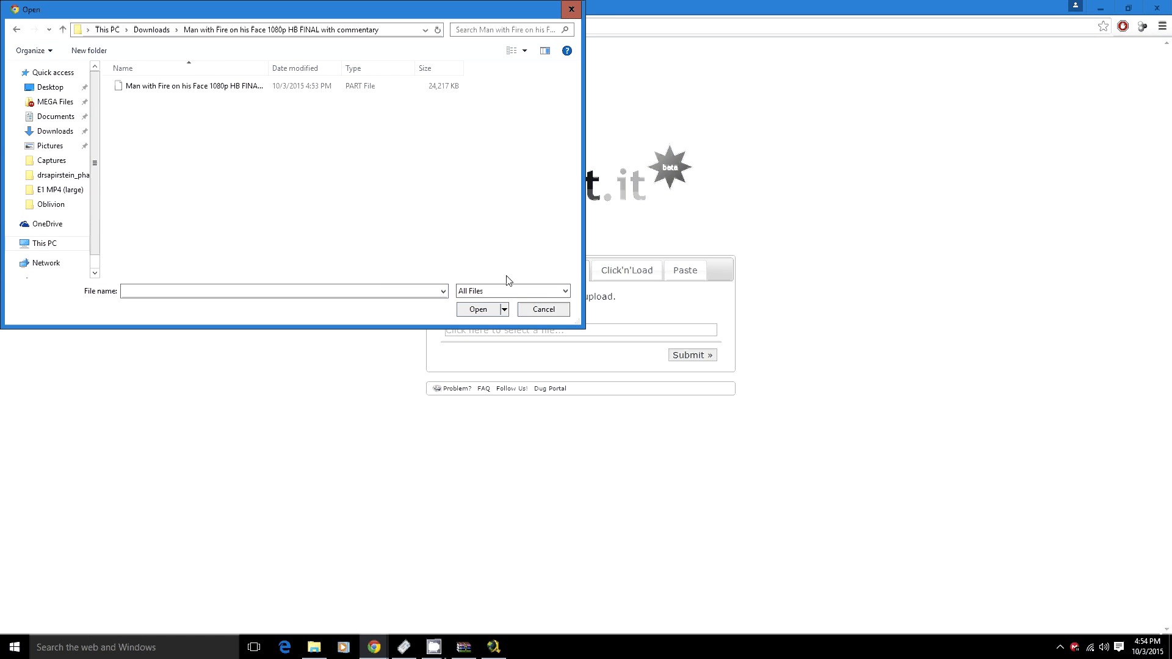
click(543, 309)
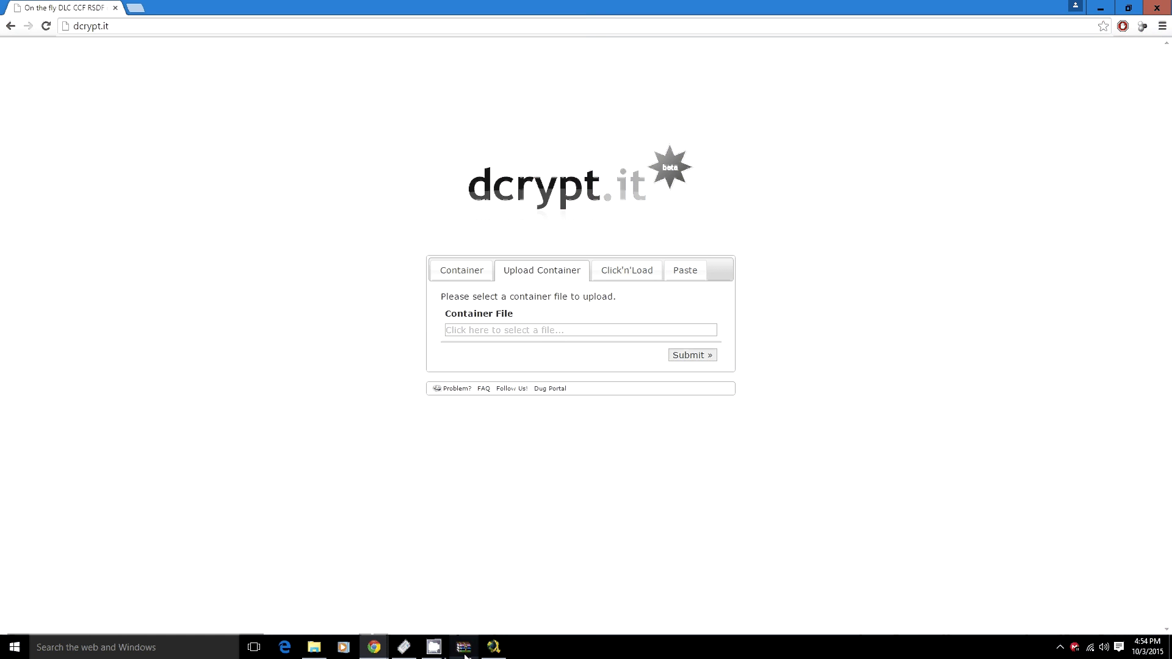
Extract the WinRAR archive into its default thecuddlyninja_manfireface folder, then minimize WinRAR.
mouse_move(465, 656)
click(465, 610)
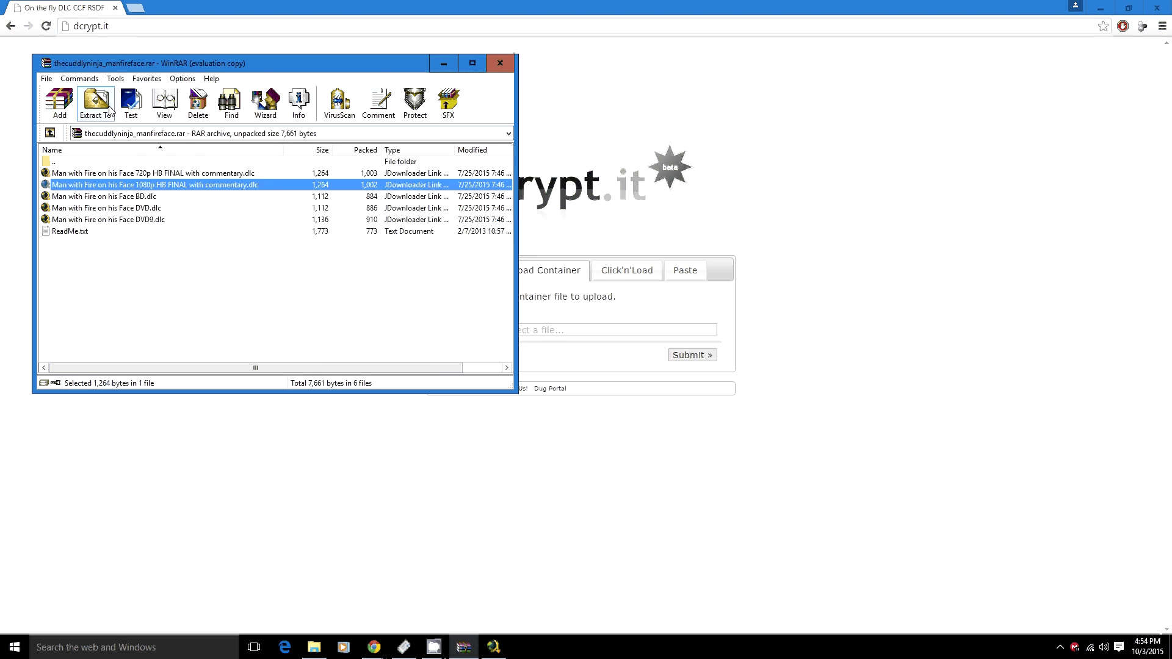
click(98, 110)
click(310, 353)
click(443, 63)
Pick the extracted 1080p .dlc from Downloads > thecuddlyninja_manfireface as dcrypt.it's container file.
click(595, 330)
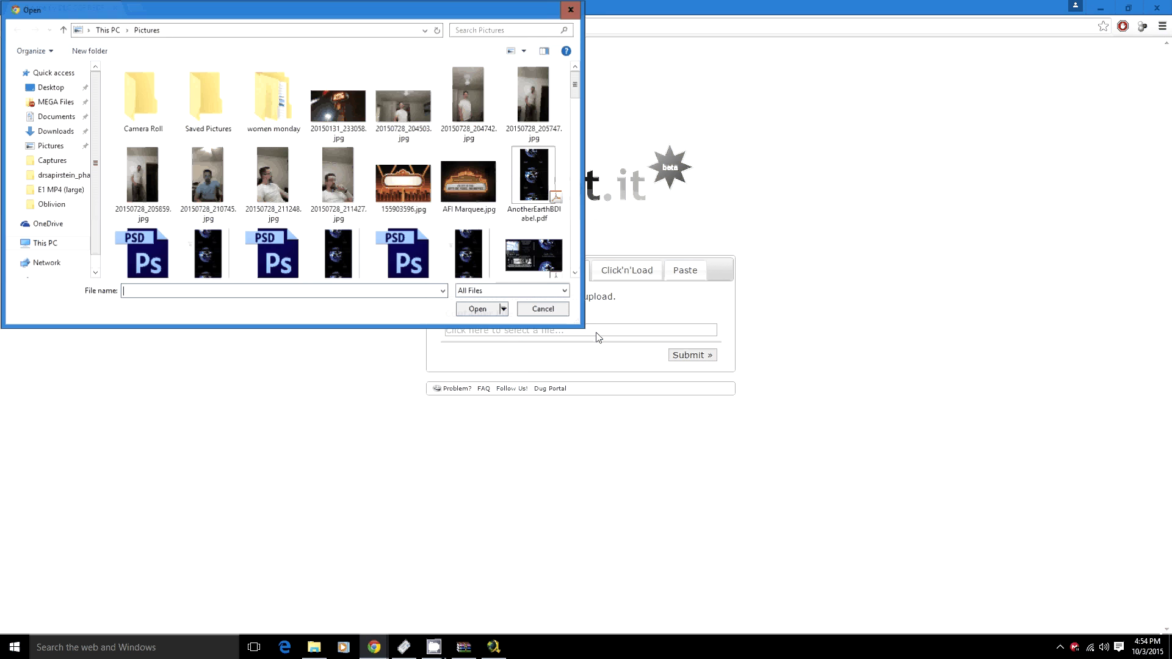
click(58, 117)
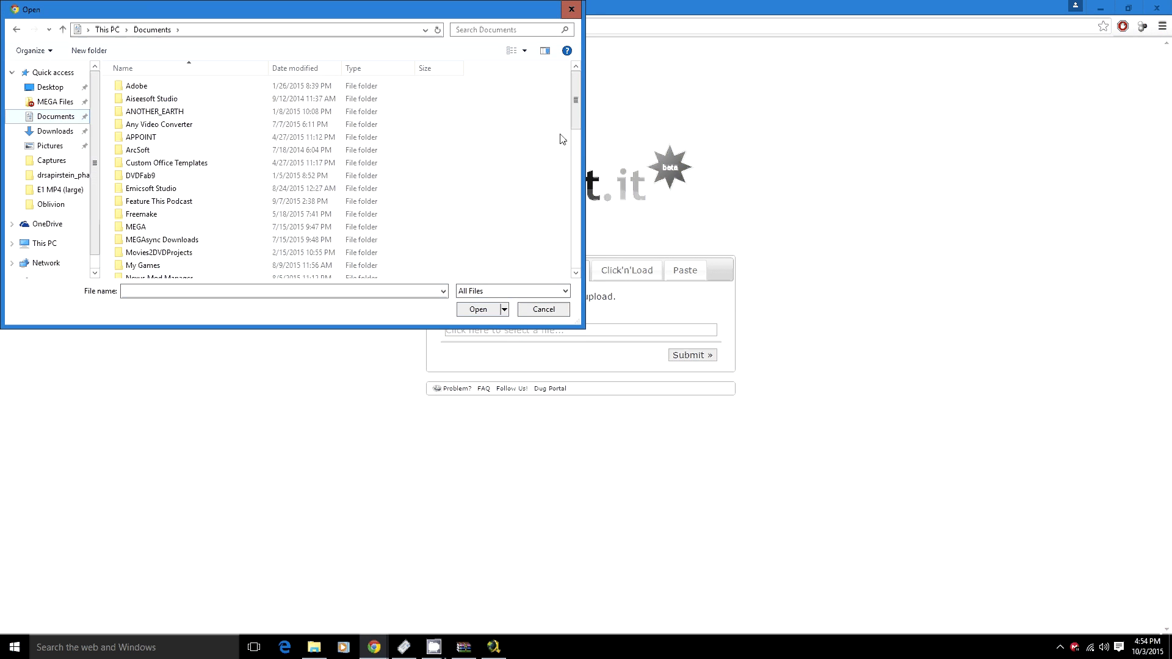
click(56, 131)
drag(577, 80, 577, 250)
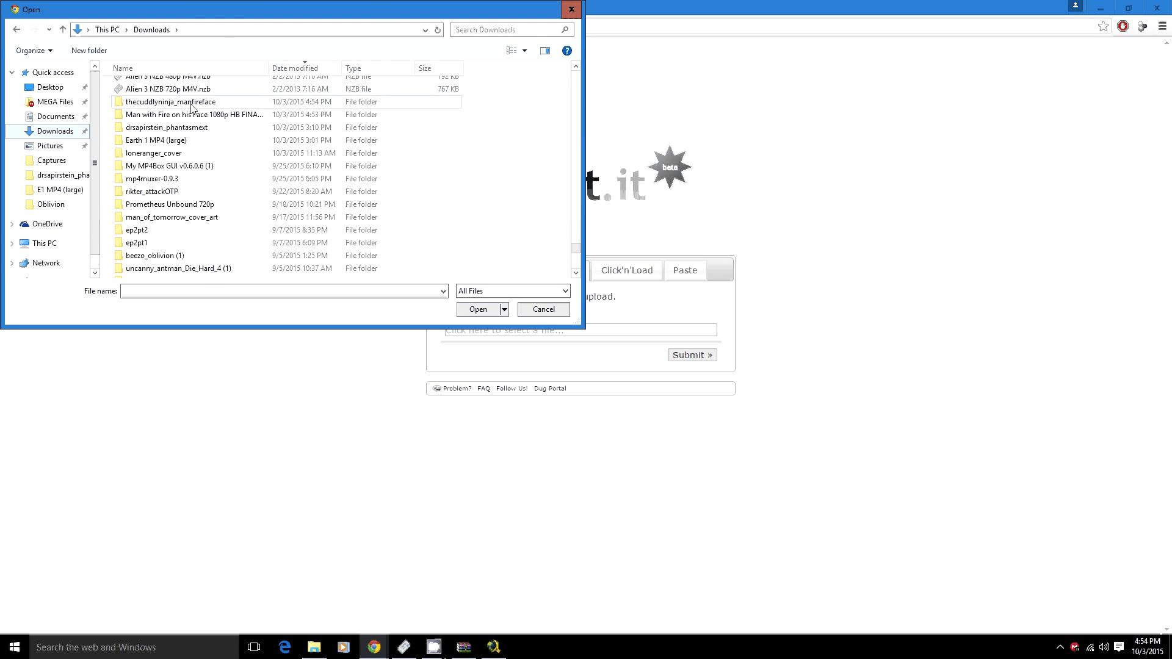
double_click(191, 108)
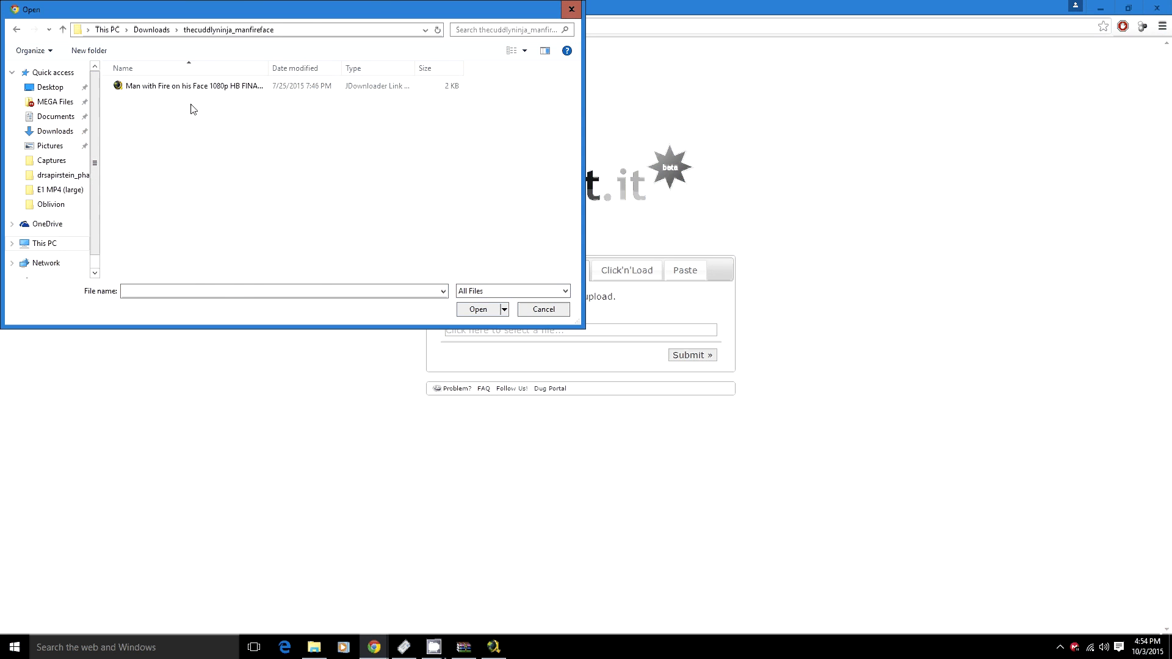
double_click(248, 88)
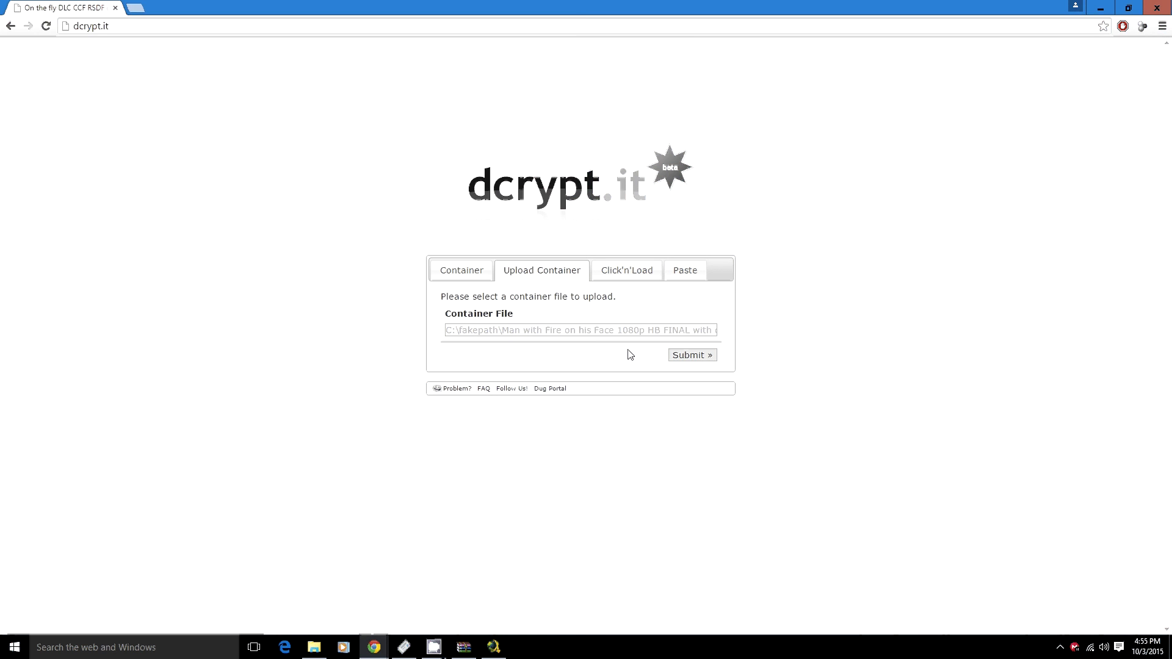
Decrypt the DLC on dcrypt.it and open the resulting mega.co.nz link in a new tab.
click(685, 357)
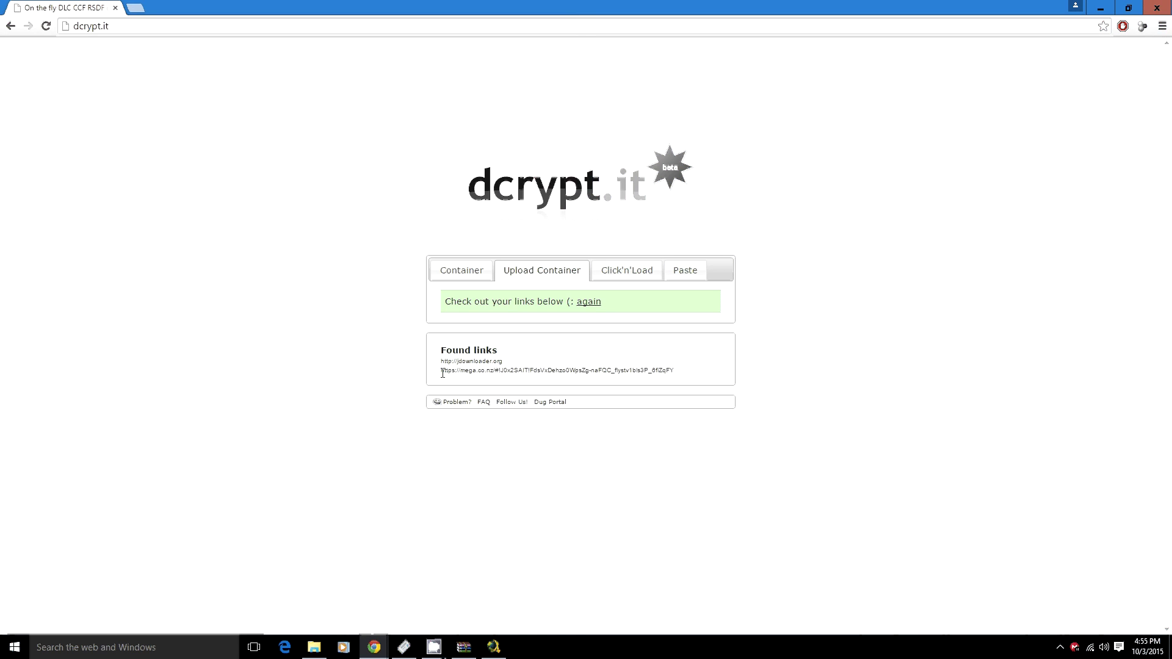
drag(442, 373, 686, 374)
key(ctrl+c)
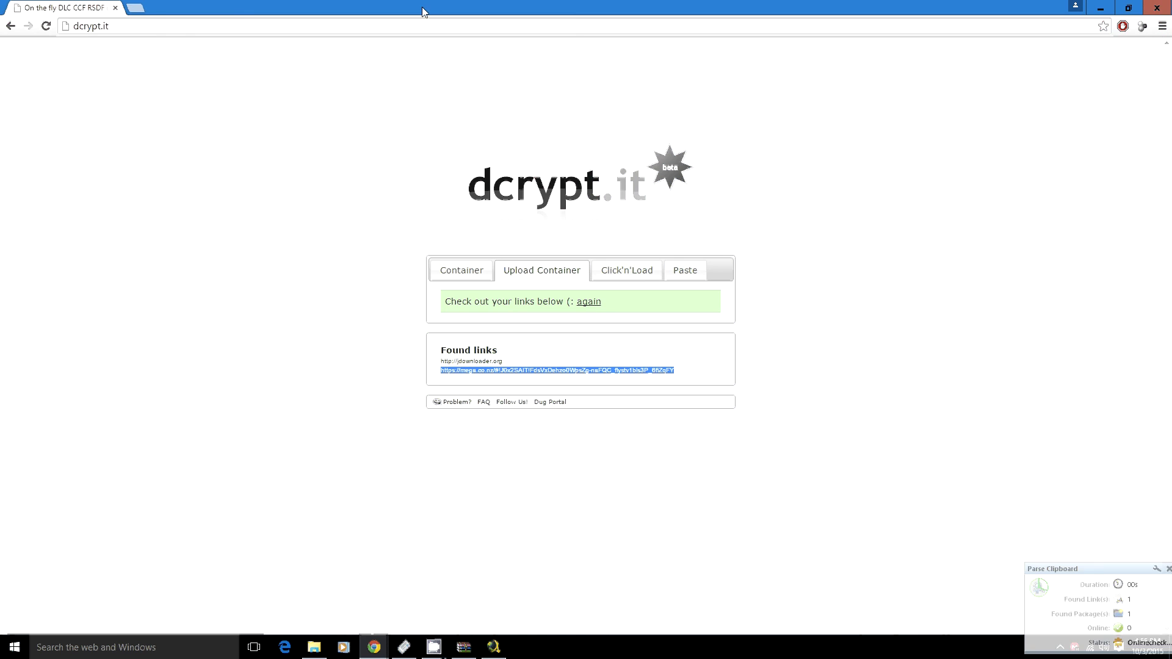
click(136, 8)
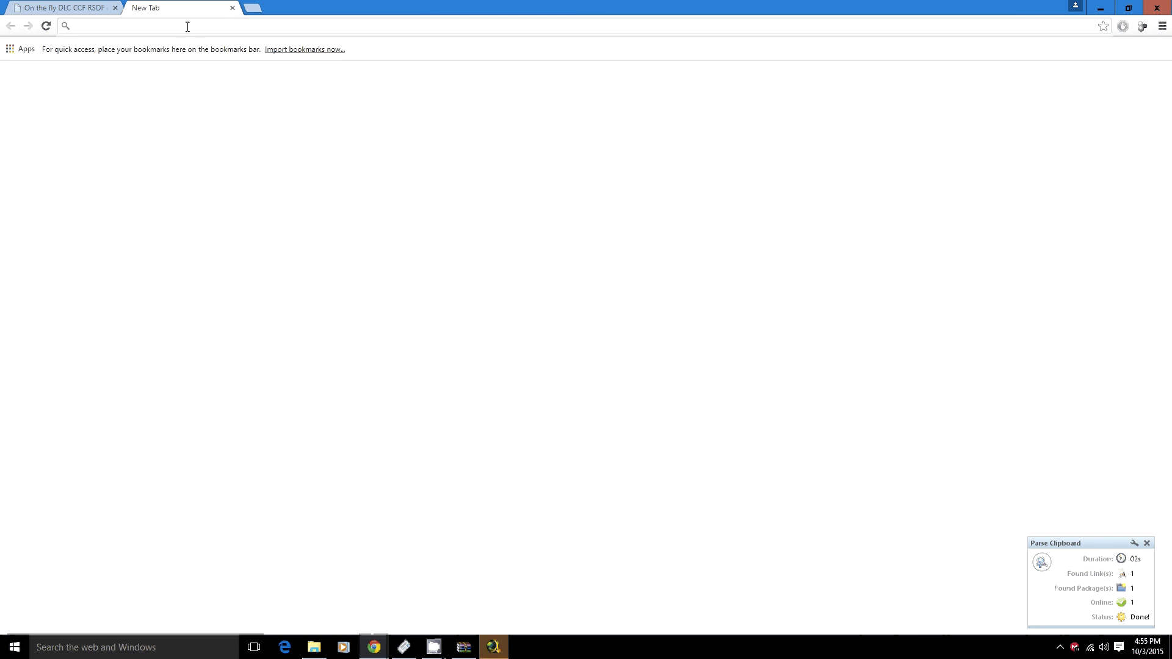
key(ctrl+v)
key(Return)
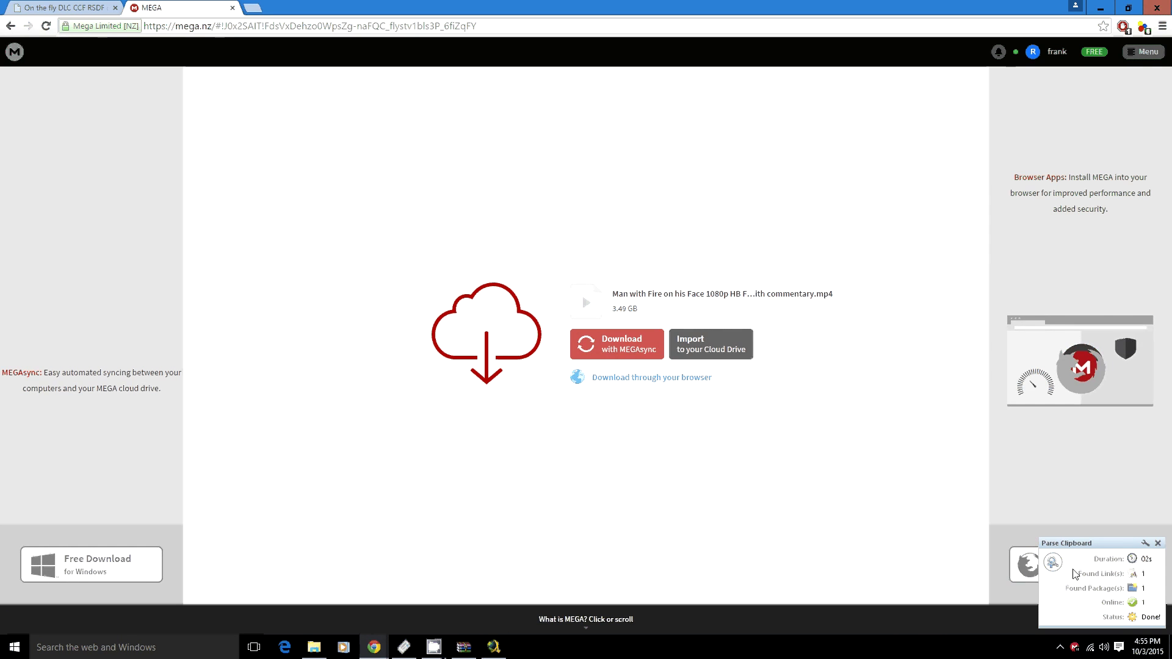
Dismiss the downloader's clipboard notification and close the MEGA and dcrypt.it tabs.
click(1155, 543)
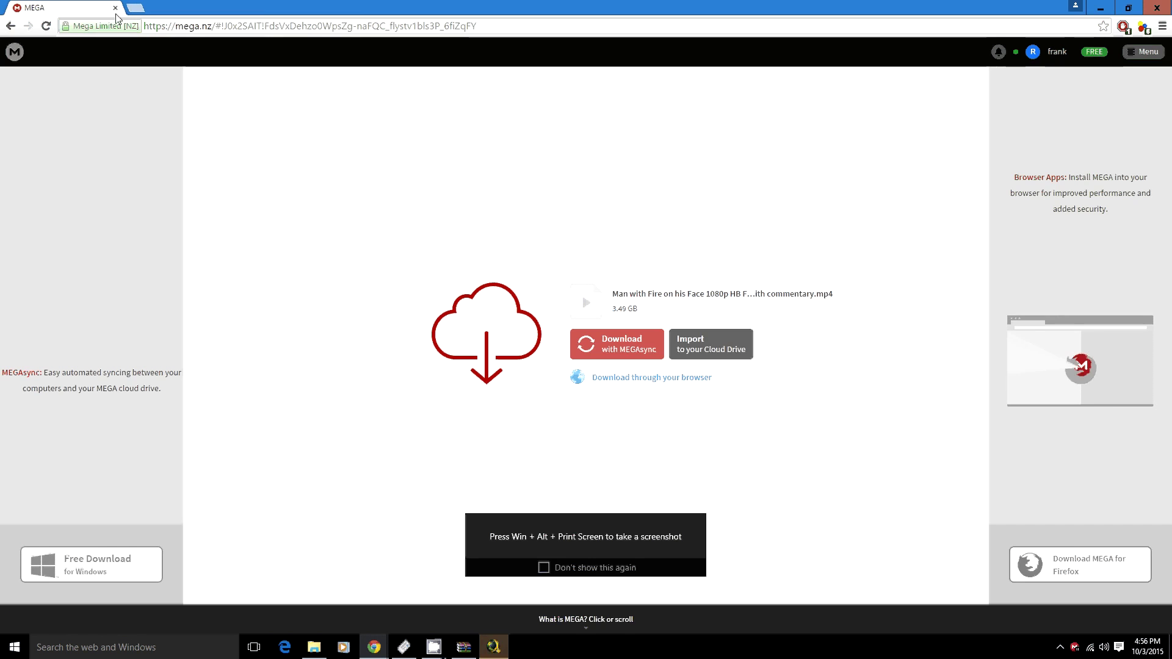
click(116, 8)
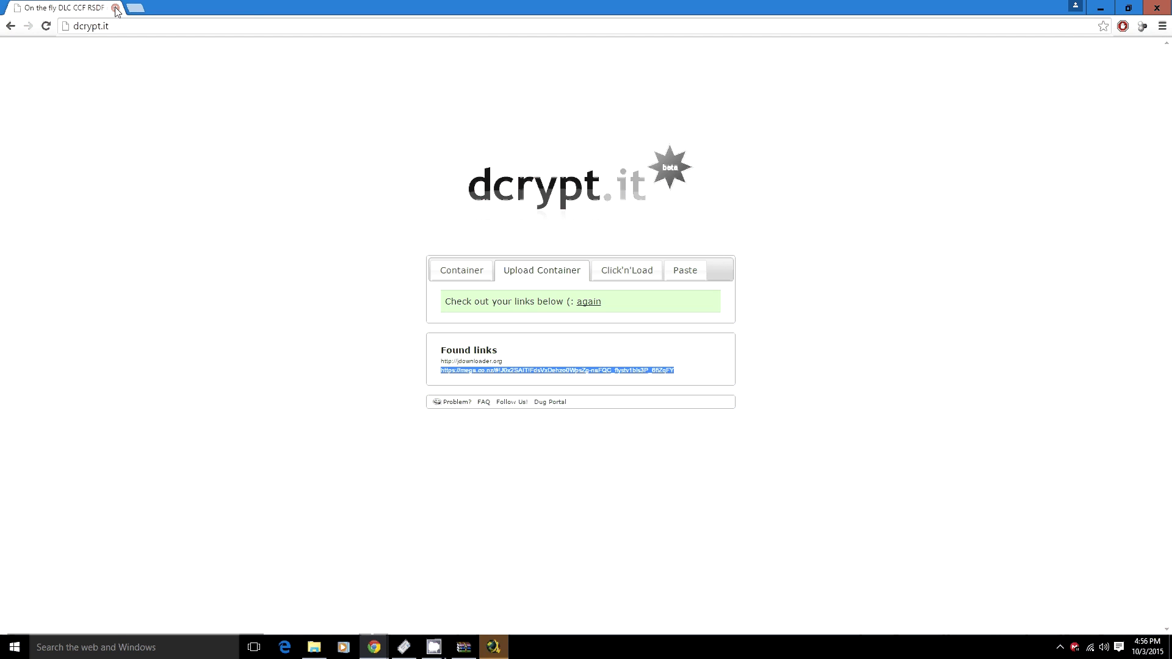
click(116, 8)
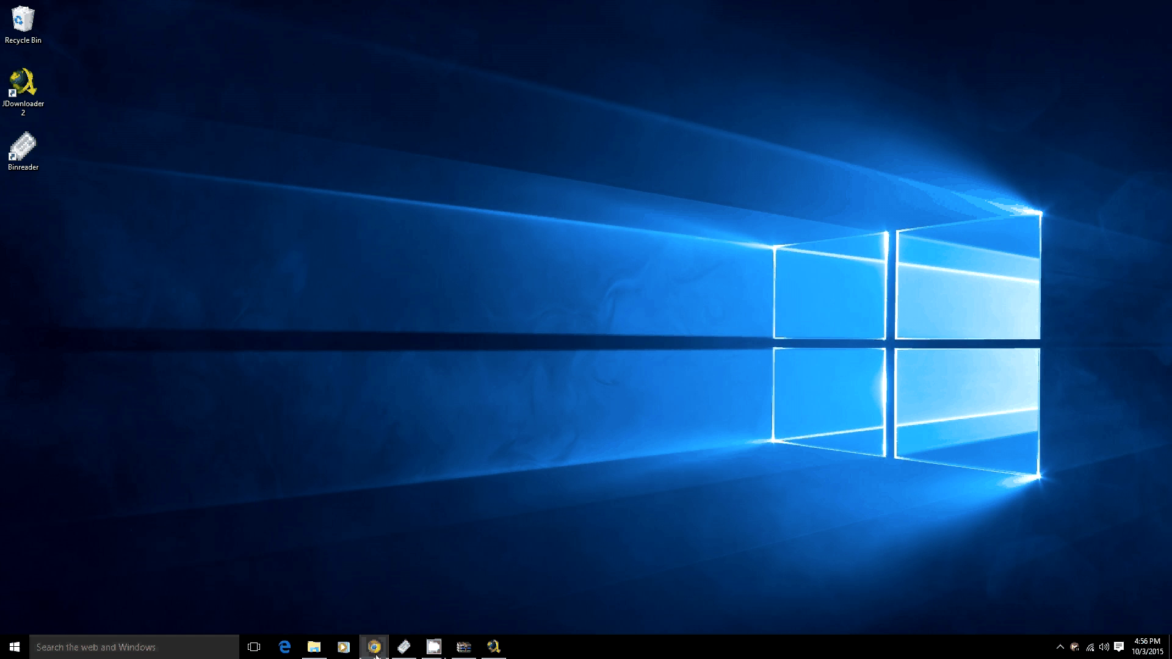
Bring the fanedit.info Fanedits list back and locate the Phantasm - The Extended Cut NZB row.
mouse_move(374, 647)
click(440, 595)
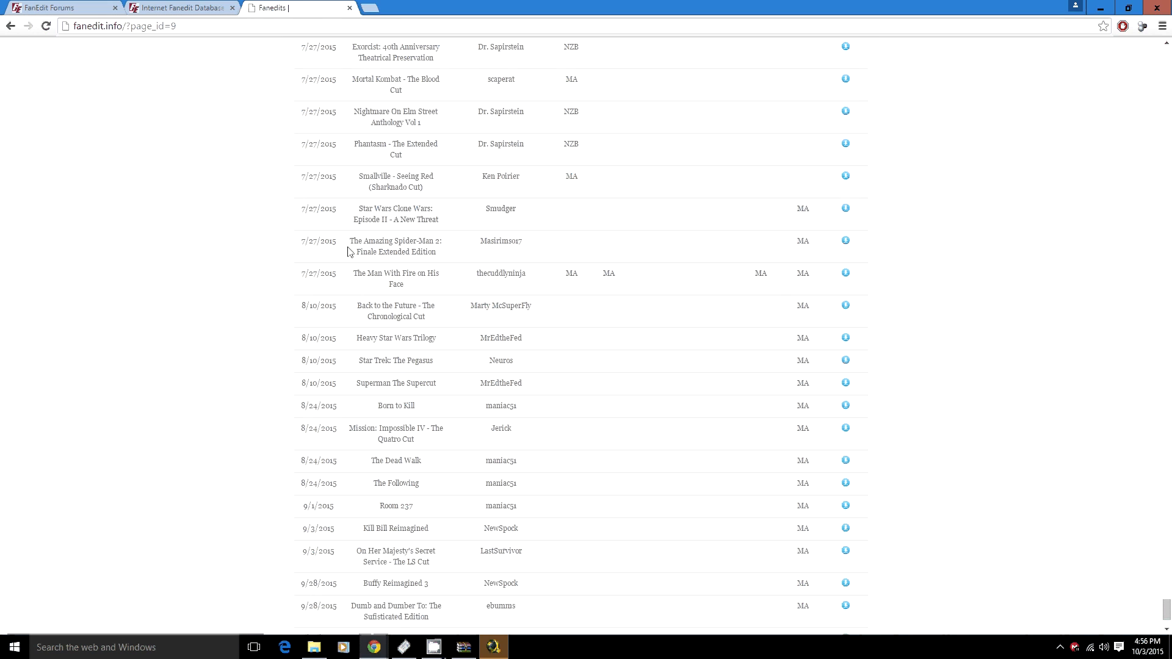
scroll(177, 94, up, 5)
click(144, 31)
click(505, 127)
scroll(751, 316, down, 7)
scroll(735, 324, up, 15)
scroll(712, 351, up, 8)
scroll(711, 342, down, 16)
scroll(711, 336, down, 10)
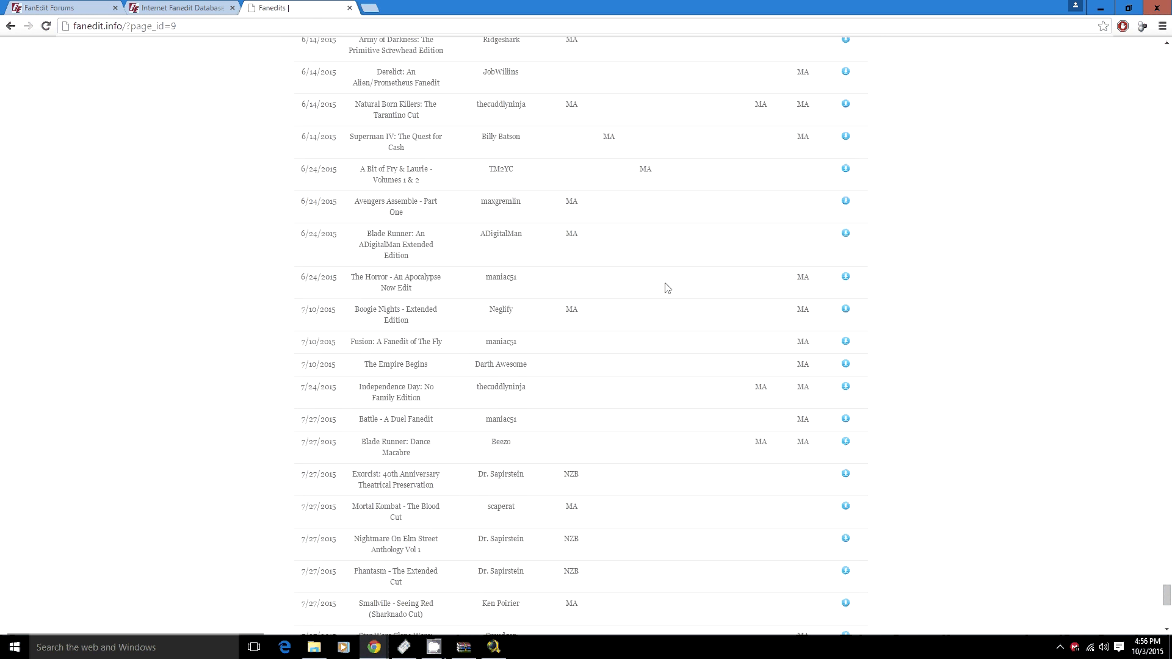
scroll(684, 354, down, 6)
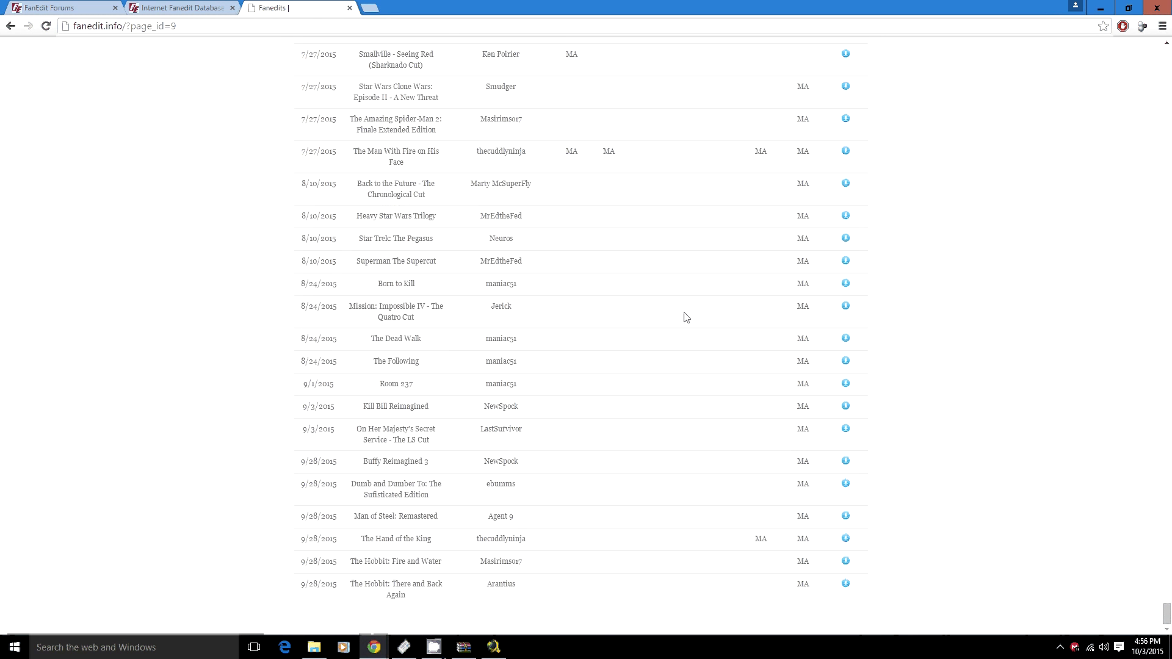
scroll(680, 369, up, 4)
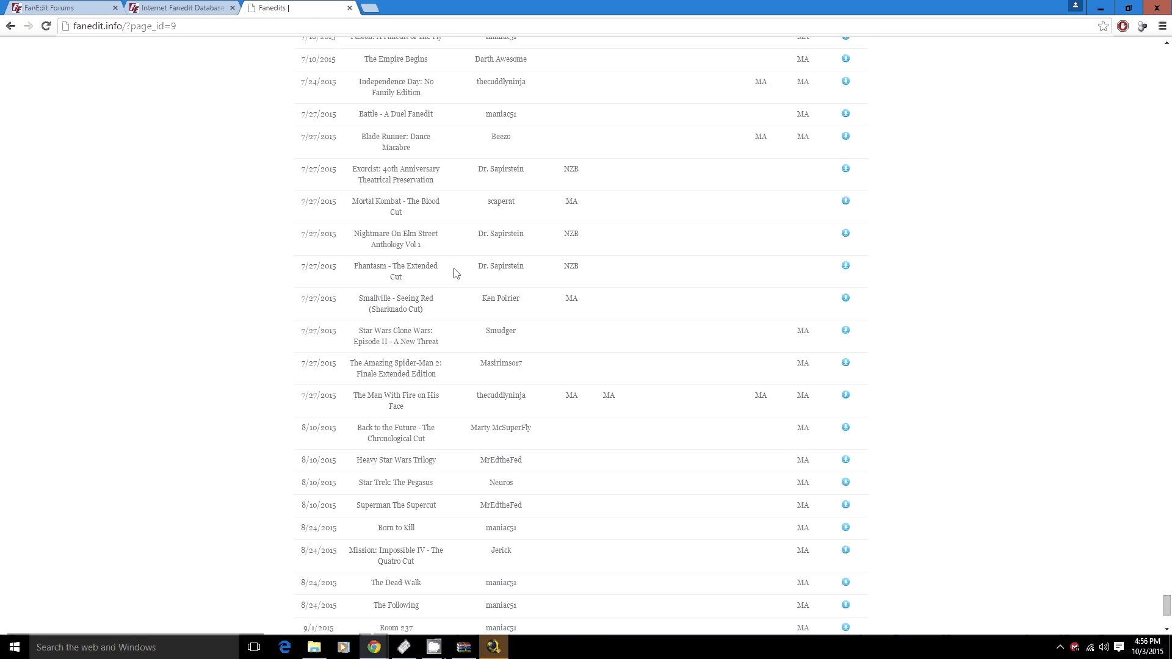
double_click(571, 267)
click(571, 266)
Download the Phantasm NZB archive and extract it with WinRAR into the suggested Downloads folder.
double_click(571, 266)
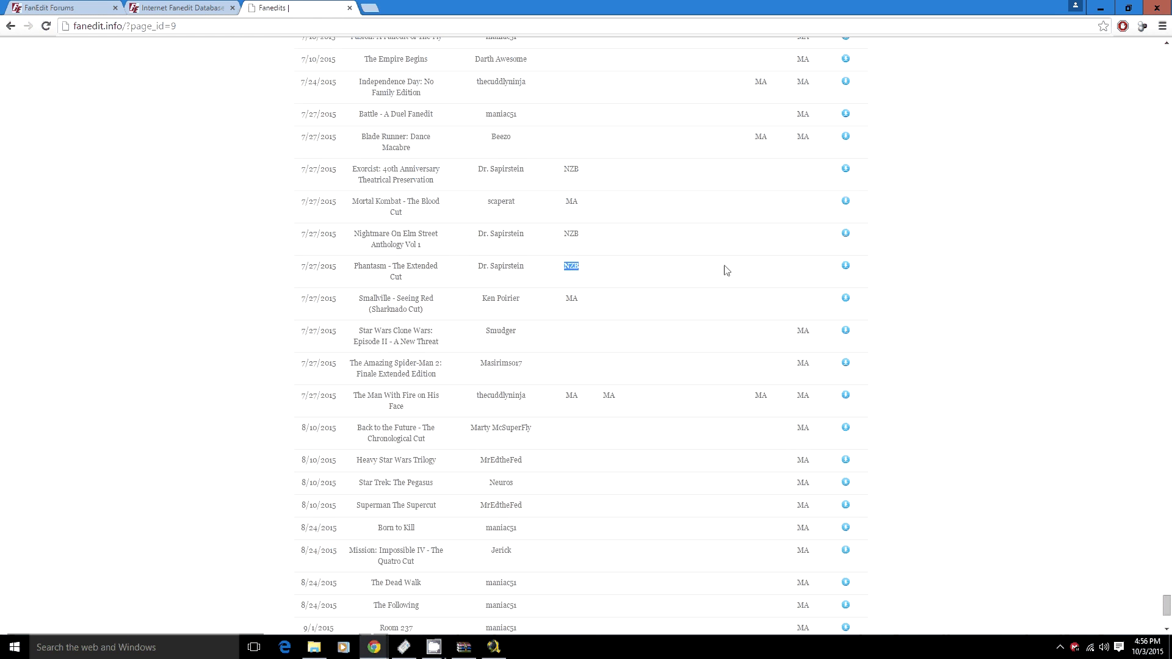
click(572, 266)
click(846, 268)
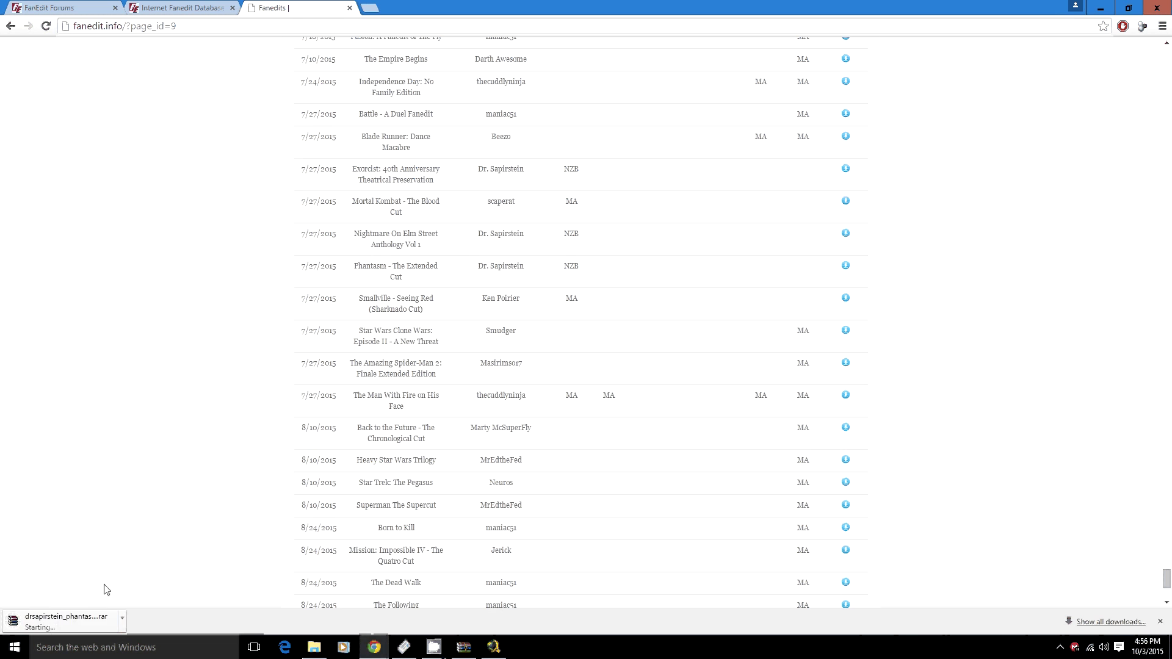
click(67, 623)
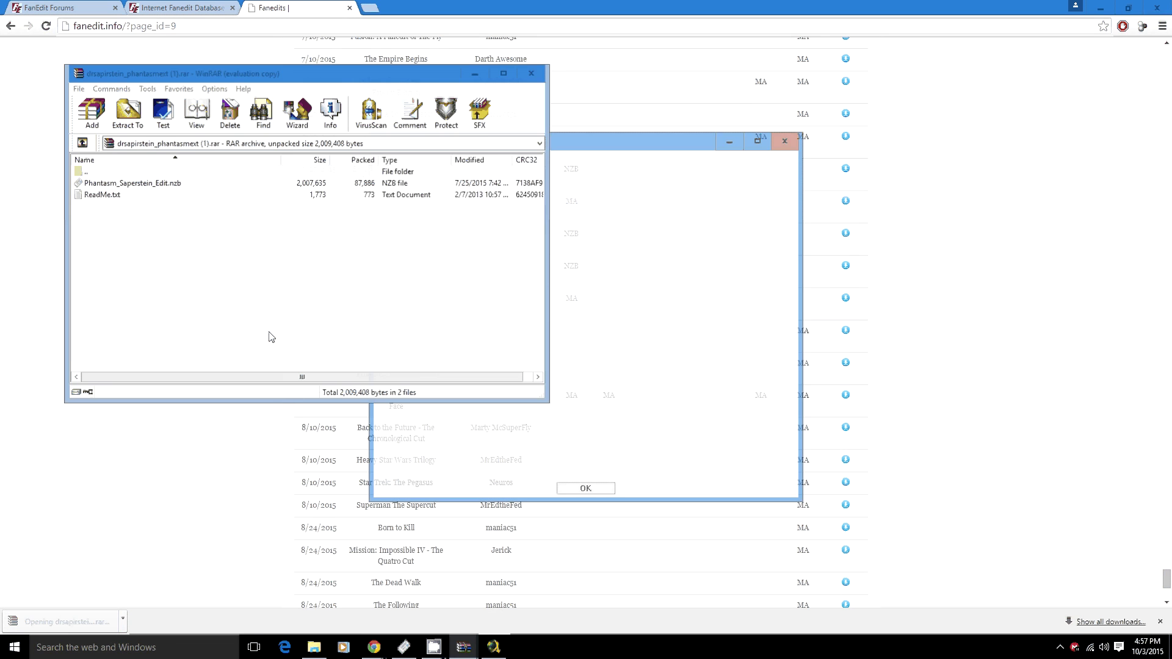
click(336, 132)
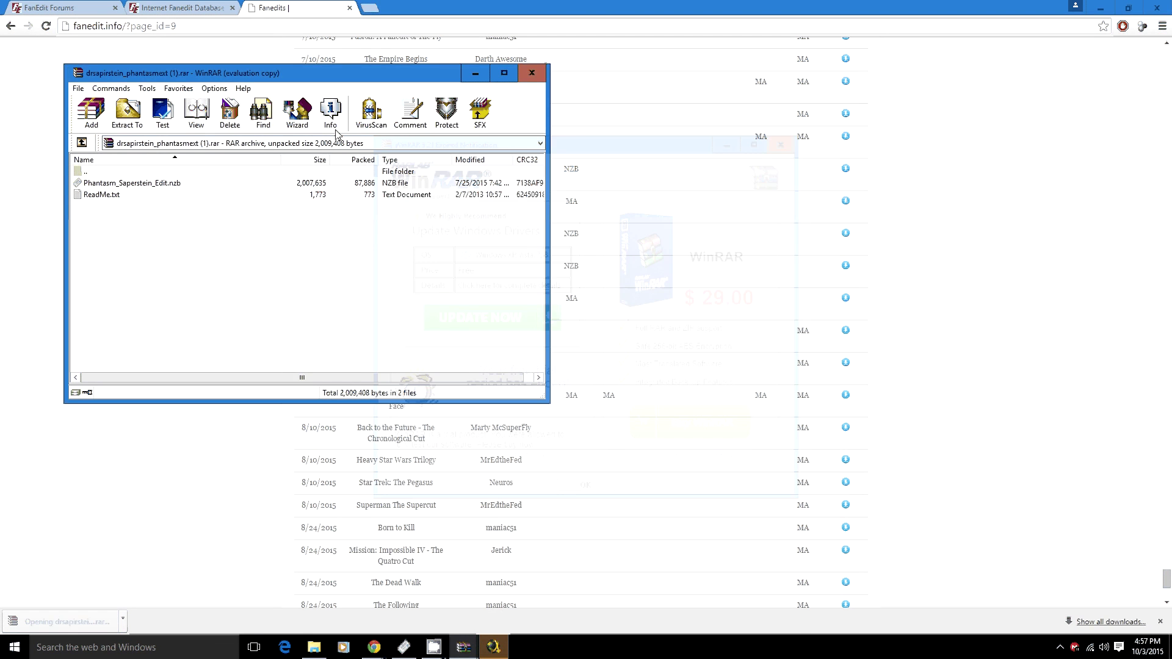
key(alt+e)
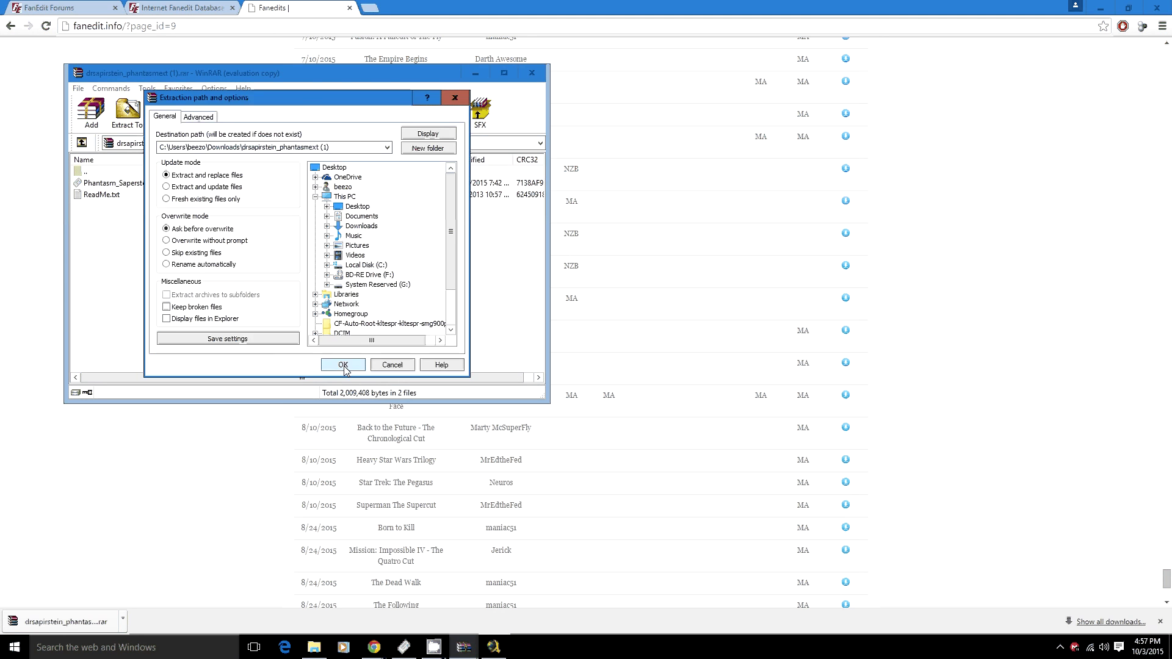
click(343, 365)
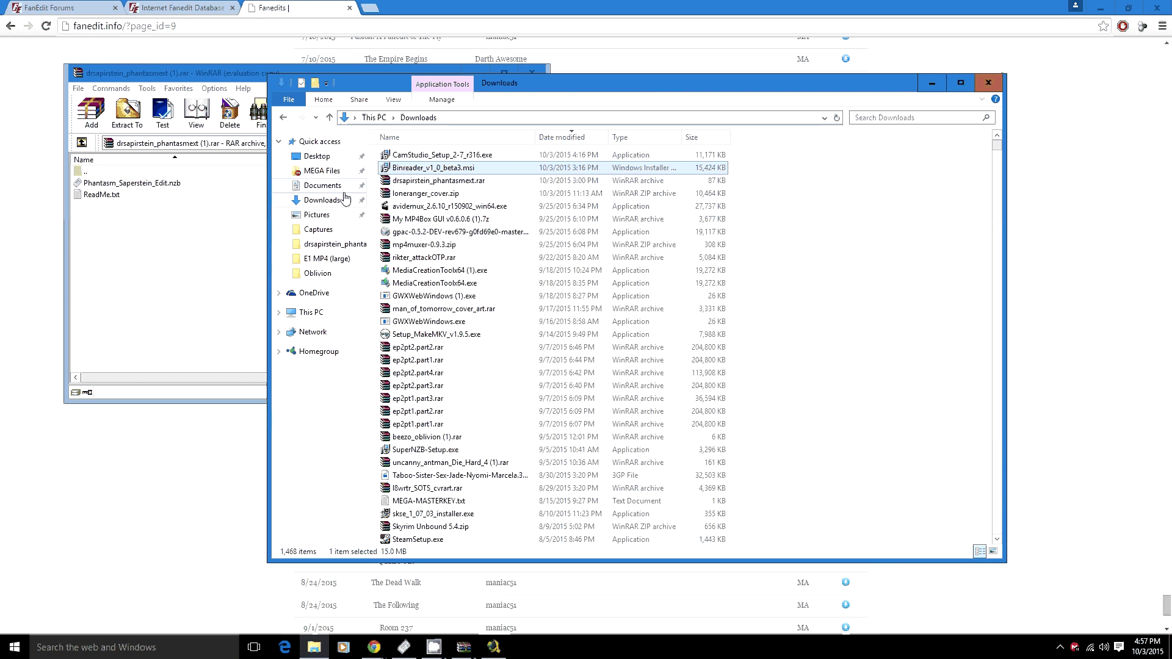
Open the drsapirstein_phantasmext (1) folder from Downloads in File Explorer.
drag(997, 145, 1010, 498)
click(479, 361)
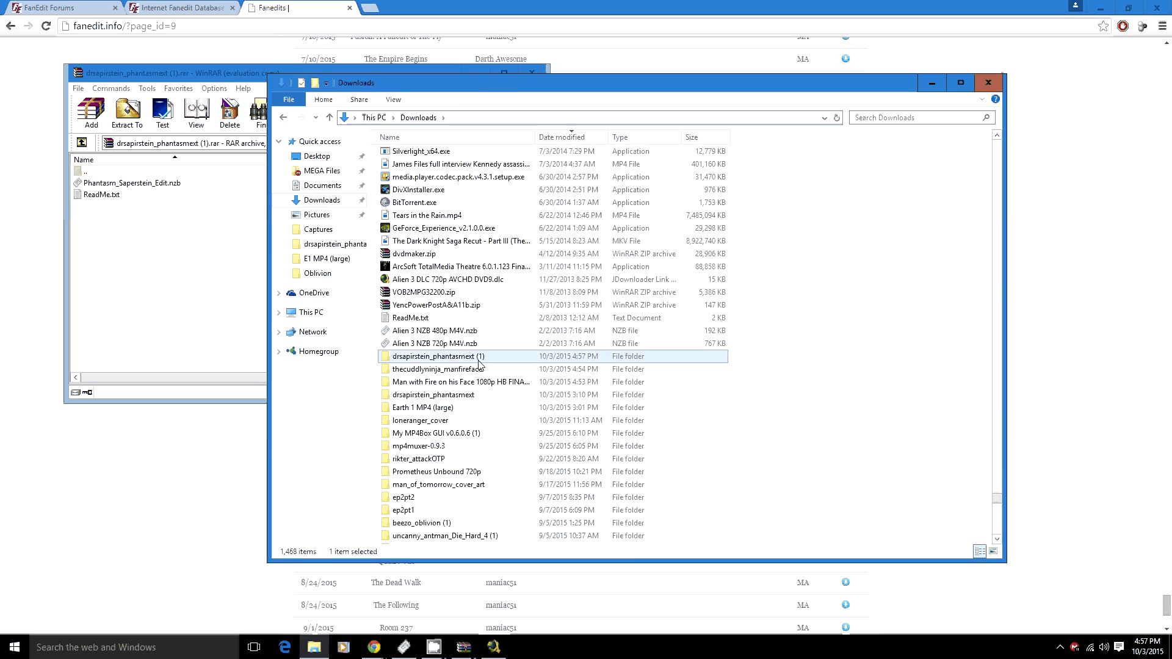
double_click(479, 358)
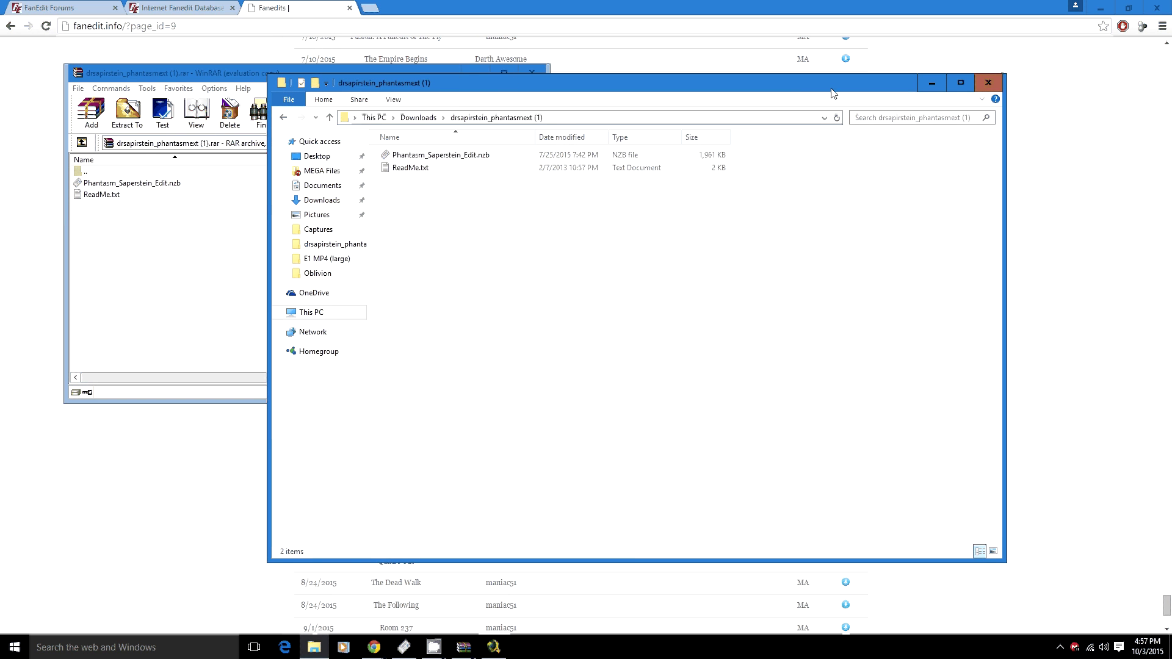
drag(831, 85, 857, 90)
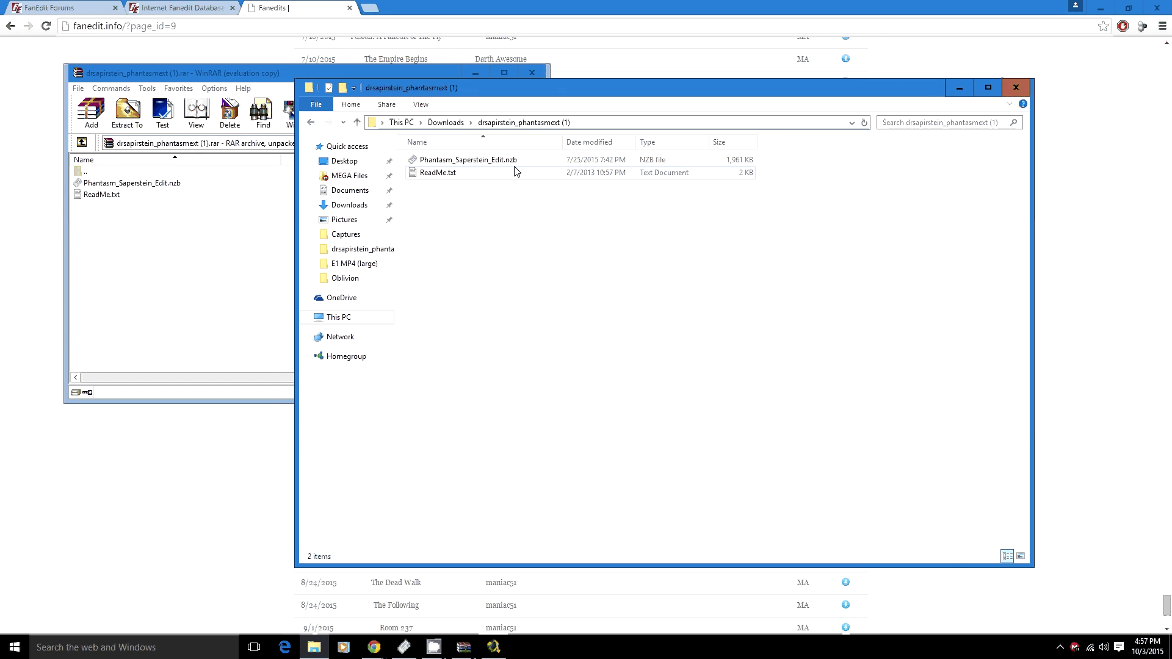
Minimize WinRAR and Chrome and reposition the folder window over the desktop.
click(427, 70)
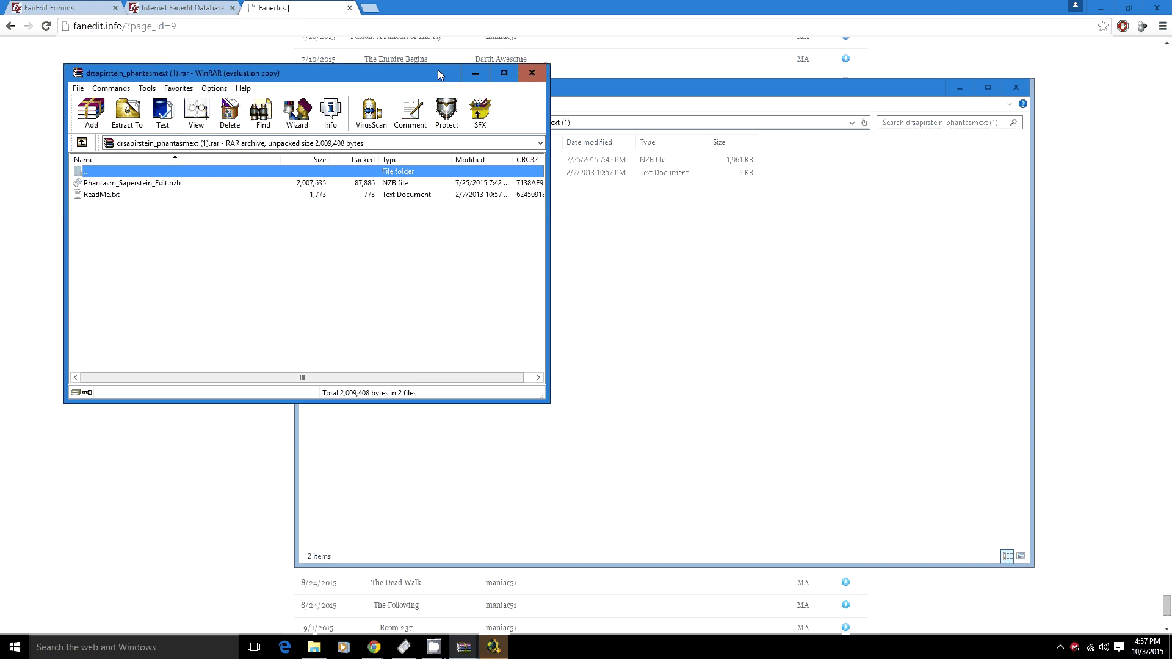
click(475, 73)
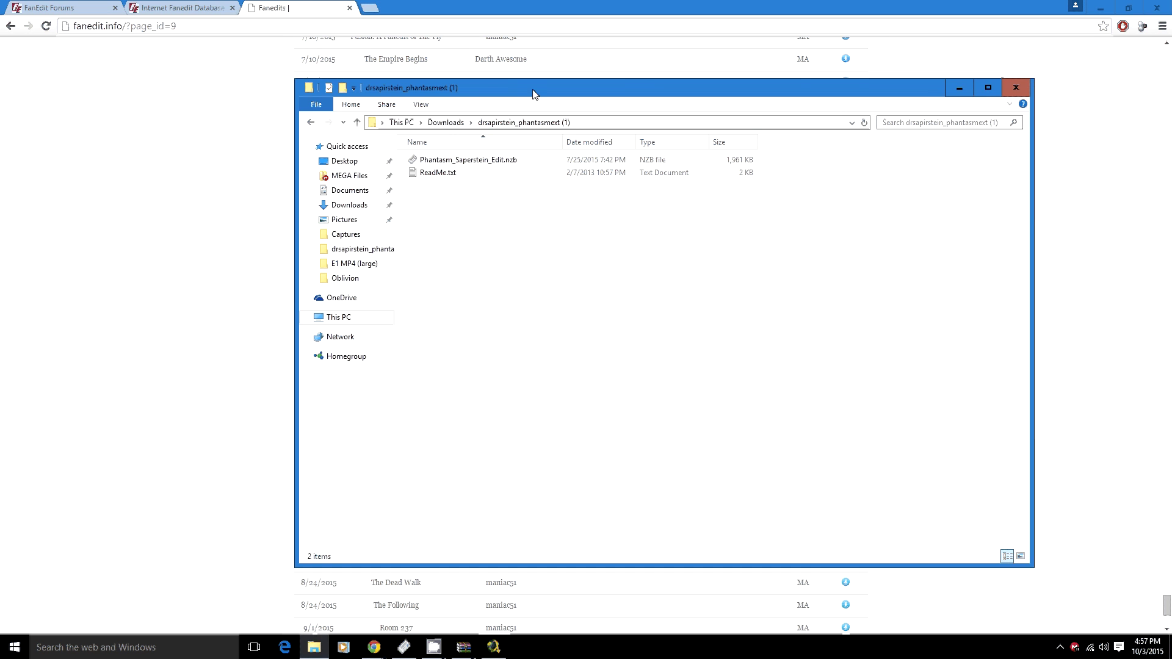
drag(525, 88, 497, 71)
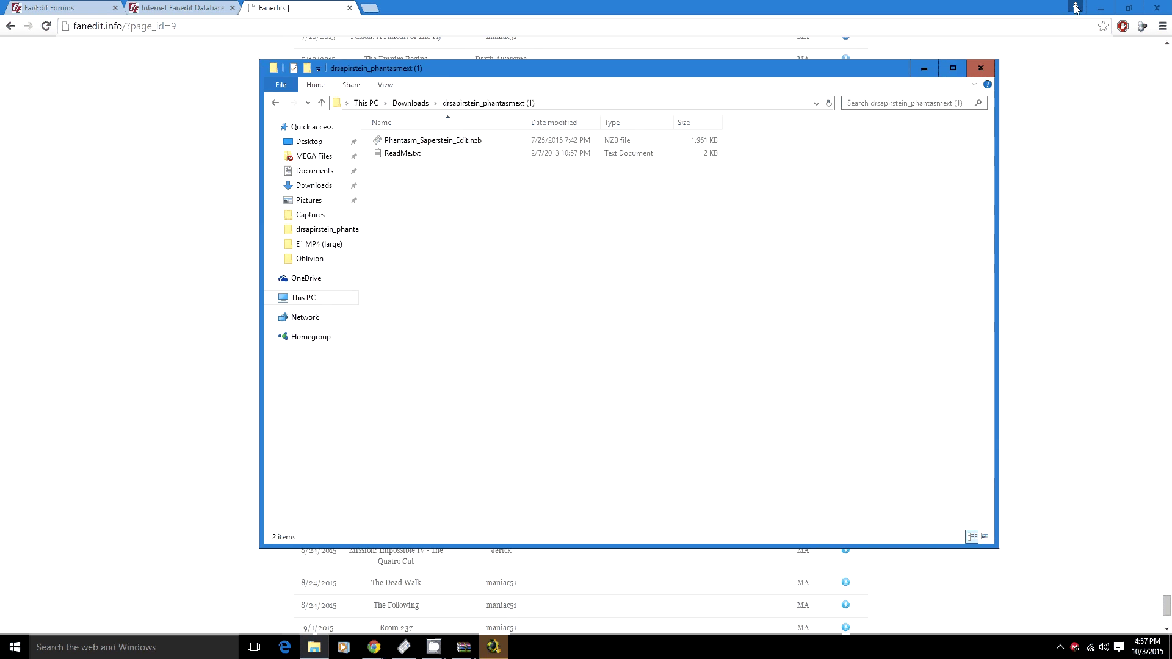
click(1038, 8)
click(1101, 7)
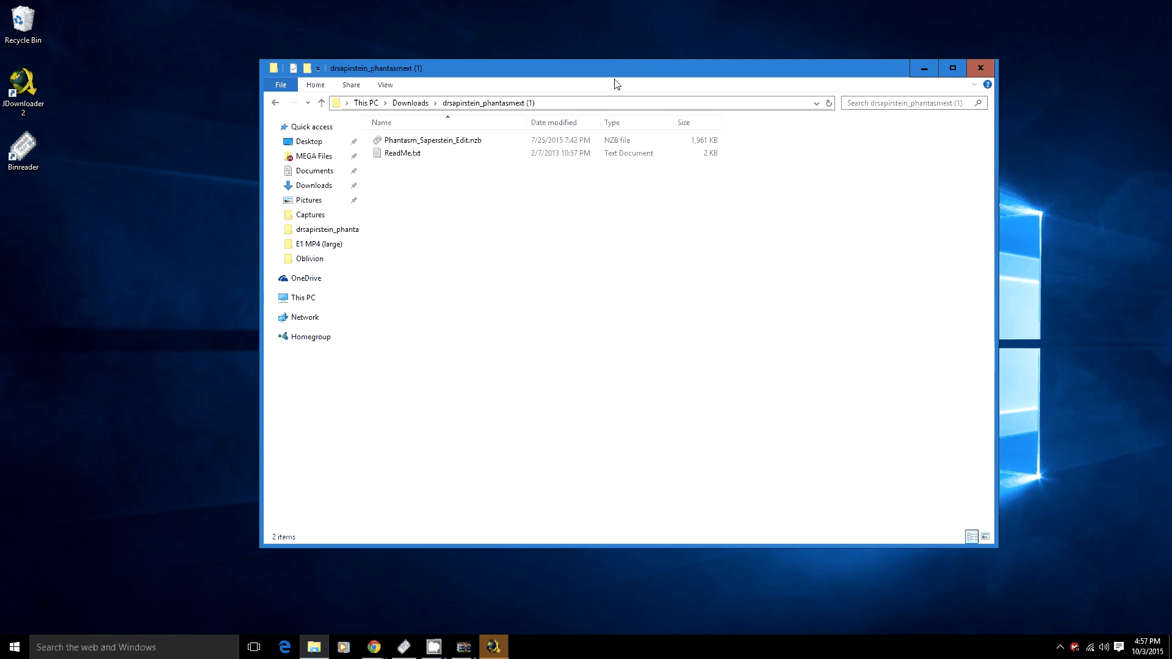
Launch Binreader, remove the old Phantasm_Saperstein_Edit2 download, and enlarge its window.
click(924, 68)
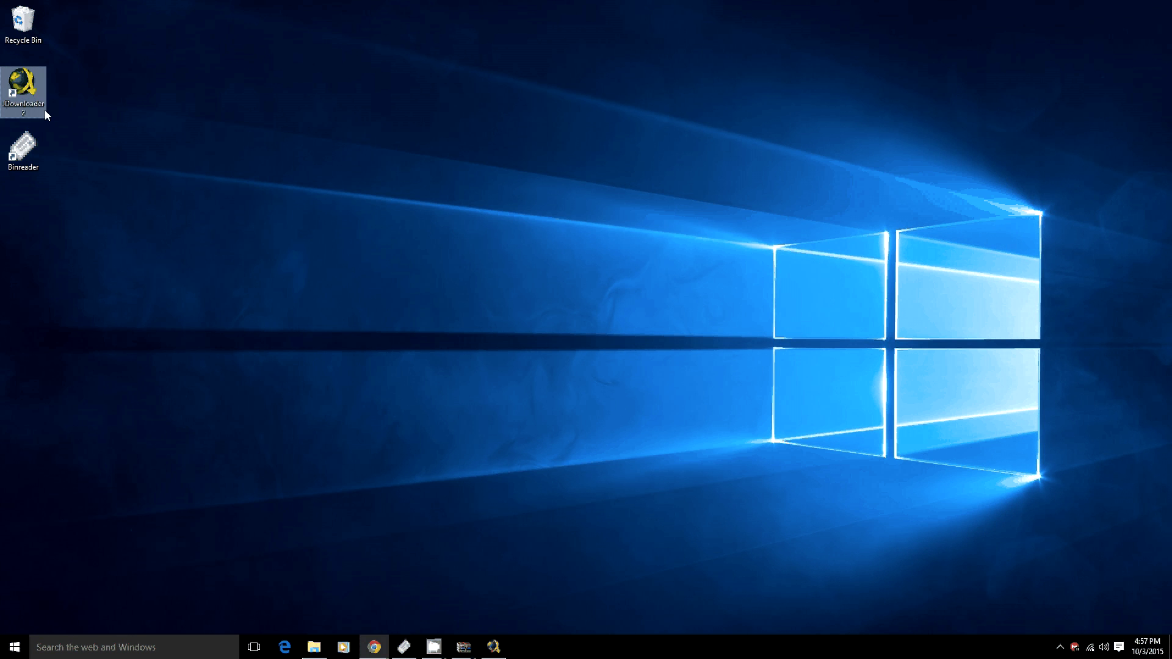
click(34, 135)
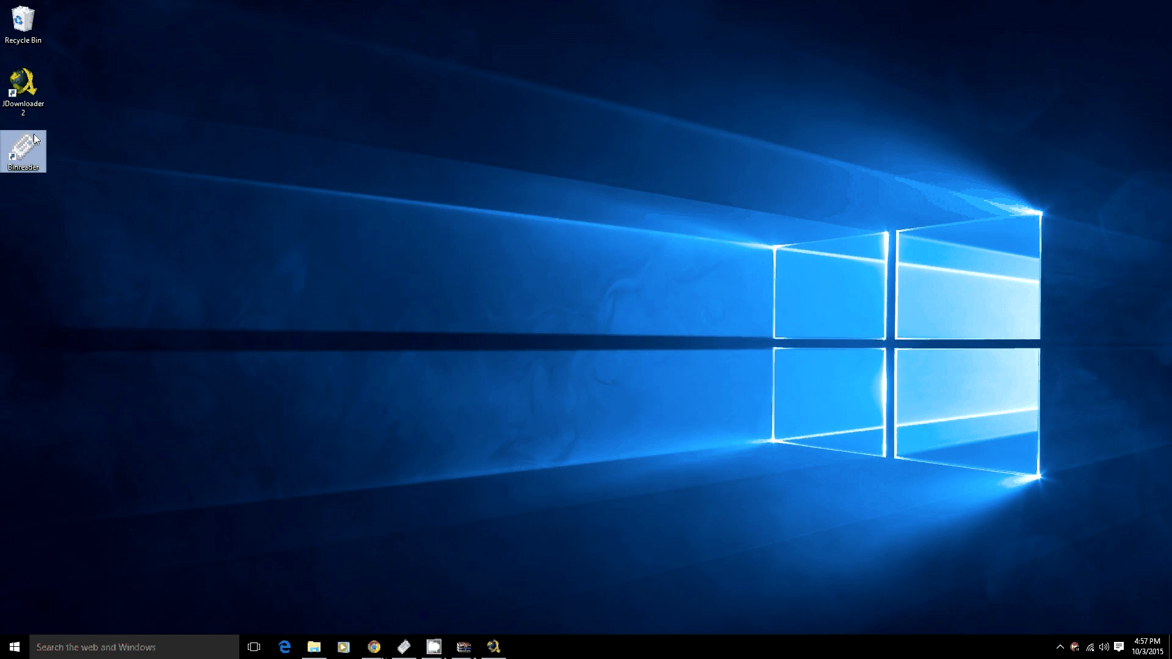
double_click(34, 135)
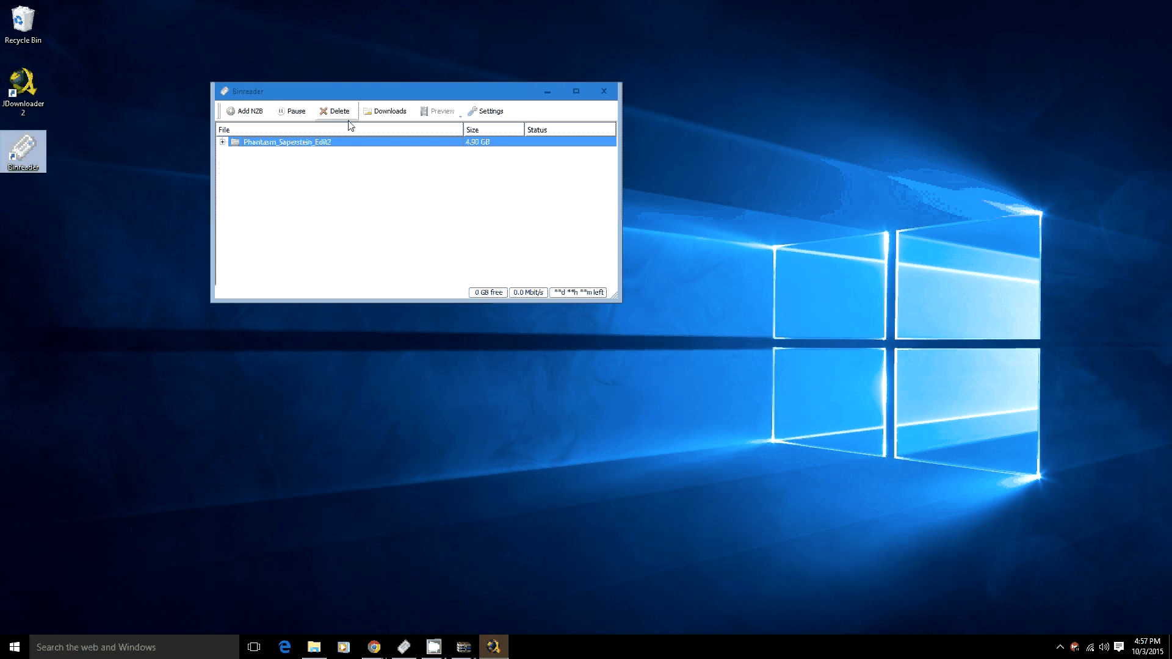
click(334, 113)
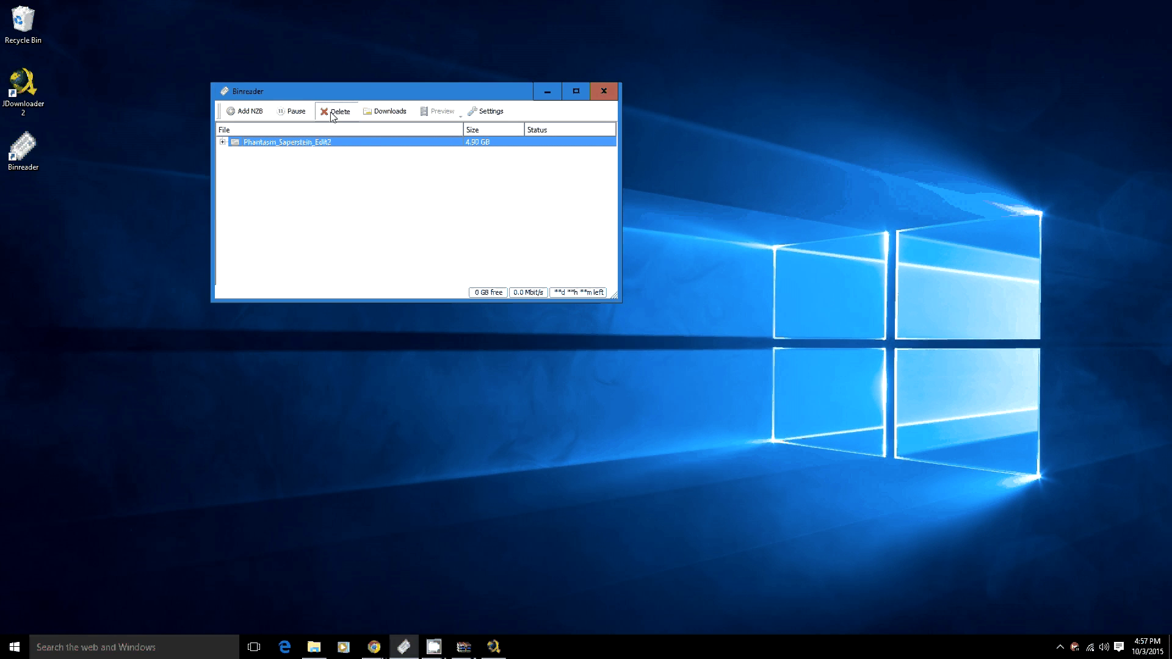
click(646, 259)
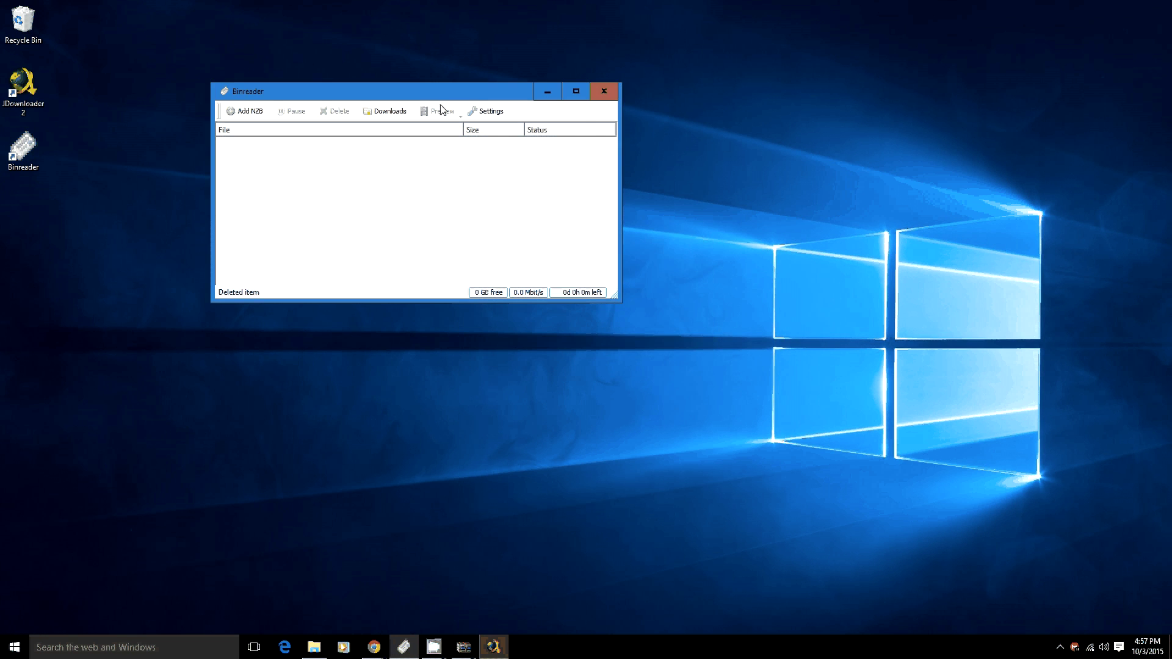
drag(443, 92, 406, 90)
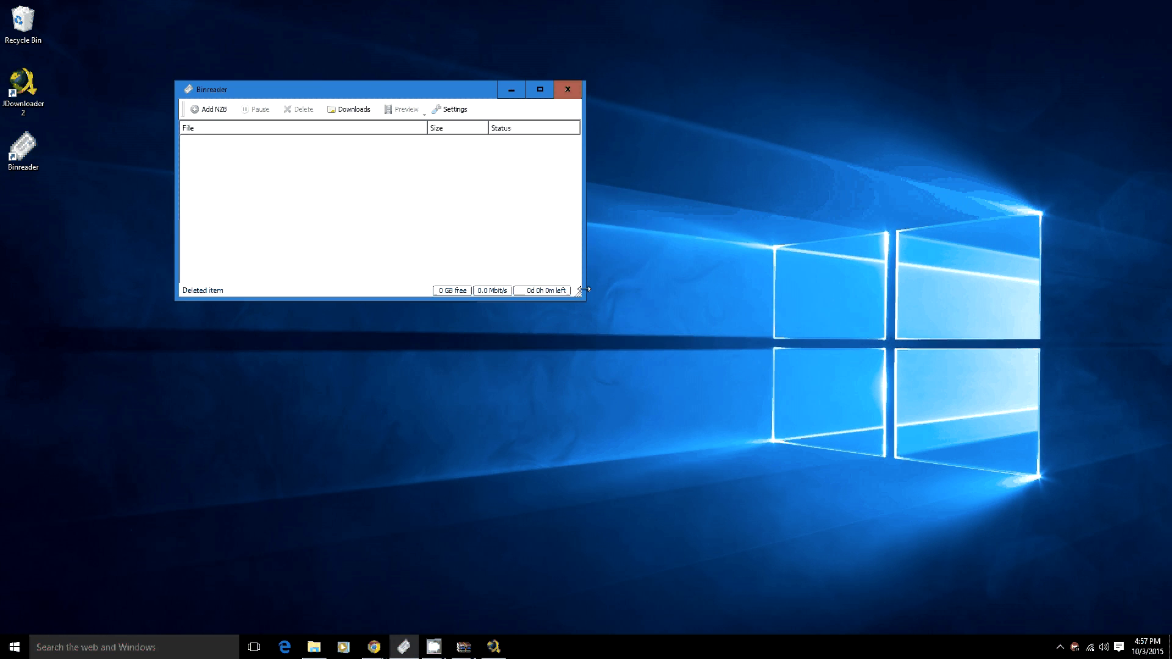
drag(585, 289, 730, 444)
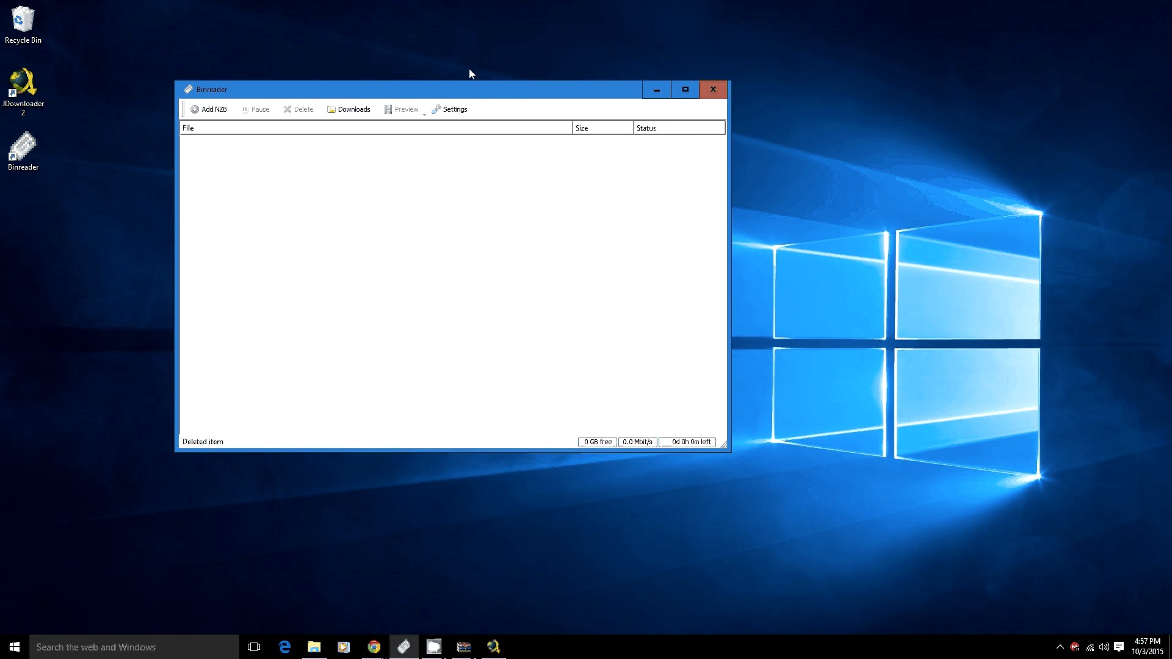
drag(479, 93, 501, 99)
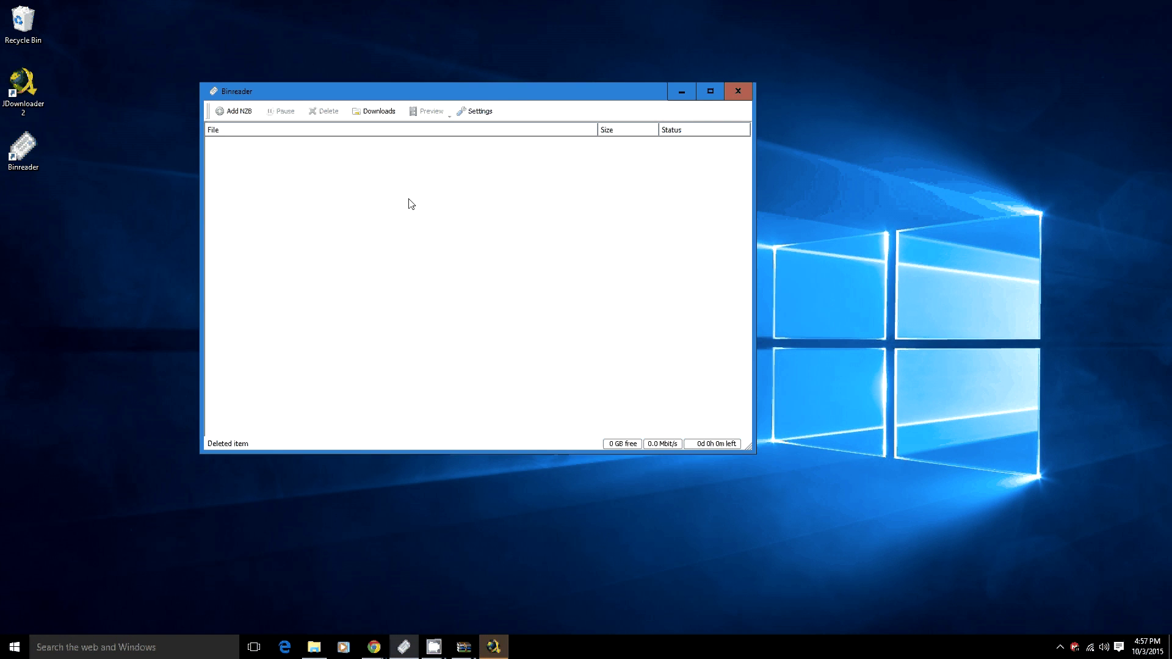
Exit JDownloader completely and nudge the Binreader window down and right.
click(493, 646)
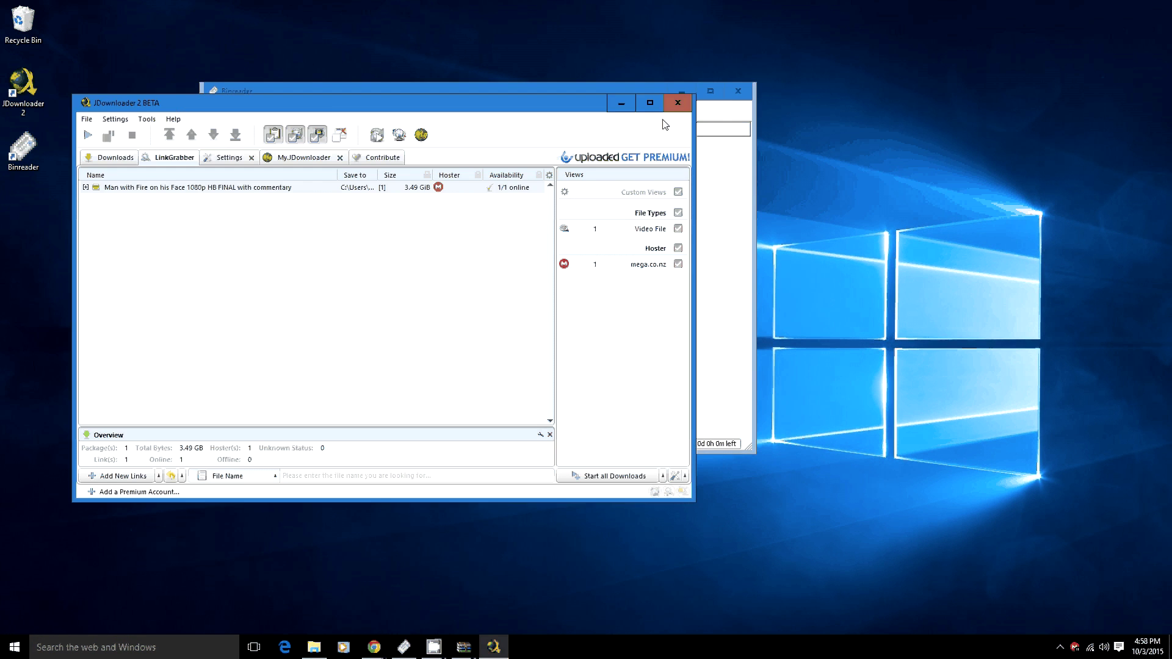
click(677, 103)
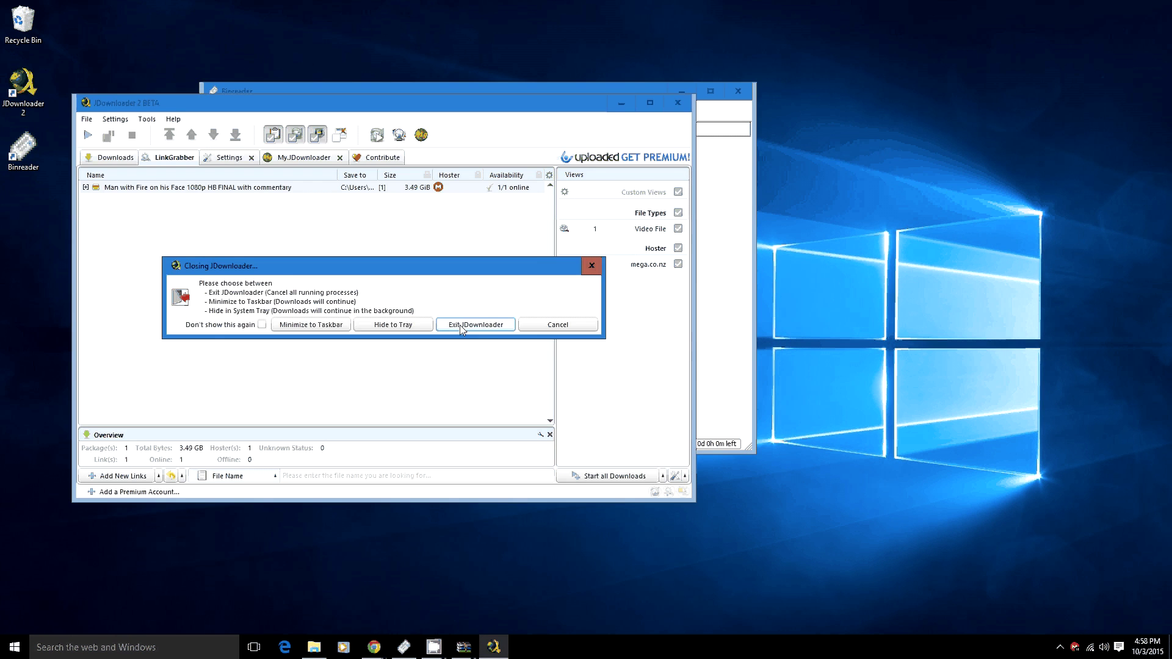
click(485, 330)
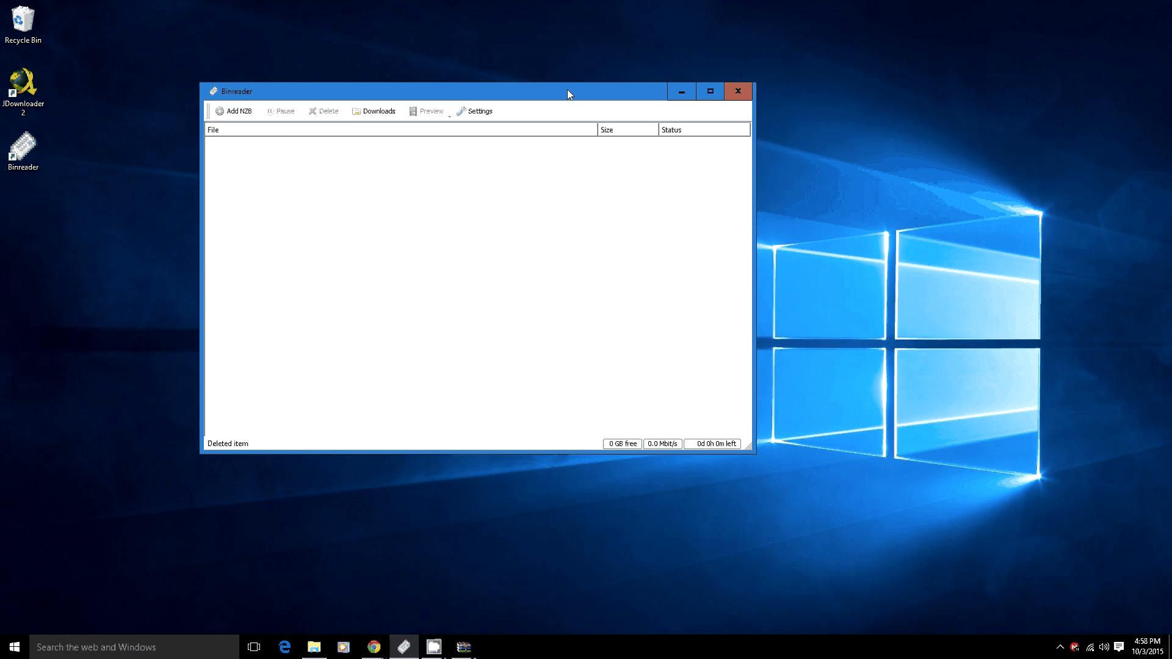
drag(567, 89, 624, 112)
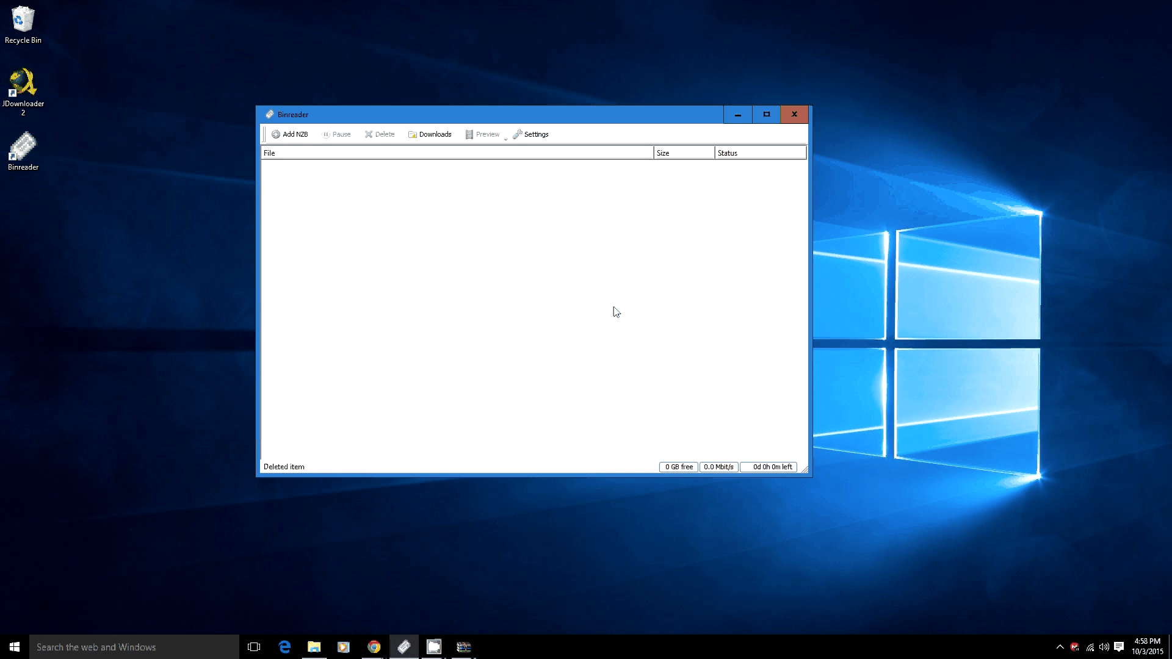
Add the Phantasm NZB from Downloads > drsapirstein_phantasmext (1) to Binreader's download list.
click(302, 139)
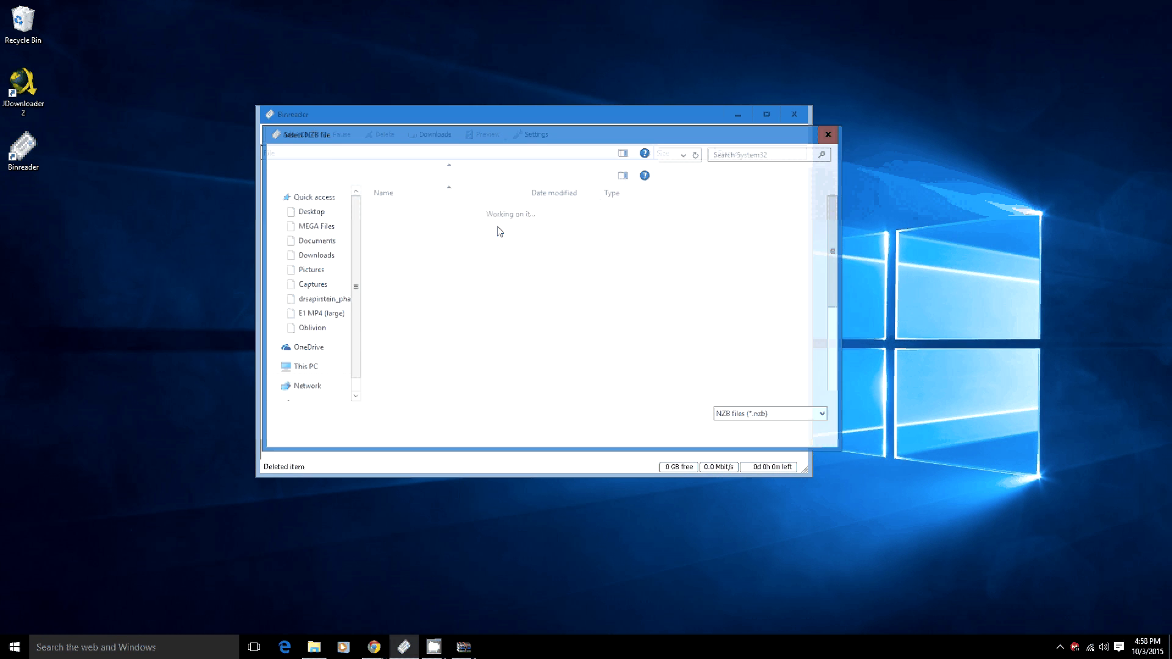
click(340, 254)
double_click(468, 237)
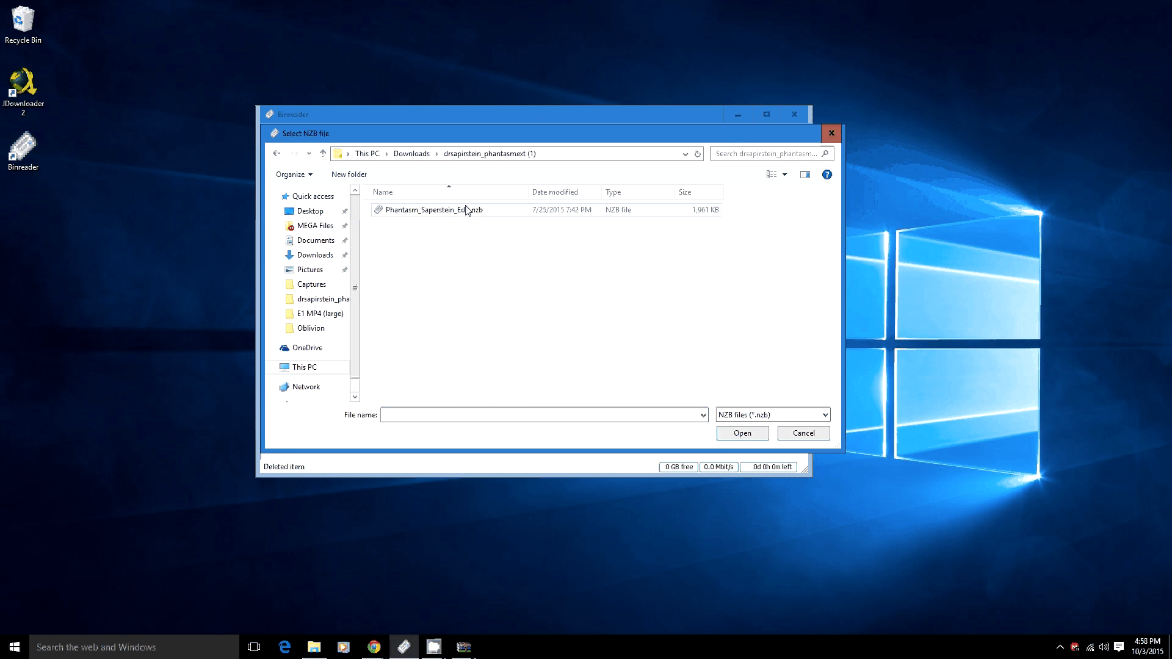
double_click(468, 210)
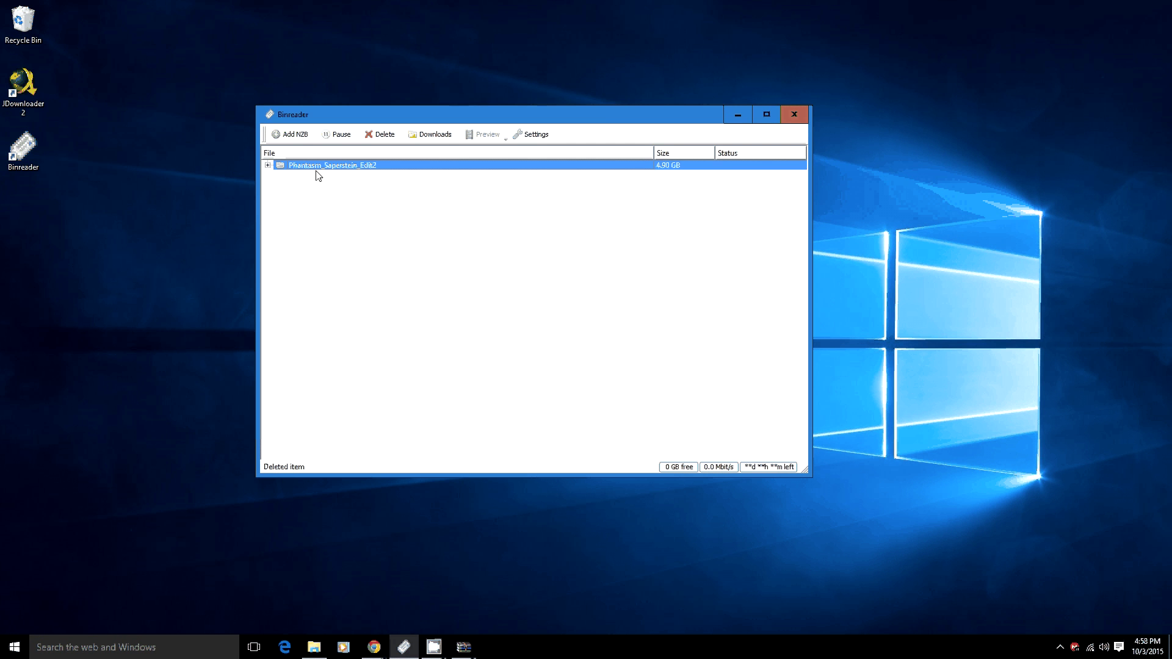
click(268, 165)
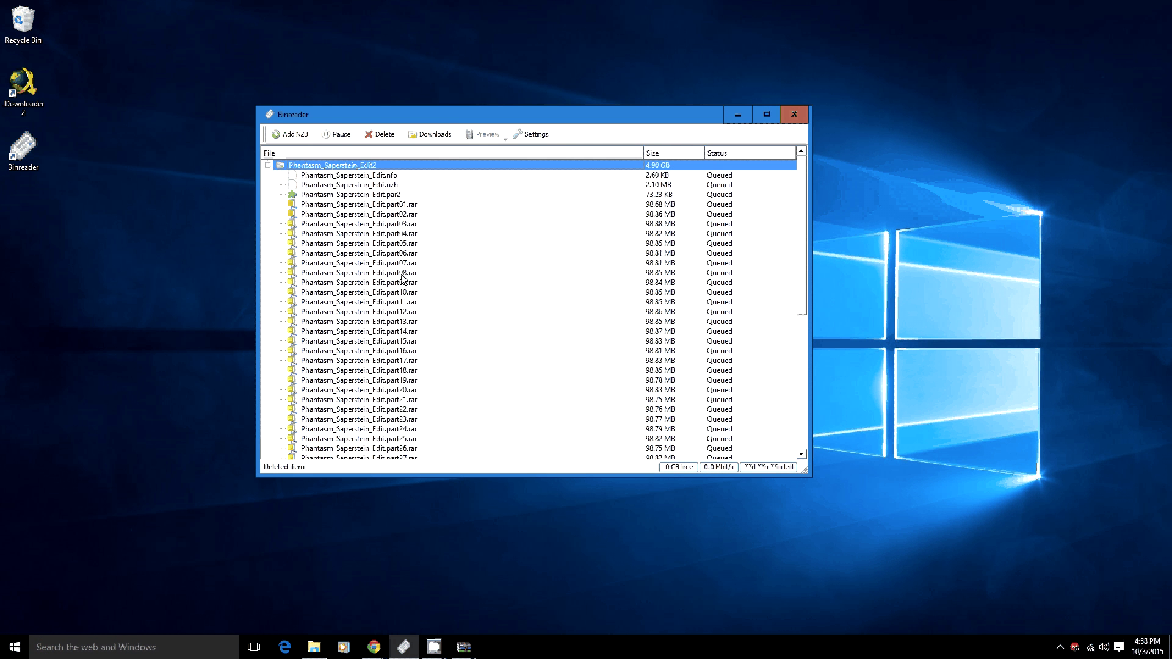
scroll(413, 301, down, 3)
scroll(427, 350, up, 3)
scroll(428, 349, up, 1)
scroll(391, 287, down, 1)
scroll(406, 253, up, 2)
scroll(413, 237, down, 6)
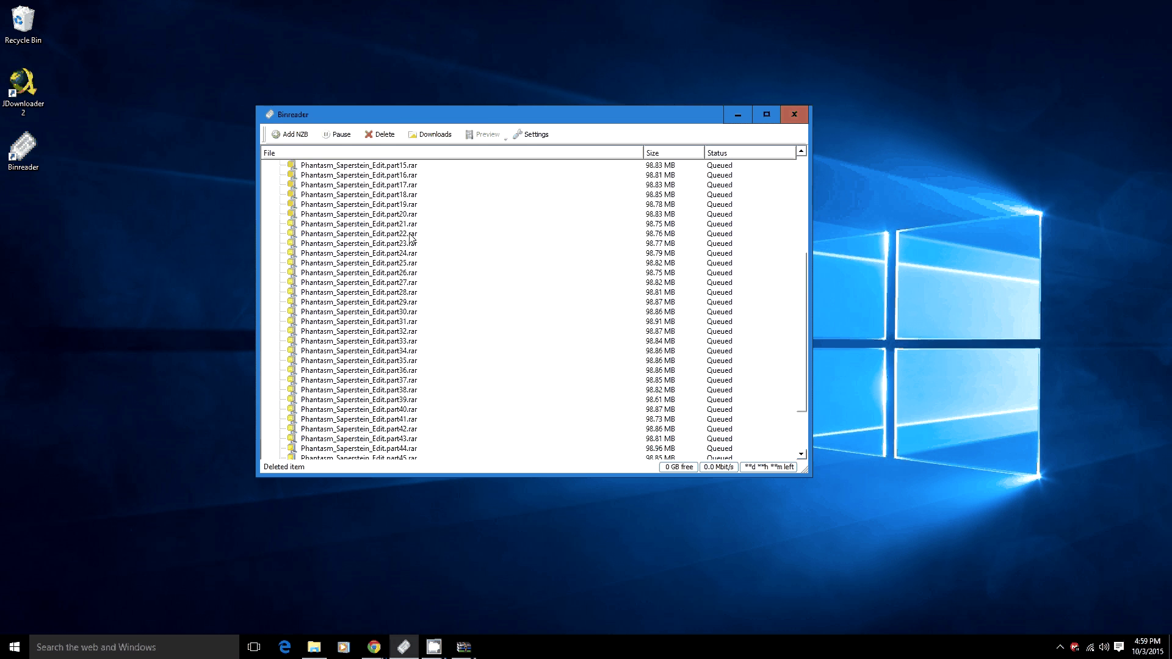
scroll(412, 342, up, 2)
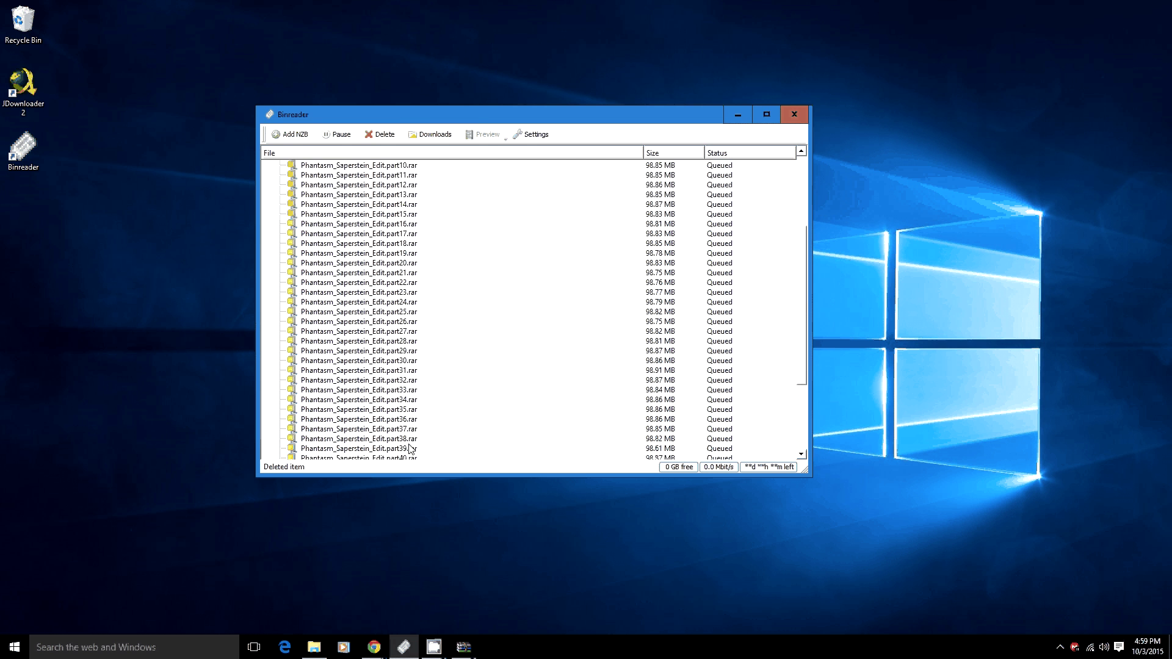
scroll(410, 448, up, 5)
scroll(406, 263, down, 3)
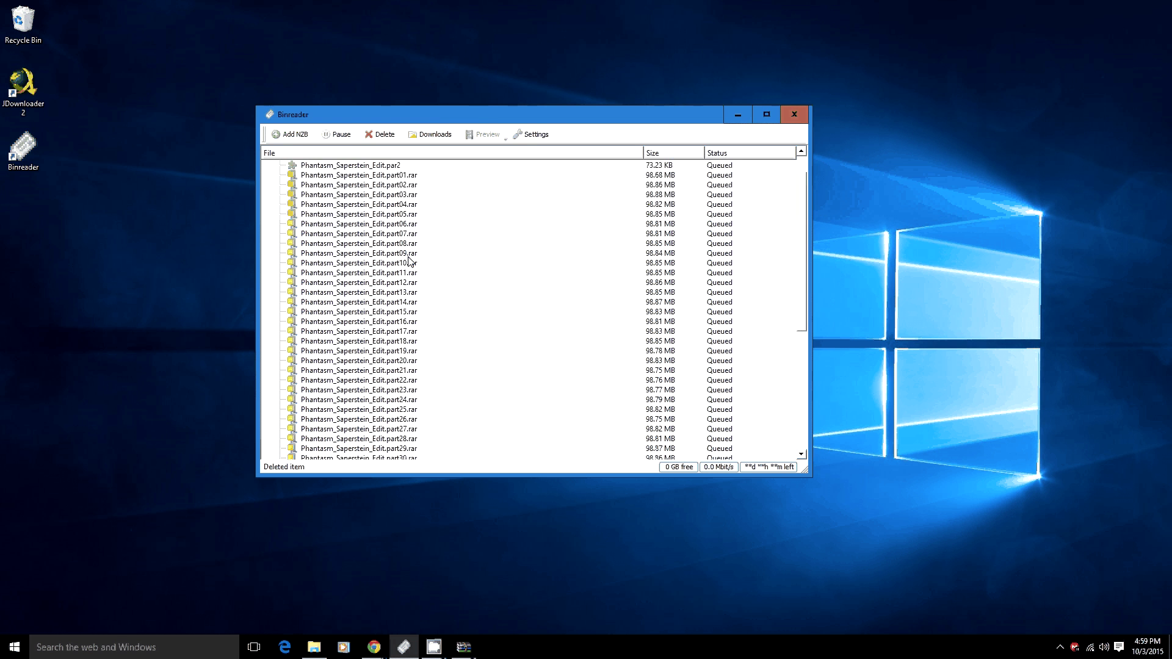
scroll(369, 276, up, 3)
scroll(432, 269, down, 8)
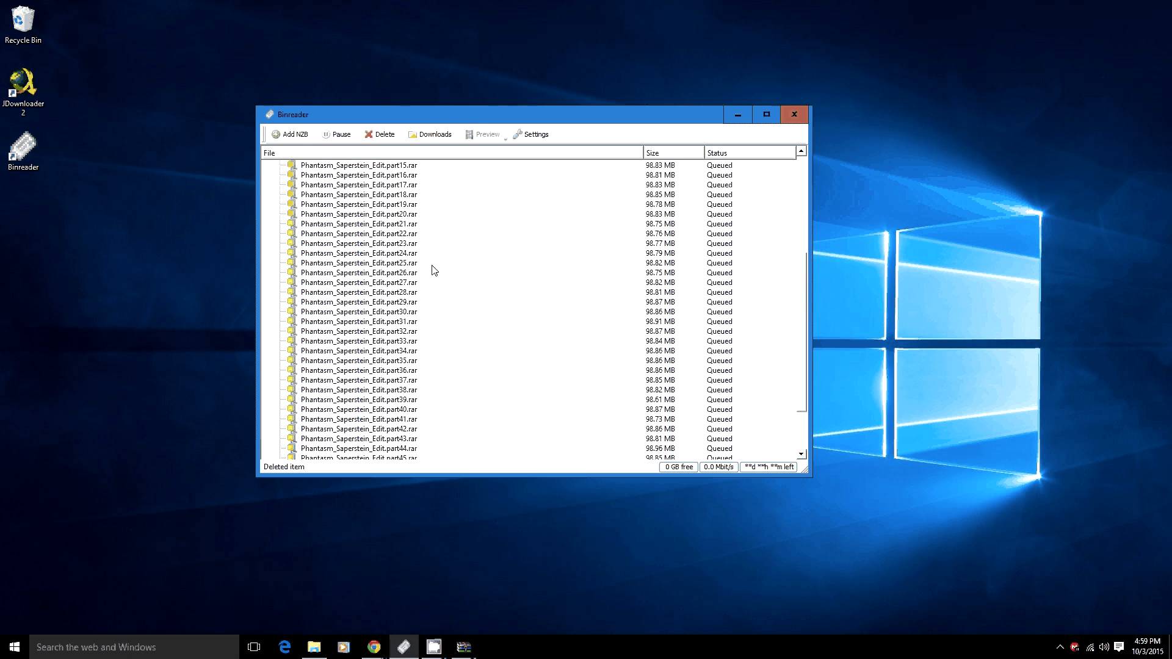
scroll(434, 270, up, 8)
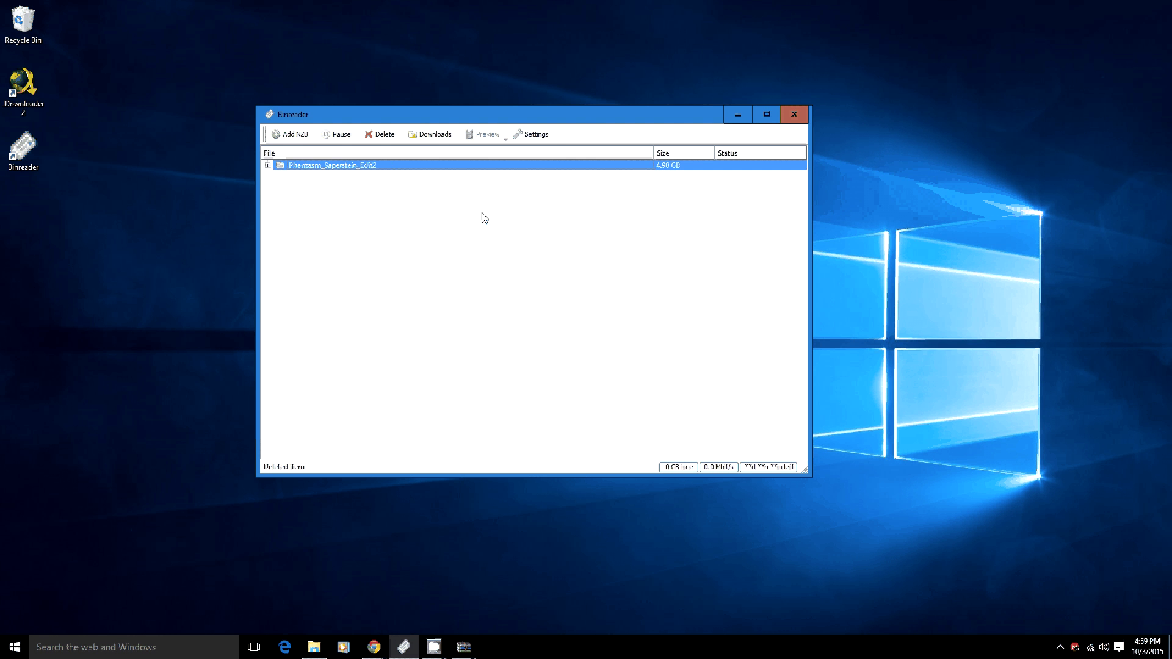
Open Binreader's Settings dialog for the Usenet server and move it slightly aside.
click(541, 136)
drag(559, 128, 591, 99)
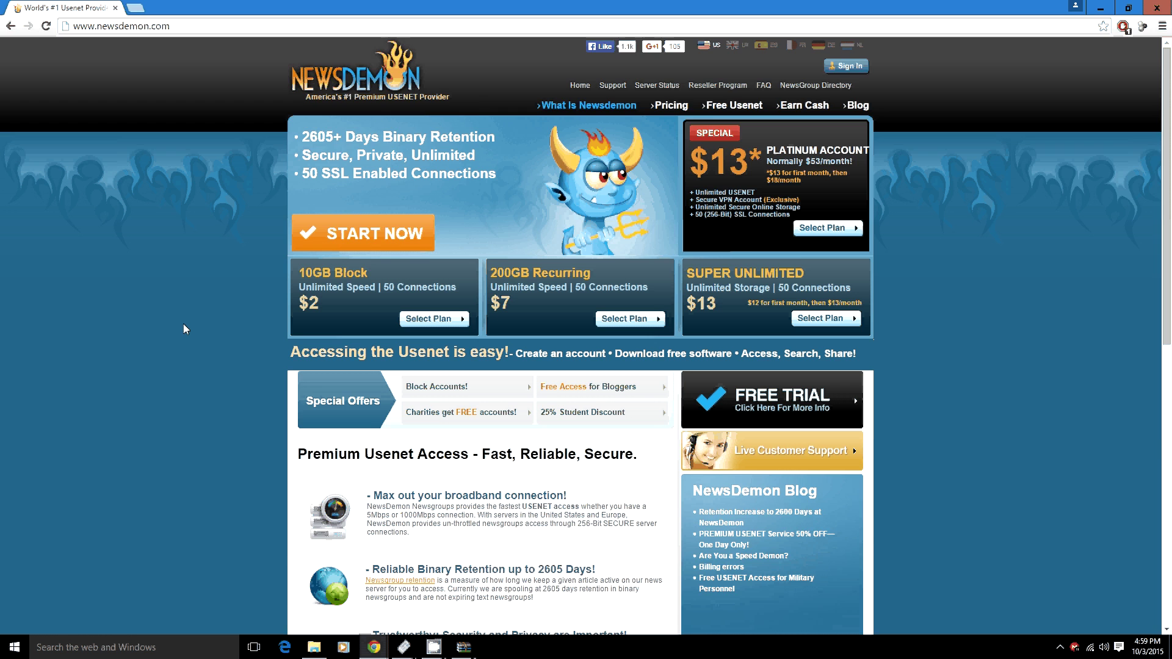
scroll(186, 330, down, 2)
scroll(187, 330, up, 2)
Bring Binreader's empty server settings window forward and cancel it without saving.
mouse_move(406, 655)
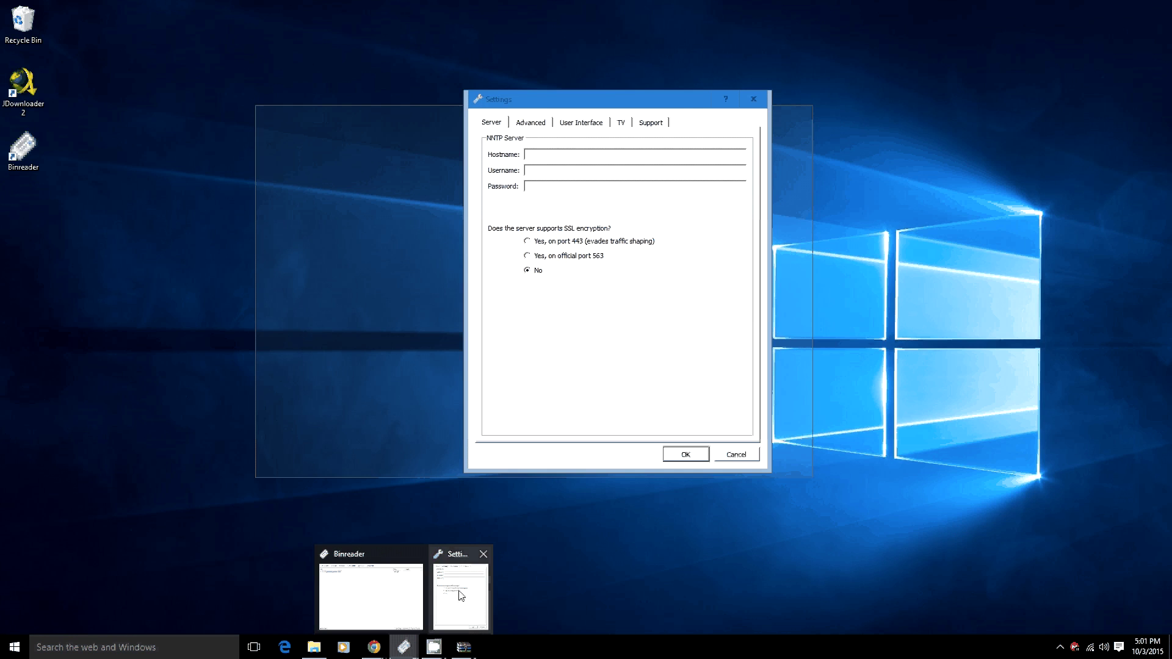
click(461, 596)
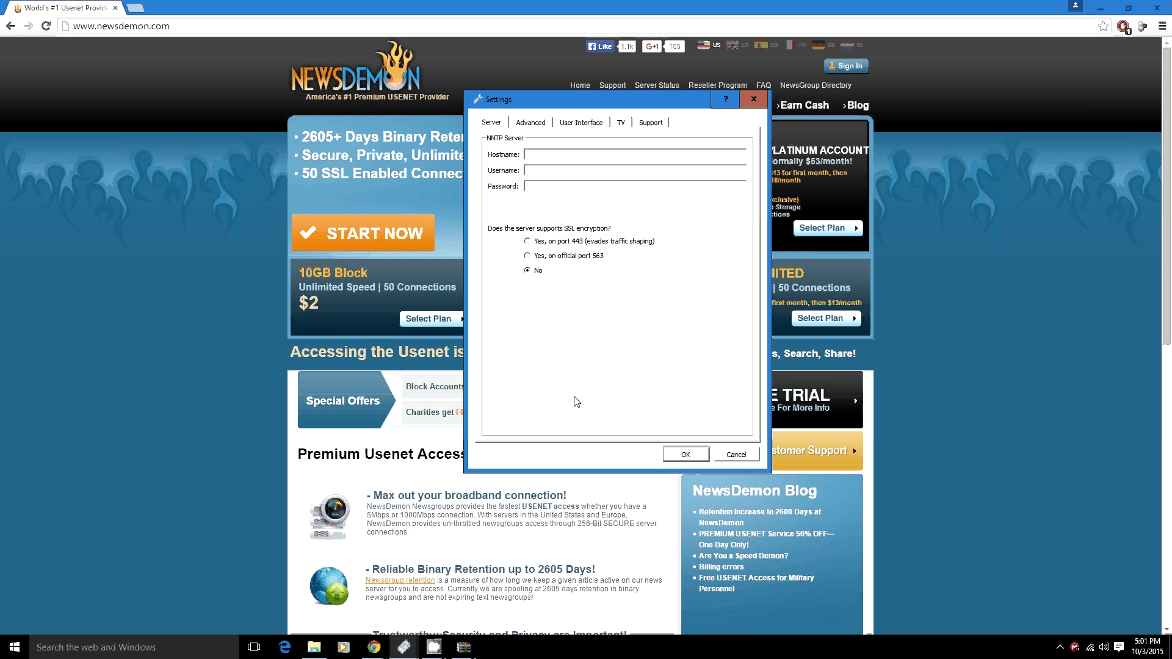
click(424, 654)
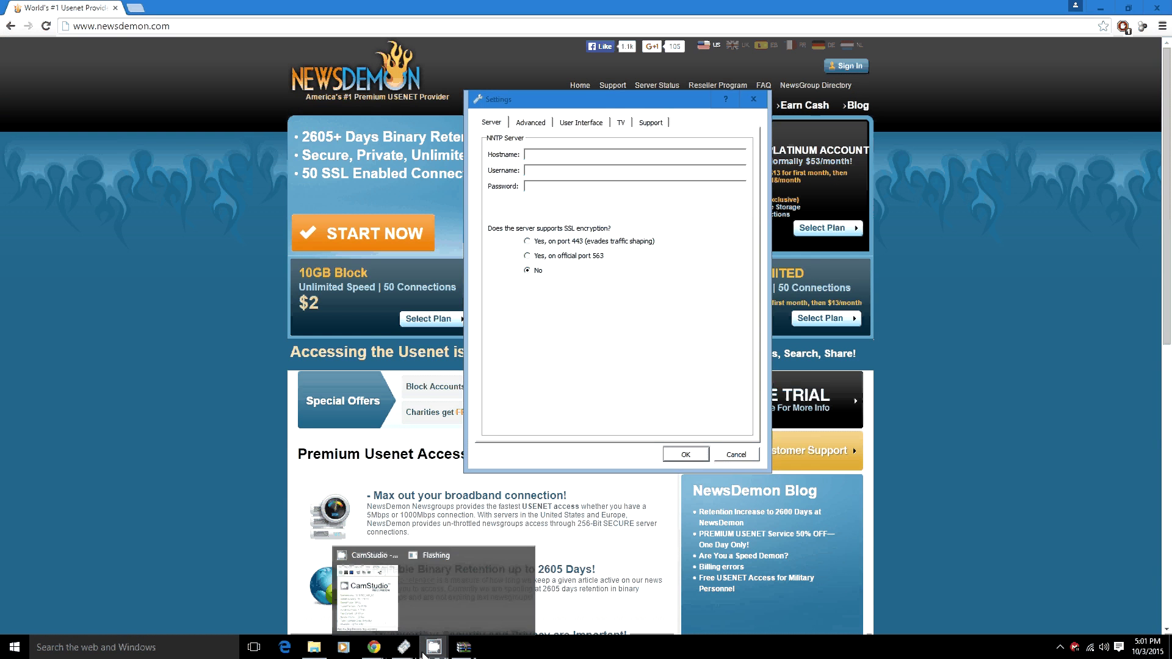
mouse_move(404, 648)
click(352, 596)
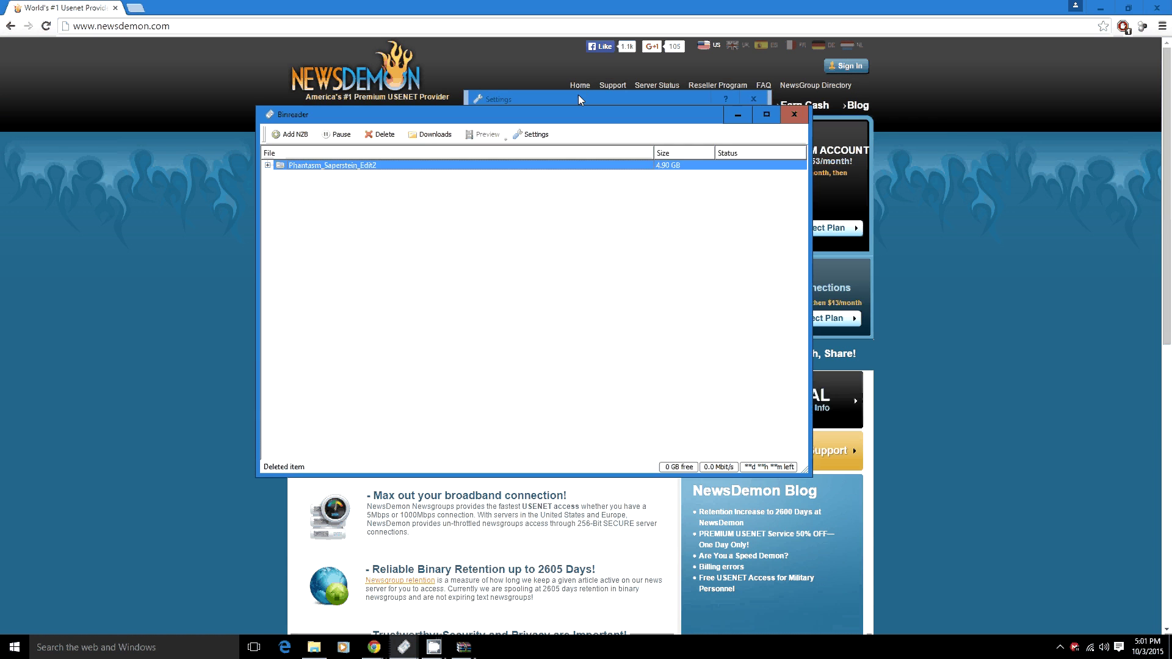
drag(583, 99, 771, 131)
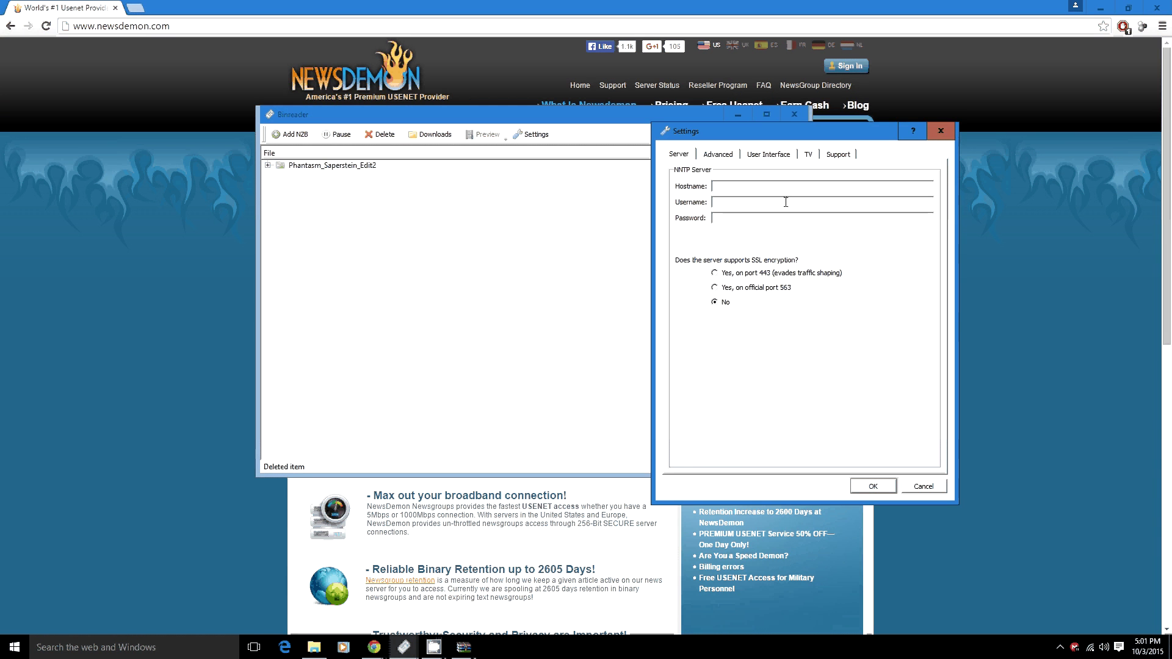
click(914, 486)
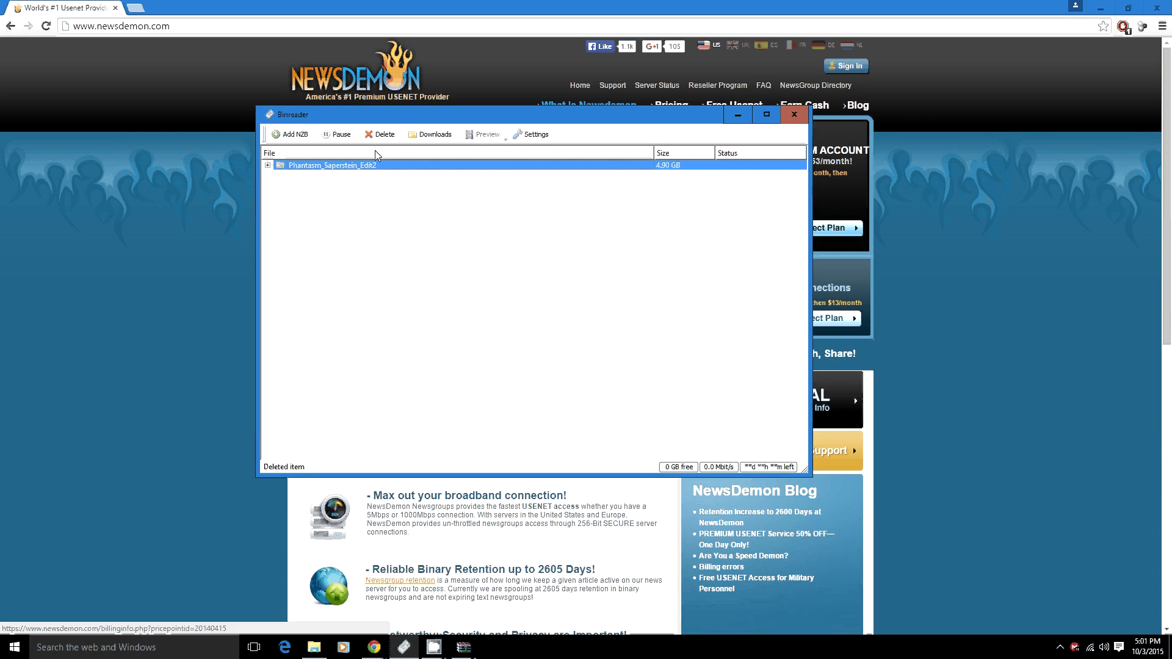
Expand and collapse the 4.90 GB Phantasm_Saperstein_Edit2 package, then move the window aside.
click(268, 166)
key(Left)
drag(702, 115, 733, 114)
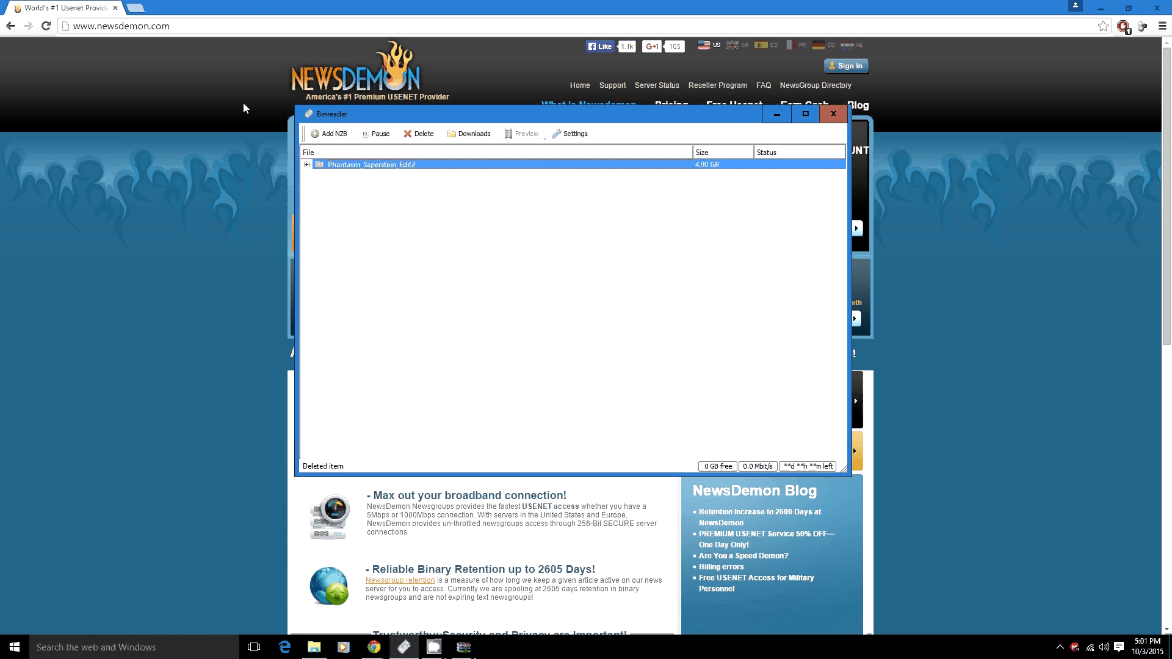
Return to the 'Fanedits' Chrome window and scroll to the July–September 2015 entries.
mouse_move(384, 654)
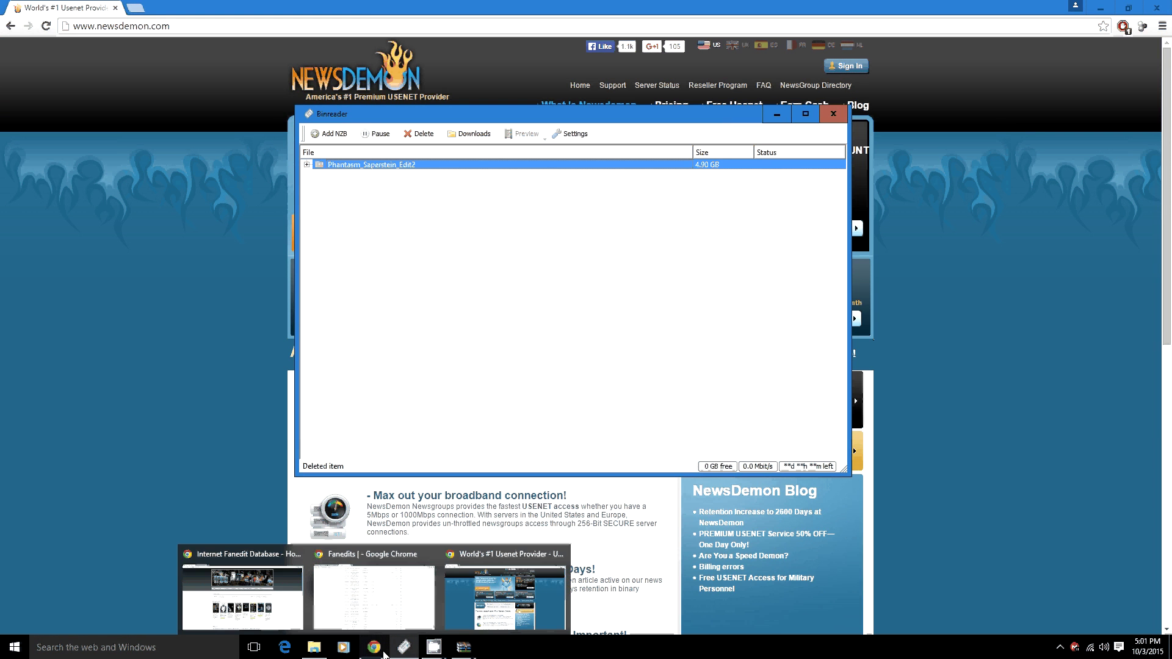
click(351, 571)
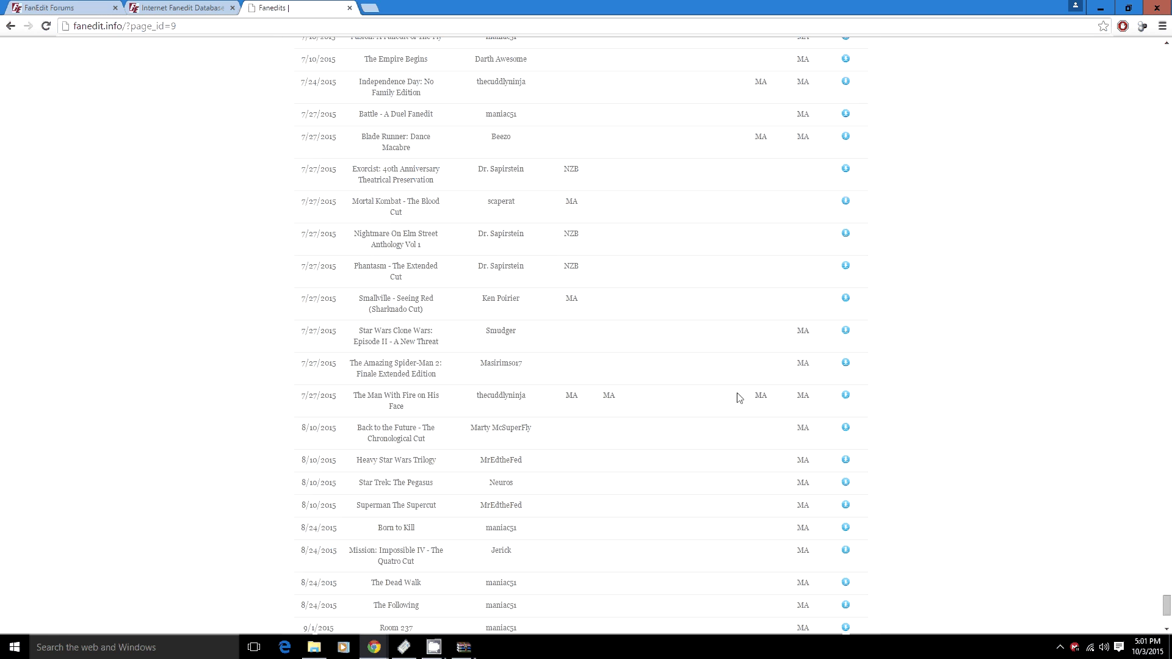
scroll(739, 398, up, 15)
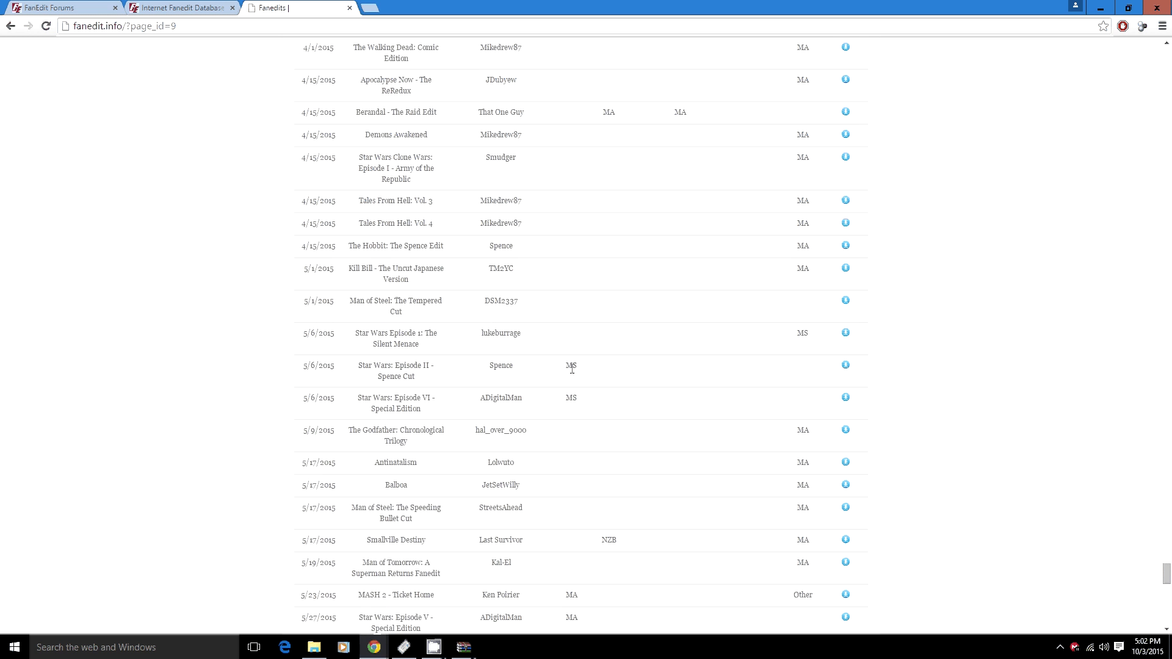
scroll(572, 373, up, 20)
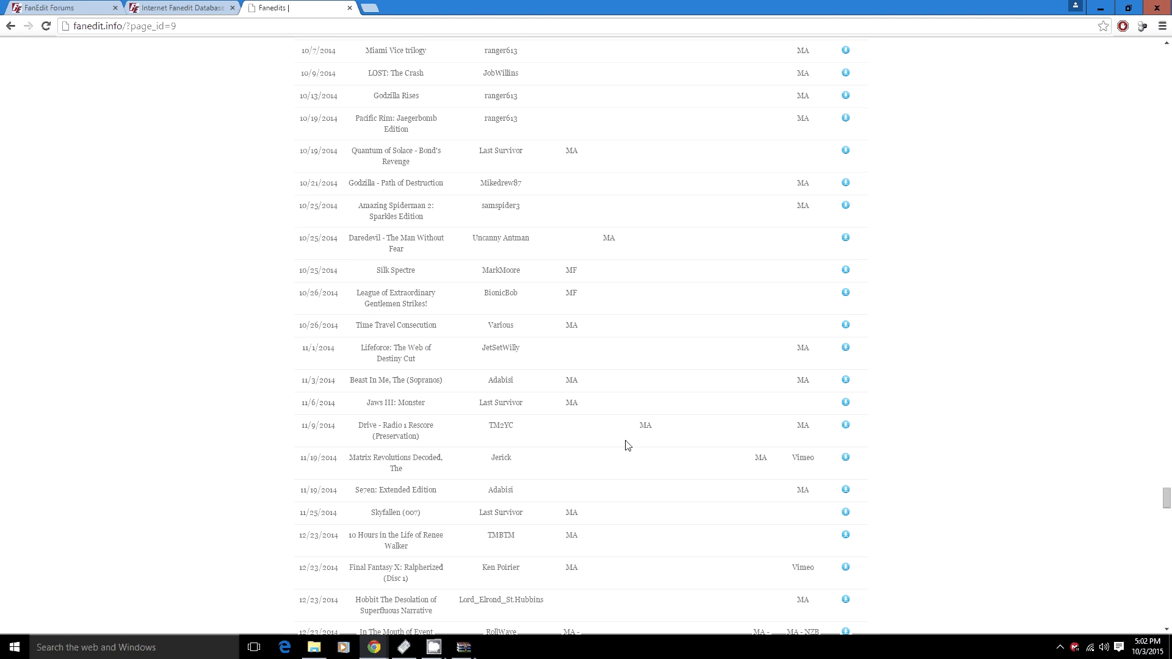
drag(1166, 498, 1168, 613)
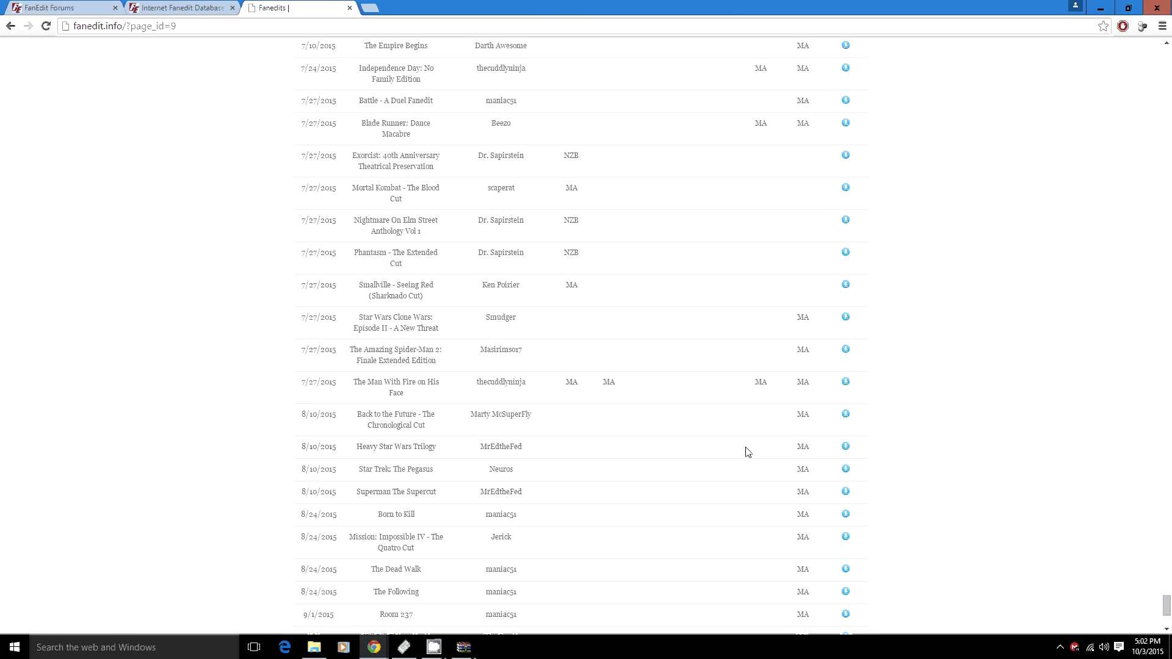
scroll(735, 452, up, 1)
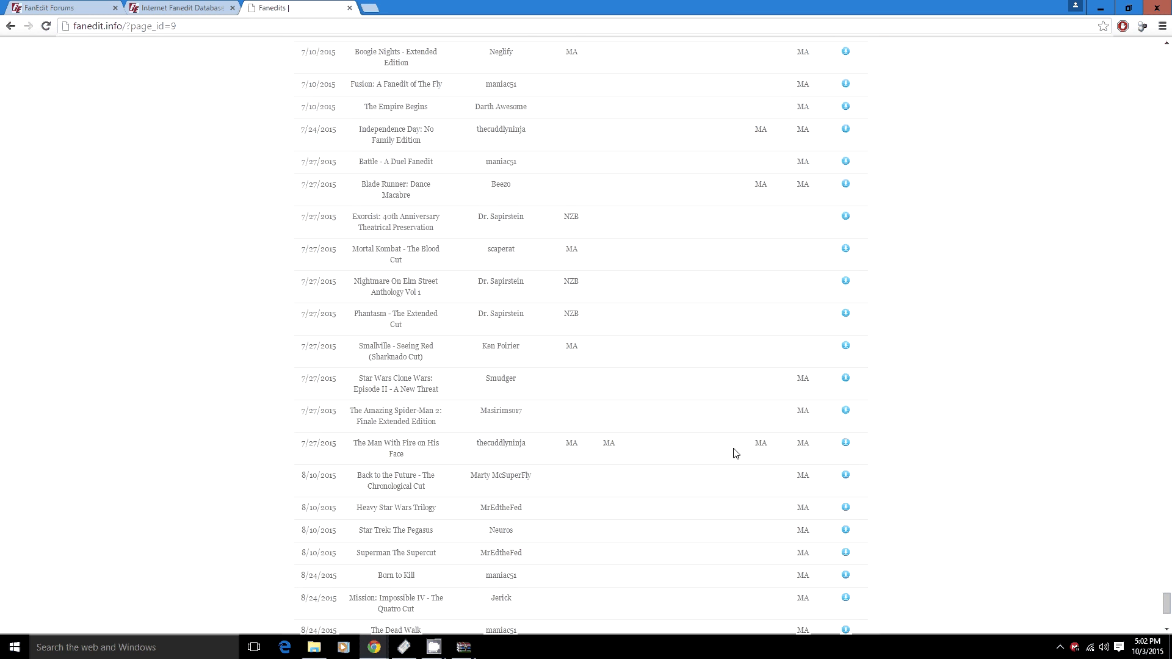
scroll(801, 463, down, 5)
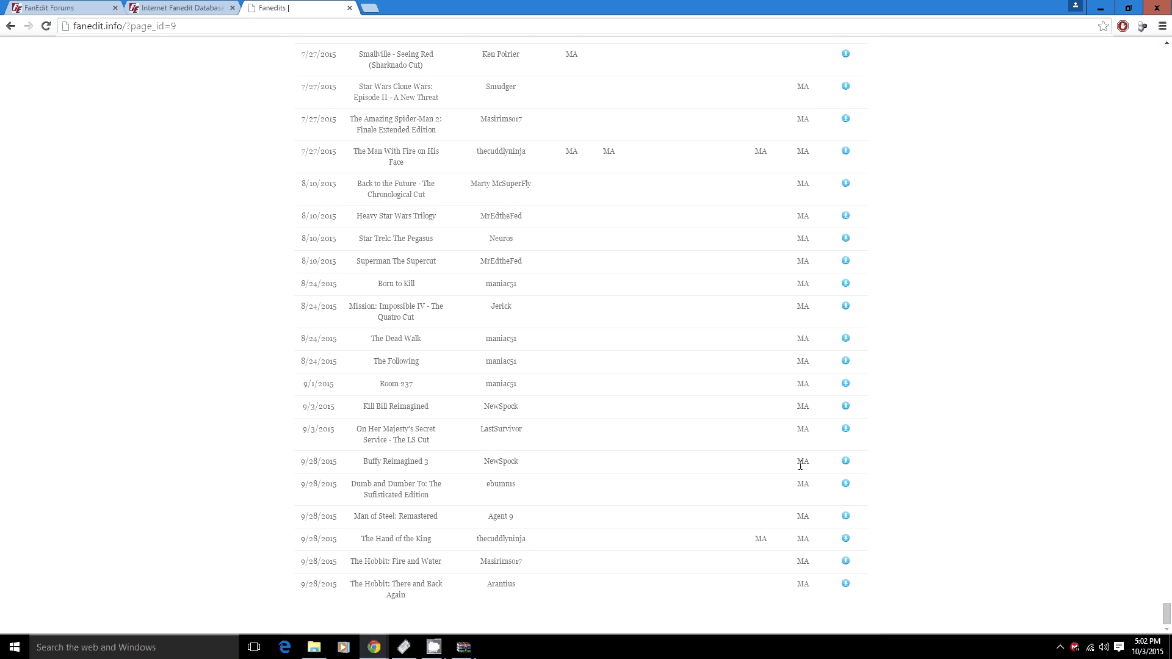
scroll(796, 482, up, 6)
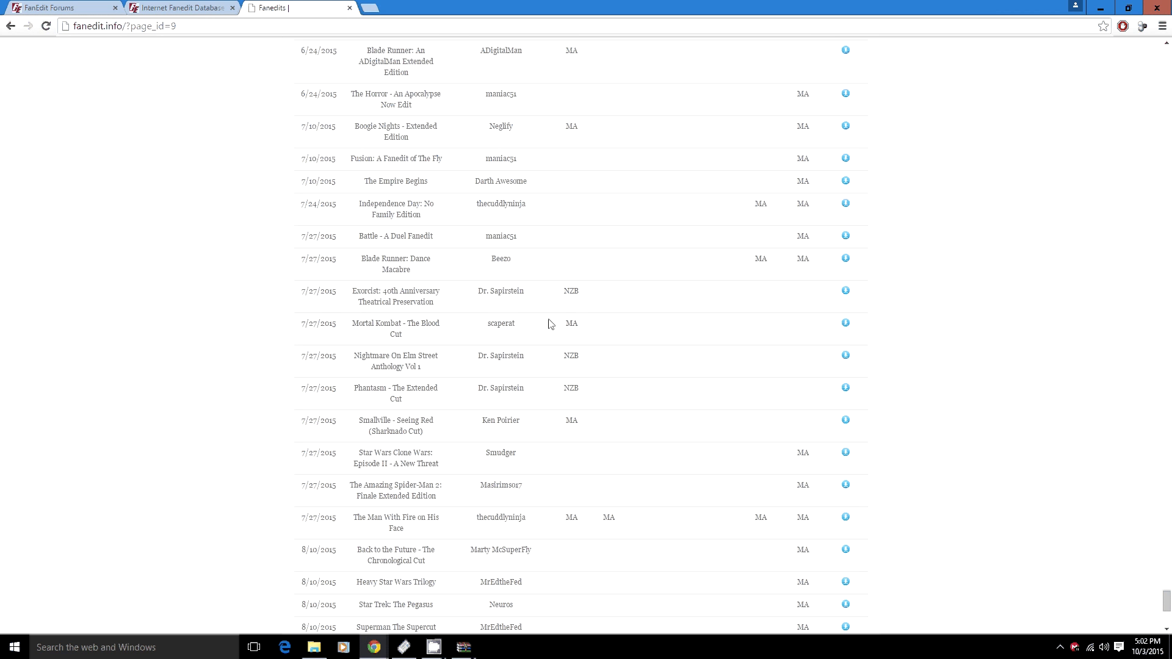
scroll(699, 457, down, 3)
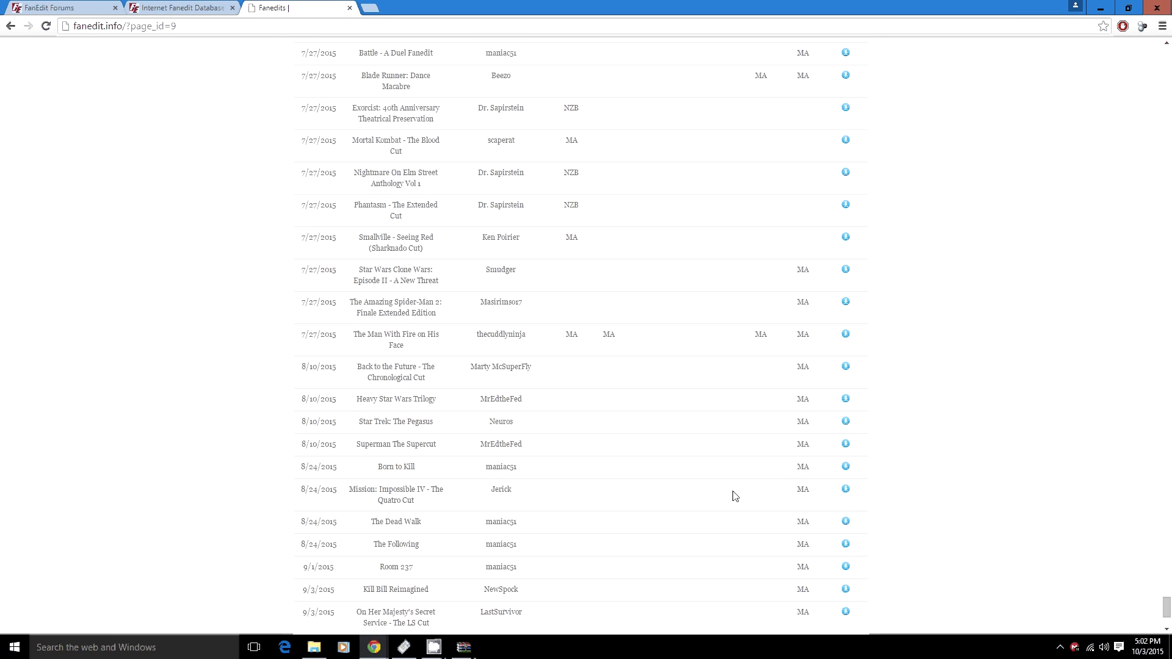
scroll(735, 496, up, 6)
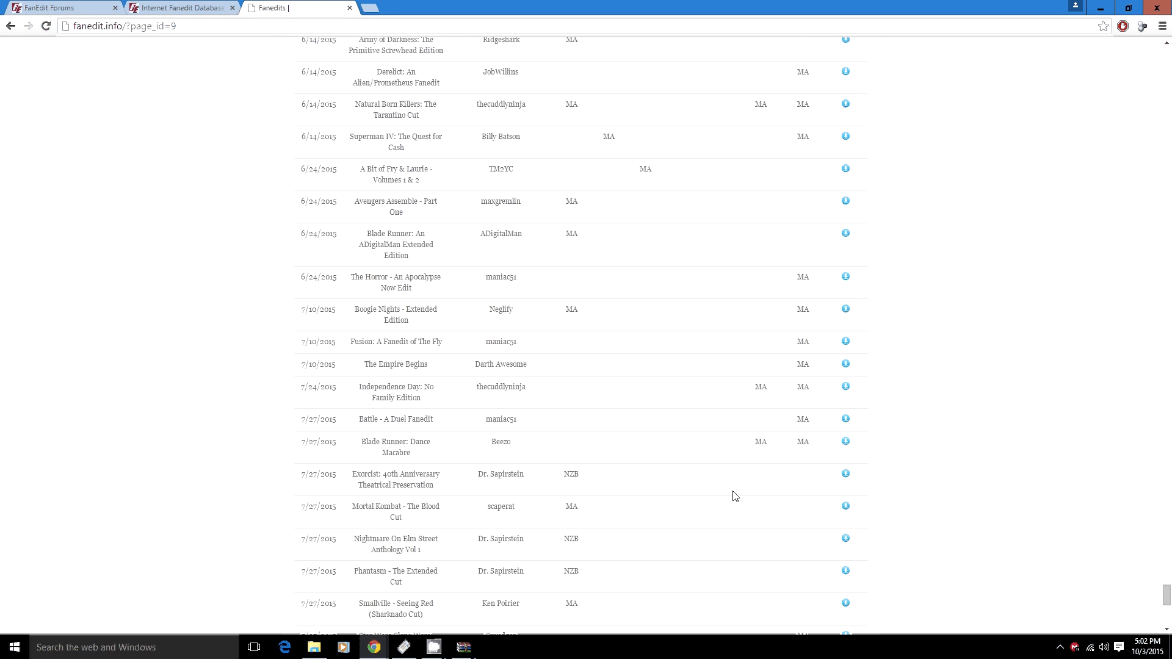
scroll(778, 522, down, 4)
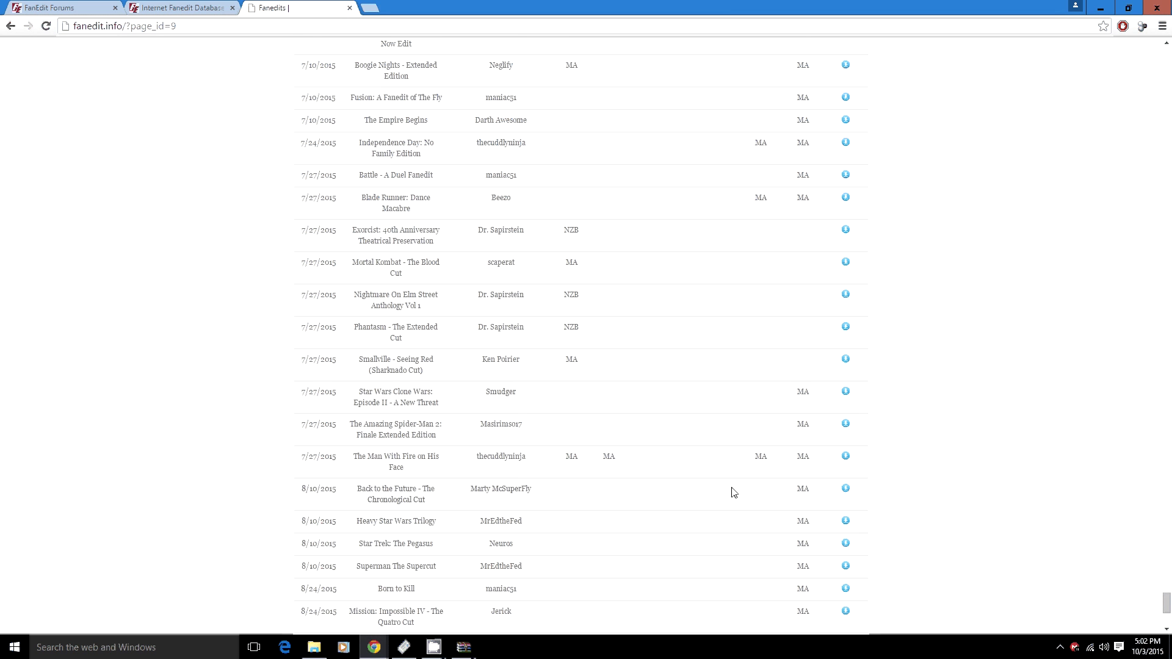
drag(518, 196, 489, 196)
click(683, 225)
scroll(682, 226, up, 1)
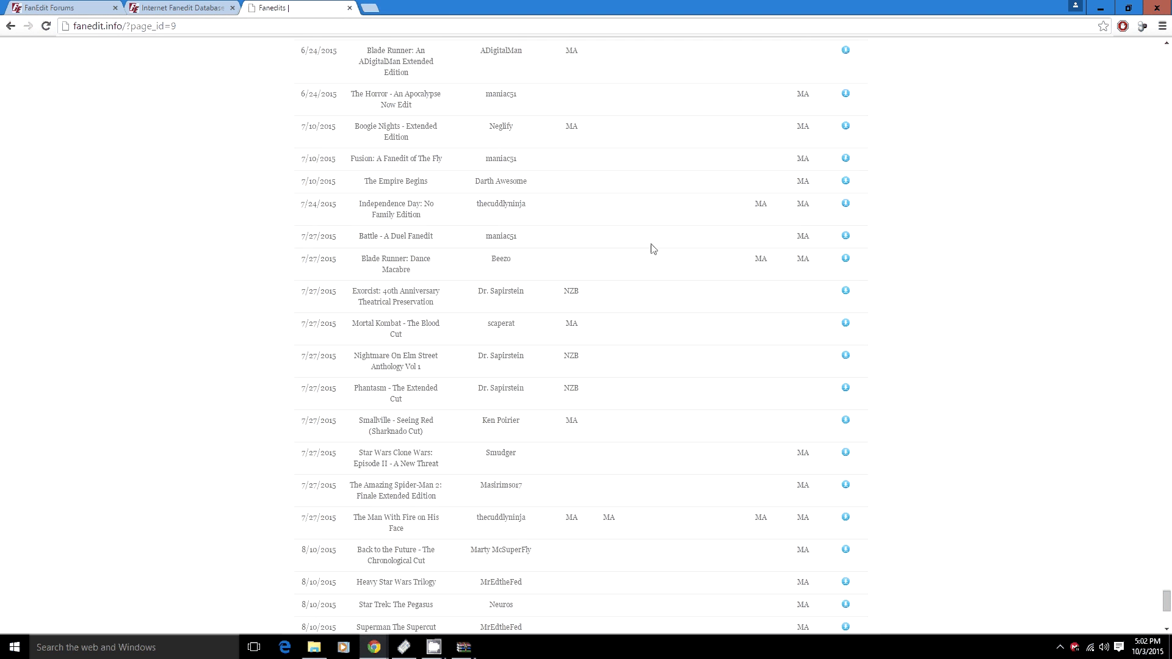
drag(812, 259, 768, 259)
click(806, 261)
double_click(802, 259)
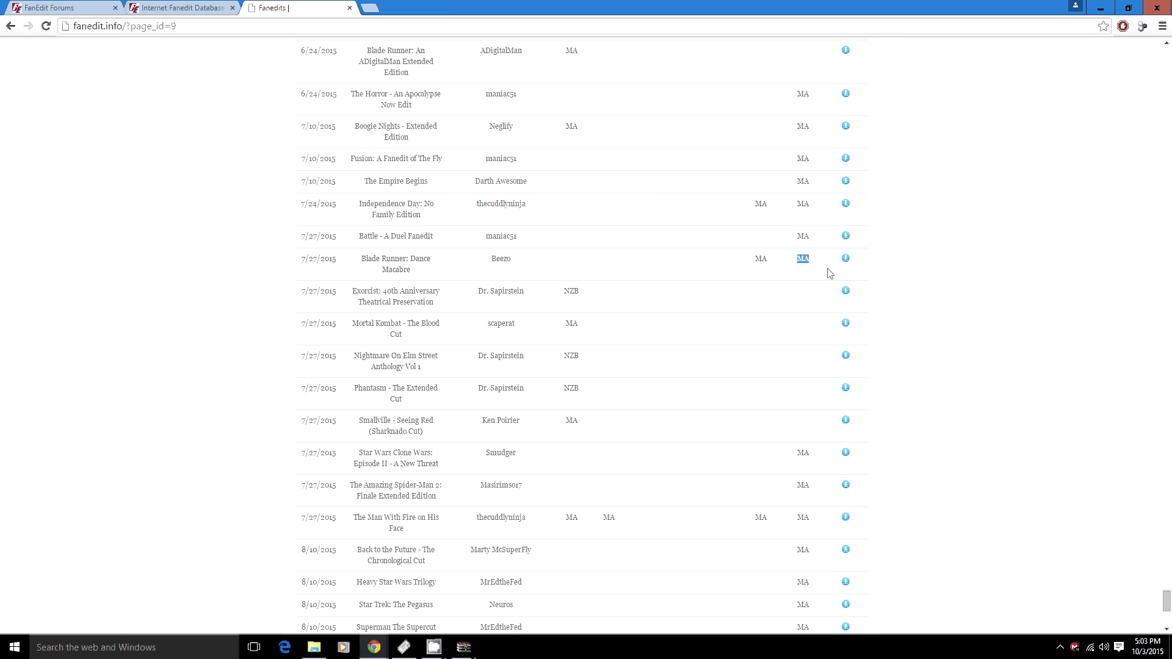